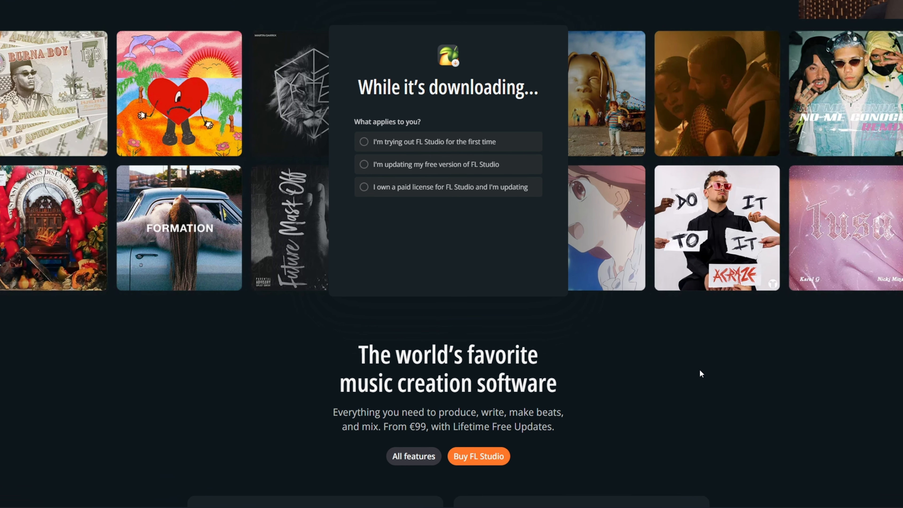
Search the Windows apps for "fl studio" and the Mac apps for "fl studio 2025".
key(super)
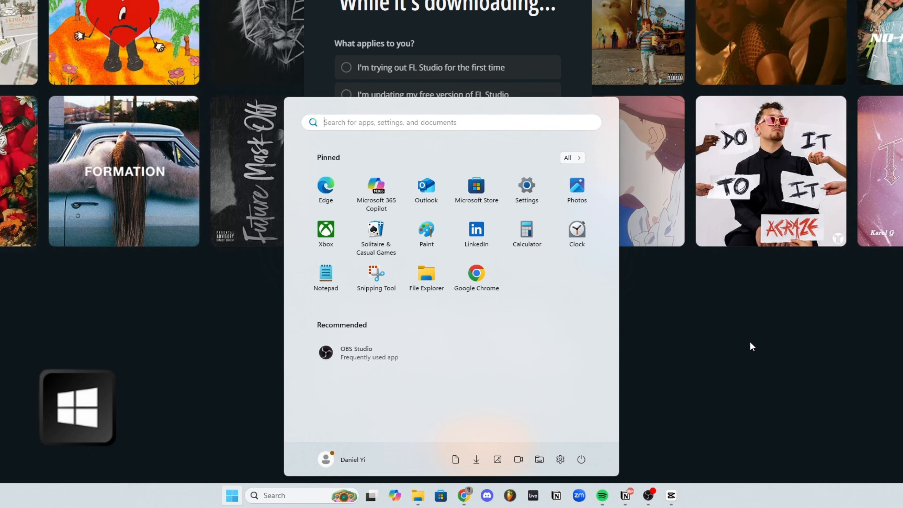
text(fl studio)
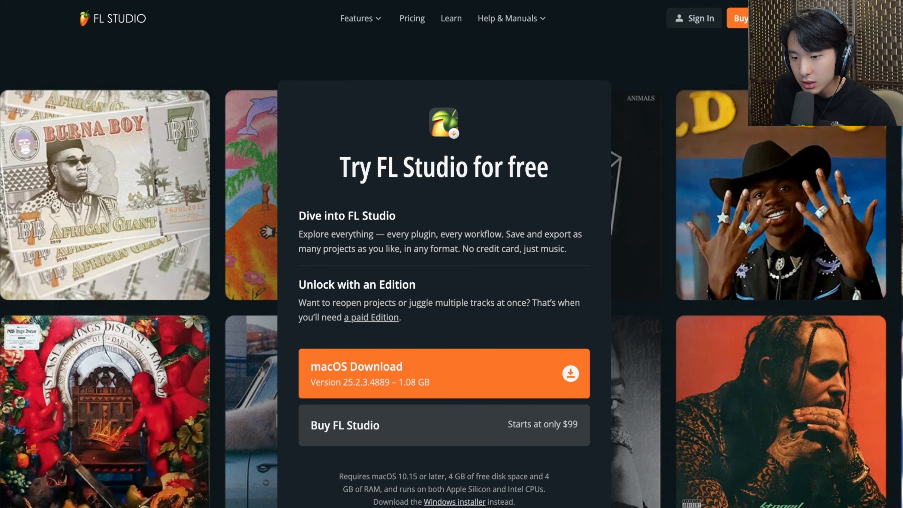
key(super+space)
text(fl stu)
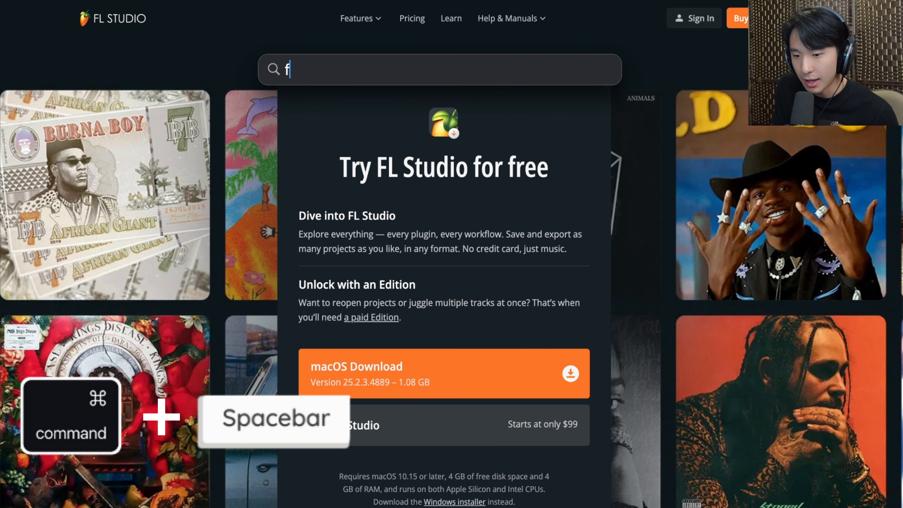
text(dio 2025)
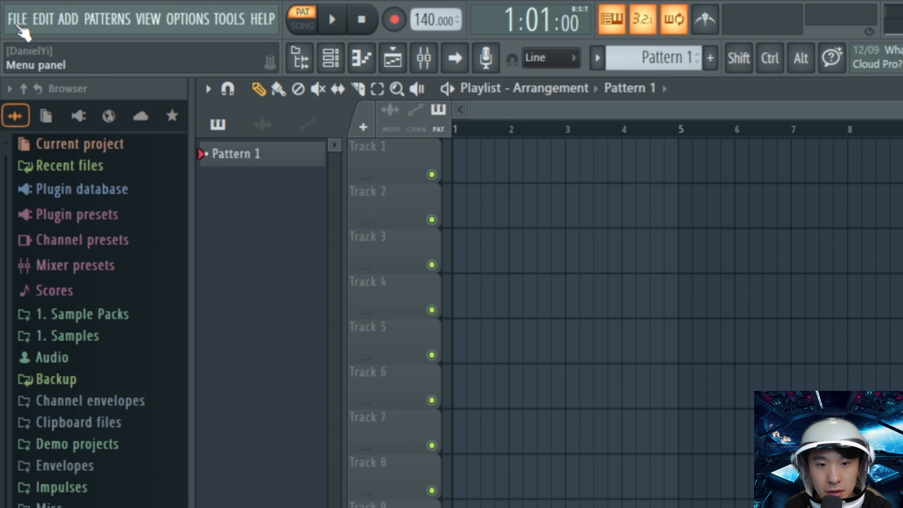
Create a new project from the Empty template without saving the changes to untitled.flp.
click(17, 25)
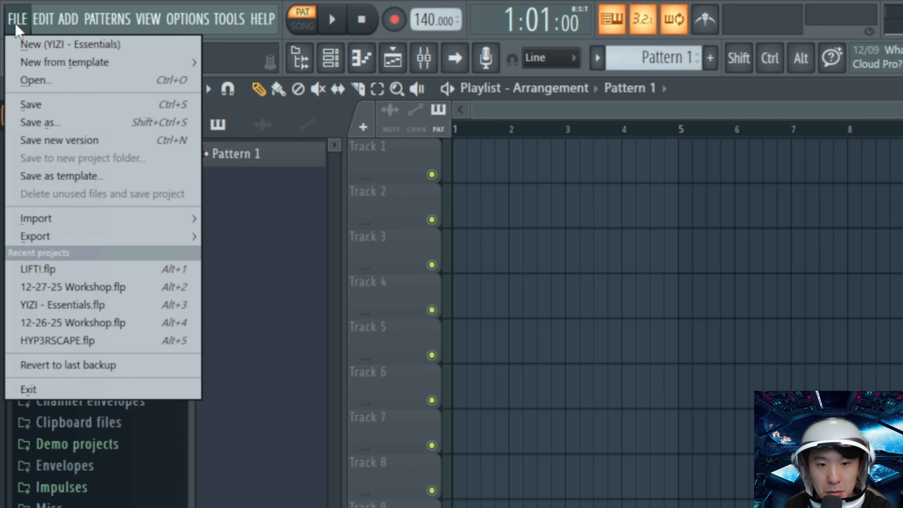
mouse_move(18, 66)
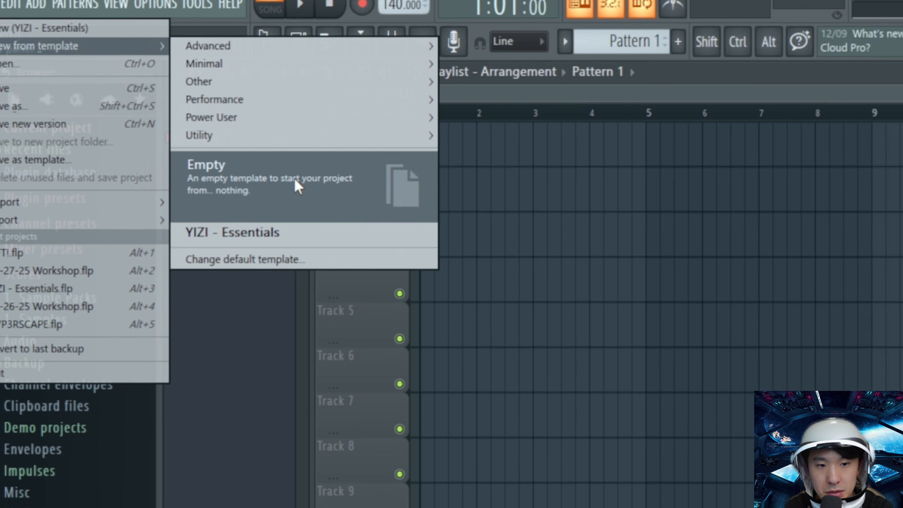
click(326, 196)
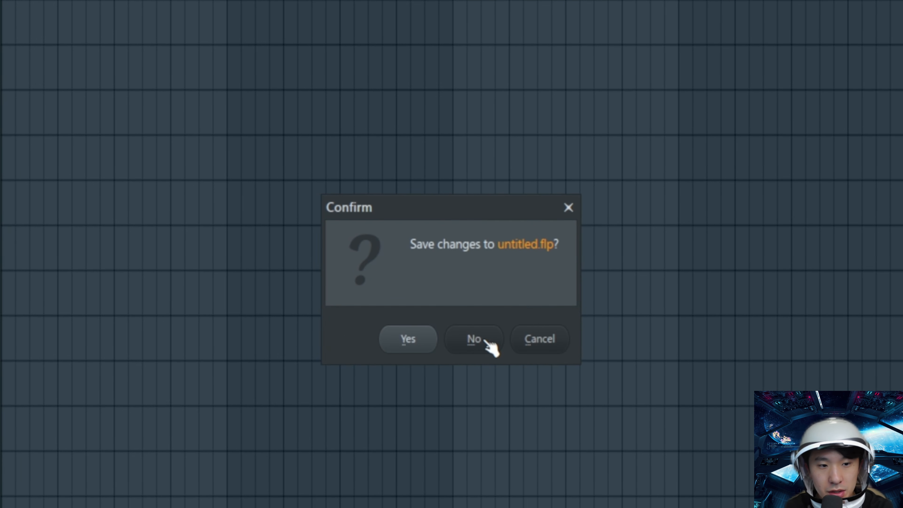
click(480, 342)
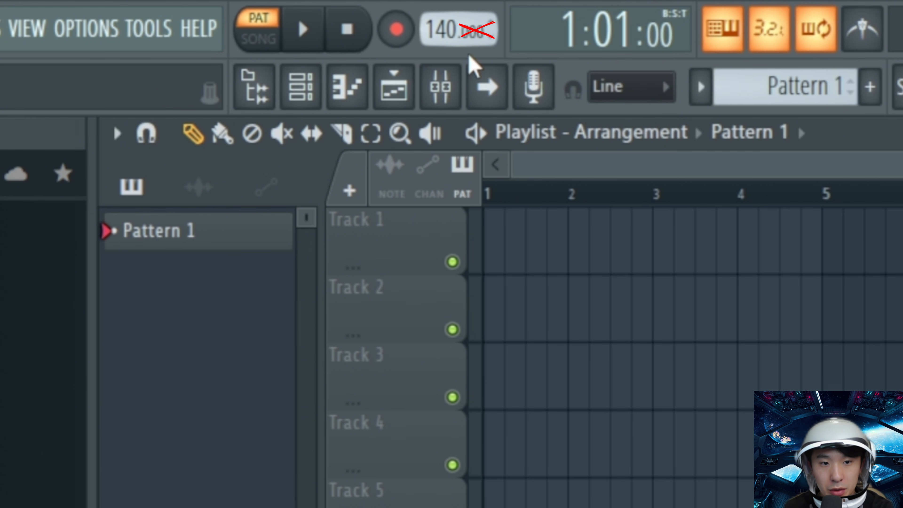
Lower the project tempo to 130 BPM.
click(444, 25)
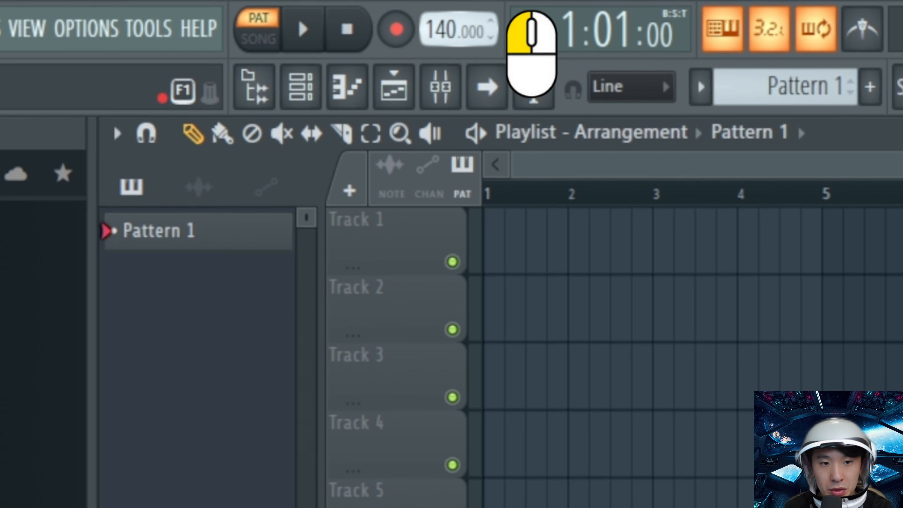
drag(460, 31, 461, 43)
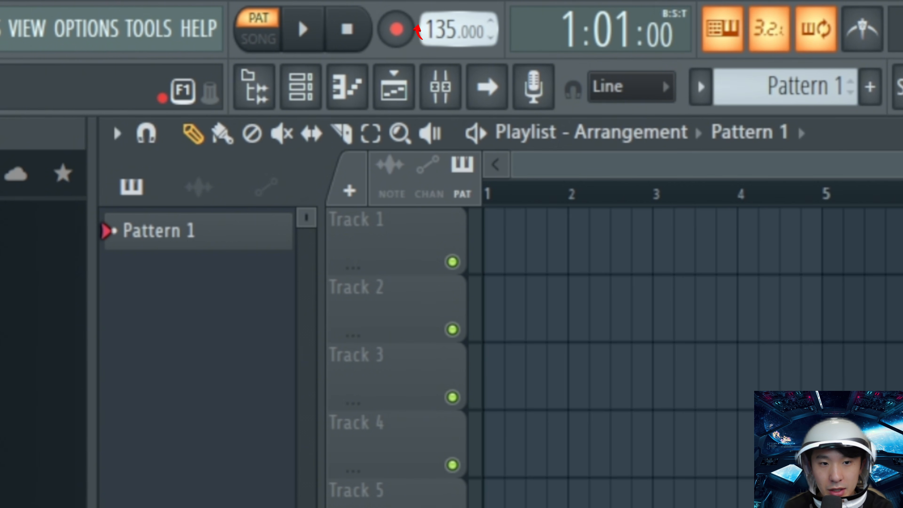
drag(442, 29, 443, 42)
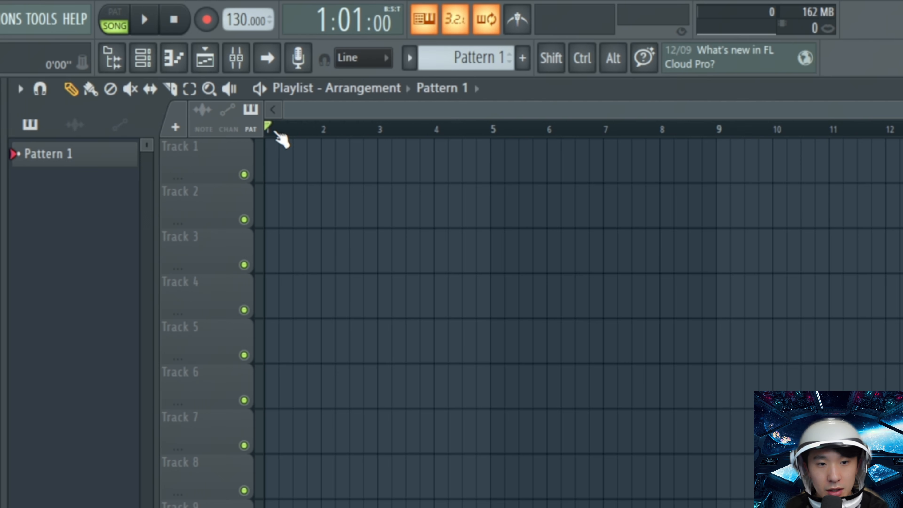
Turn the typing-keyboard-to-piano option off and back on.
click(379, 131)
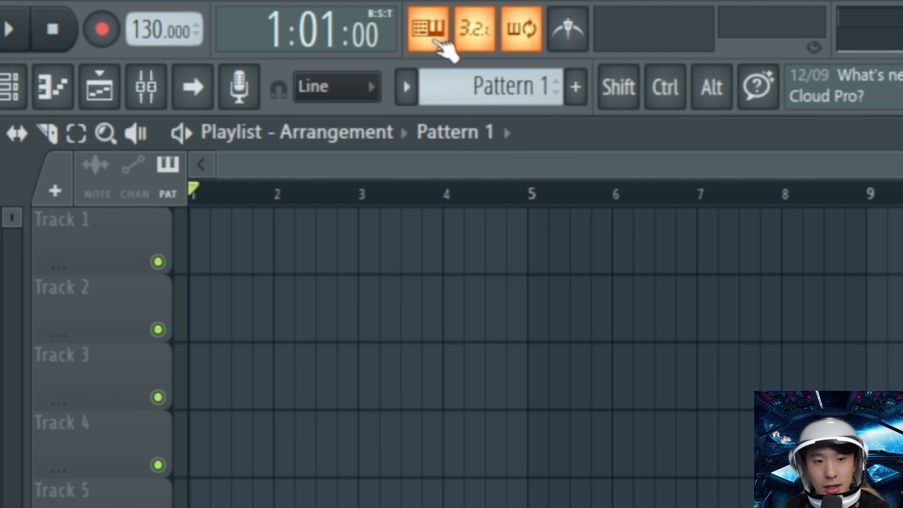
click(433, 40)
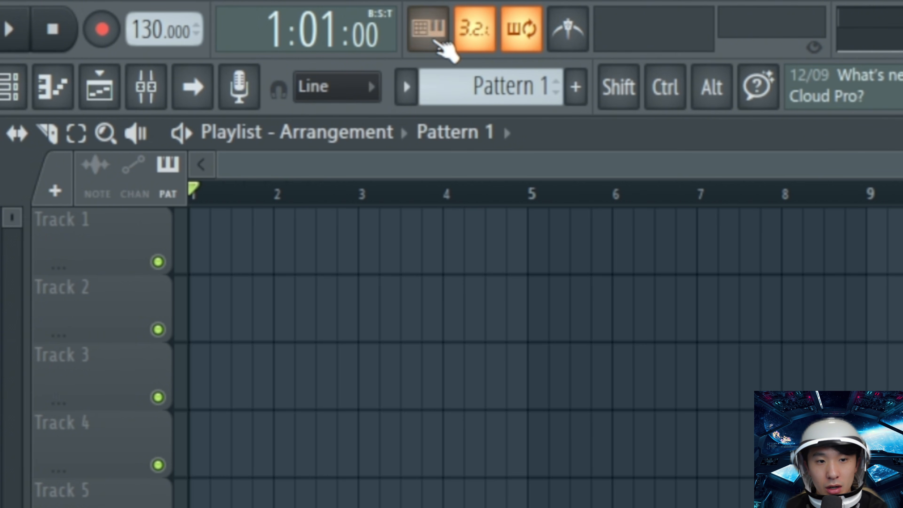
click(434, 41)
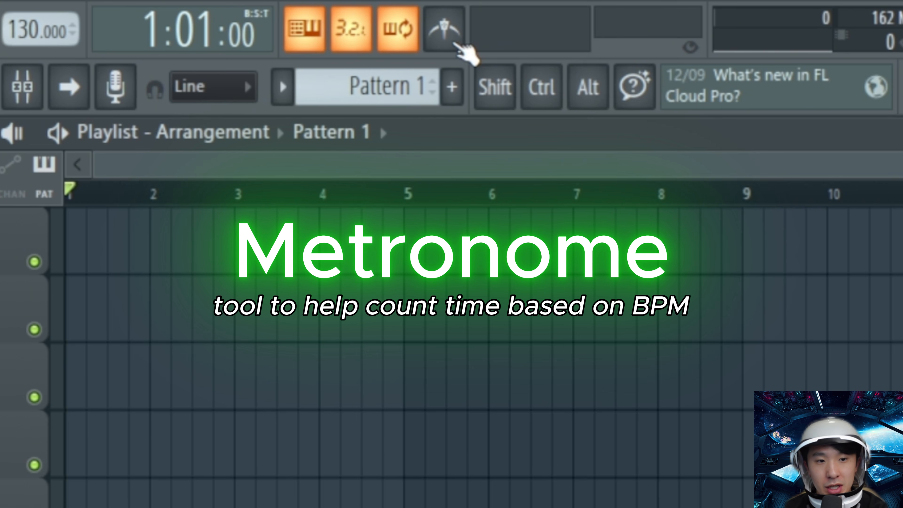
Enable the metronome for a short test playback in song mode, and switch it off again.
click(455, 43)
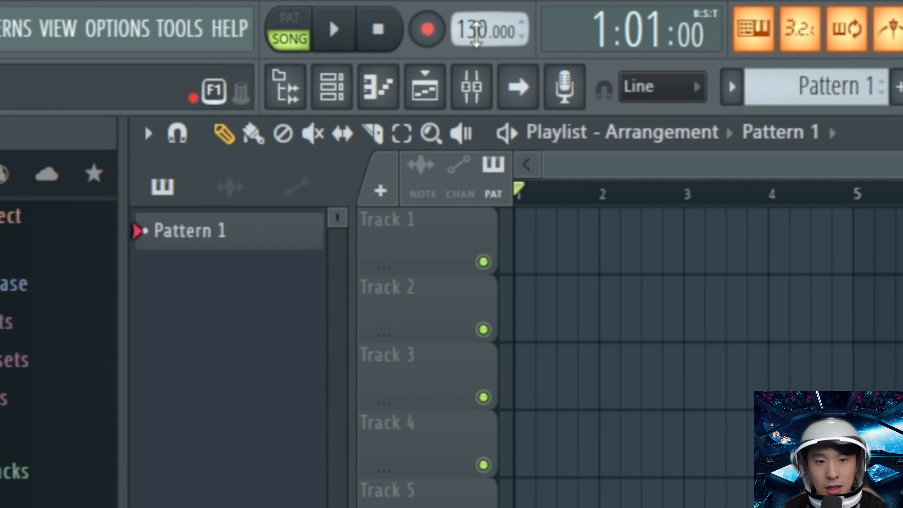
key(space)
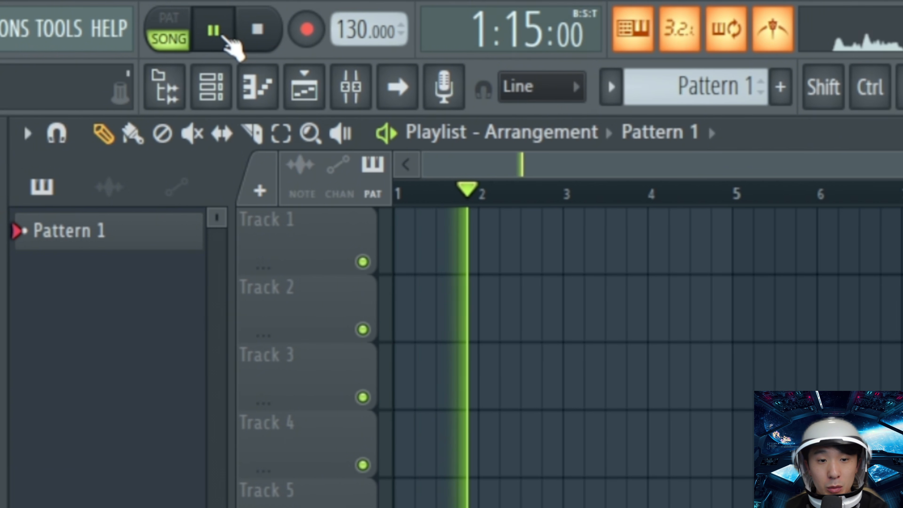
click(262, 37)
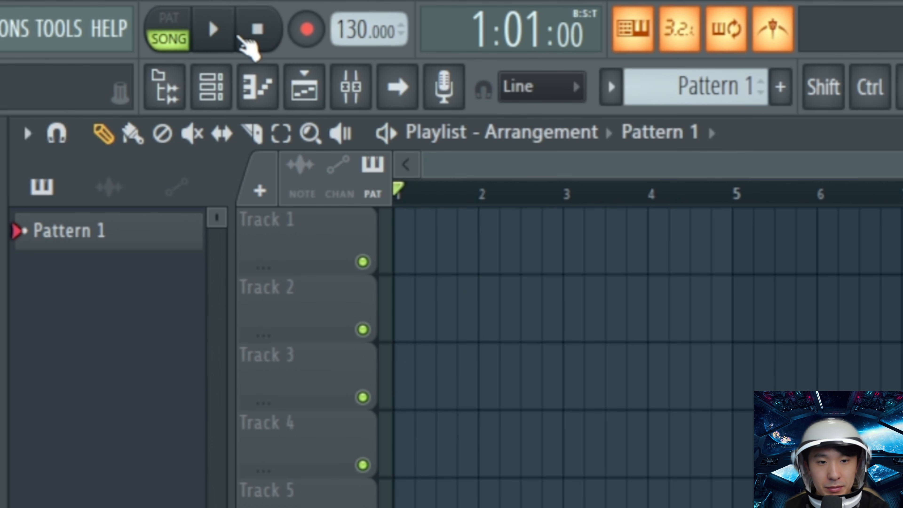
key(ctrl+m)
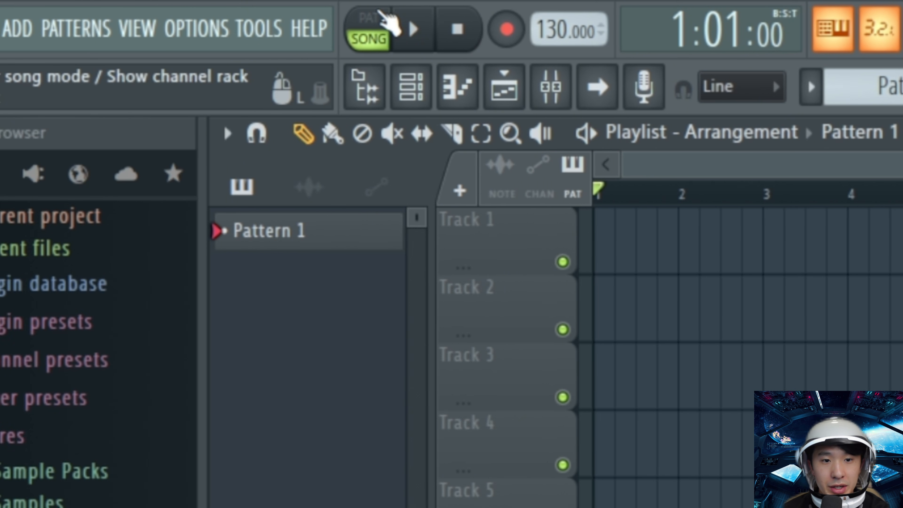
Start and stop playback in song mode, and switch playback to pattern mode.
click(262, 33)
click(419, 37)
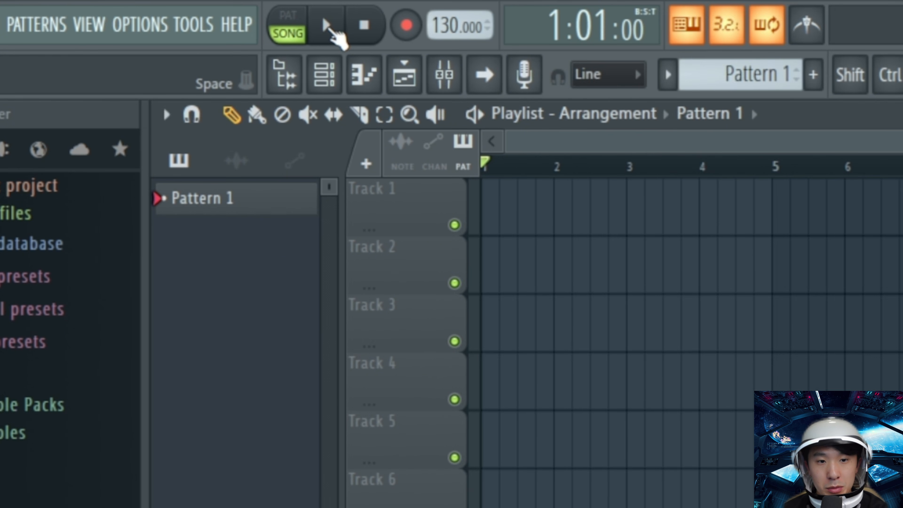
click(464, 33)
key(space)
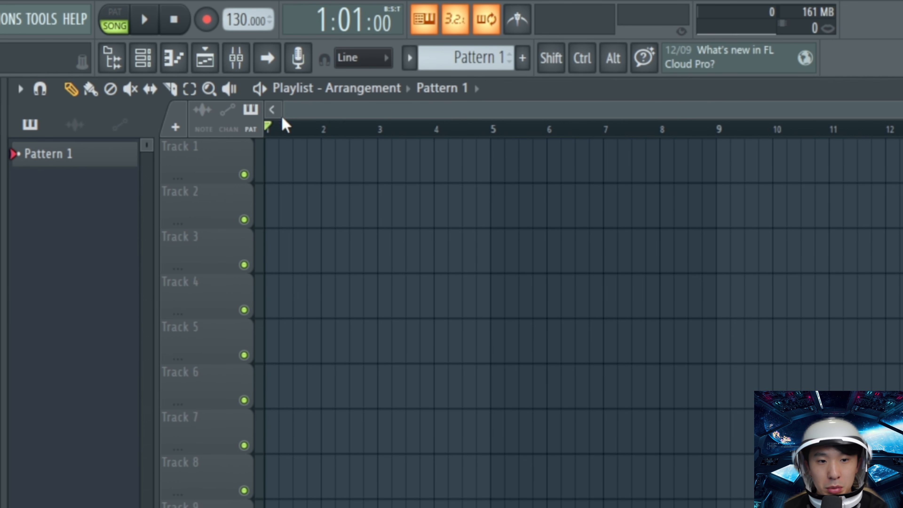
drag(276, 137, 725, 149)
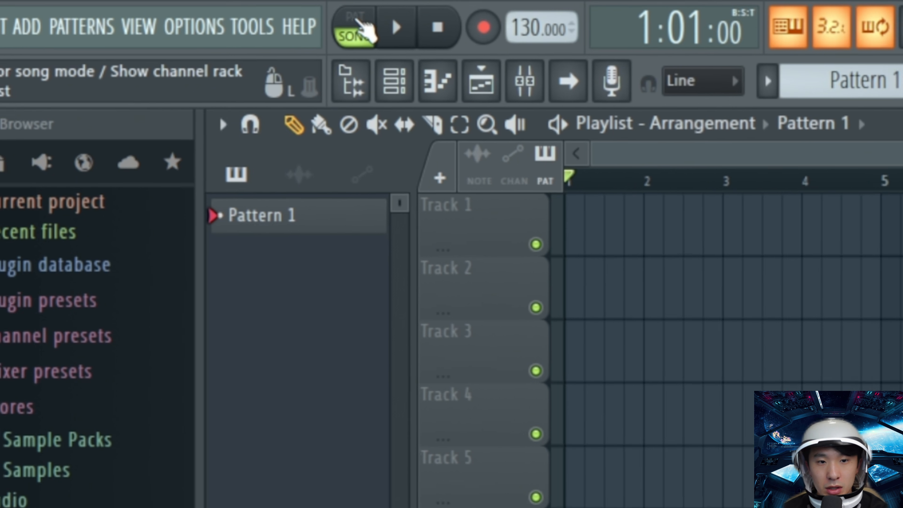
click(117, 16)
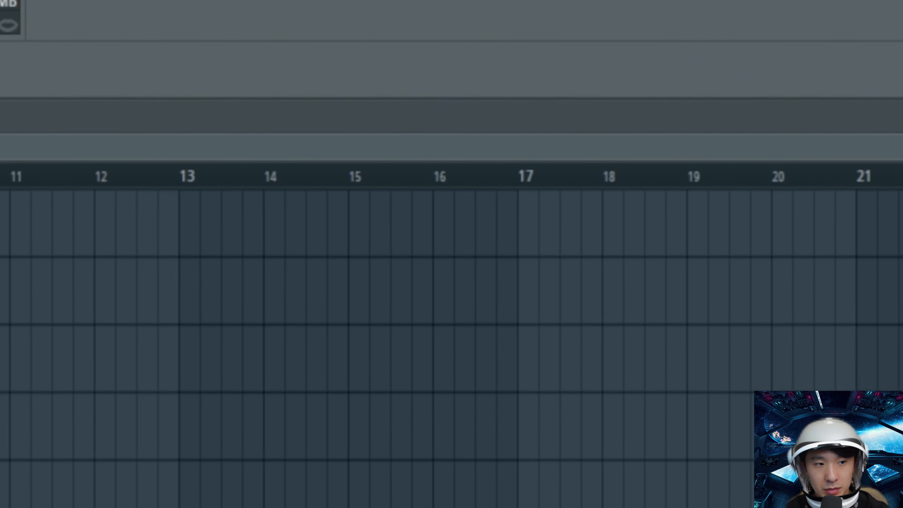
Minimize and restore the Playlist window, and shrink and reposition it in the workspace.
click(896, 116)
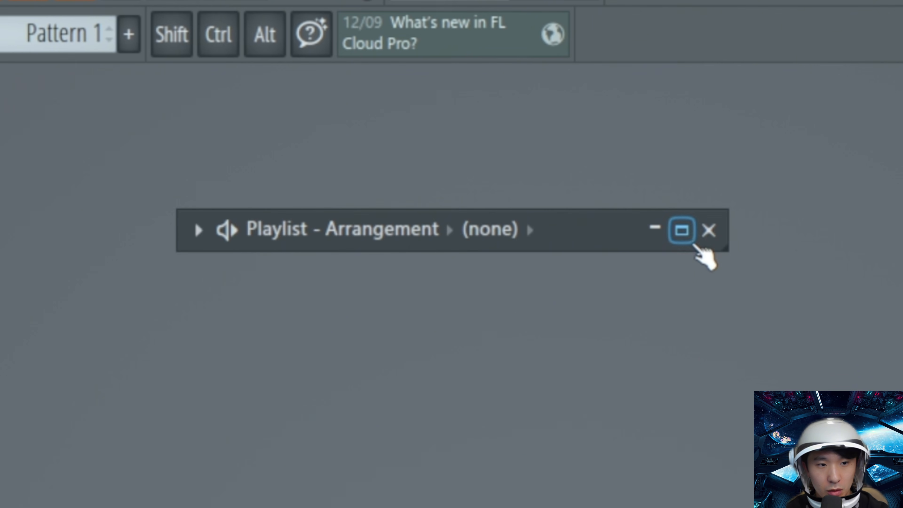
click(690, 236)
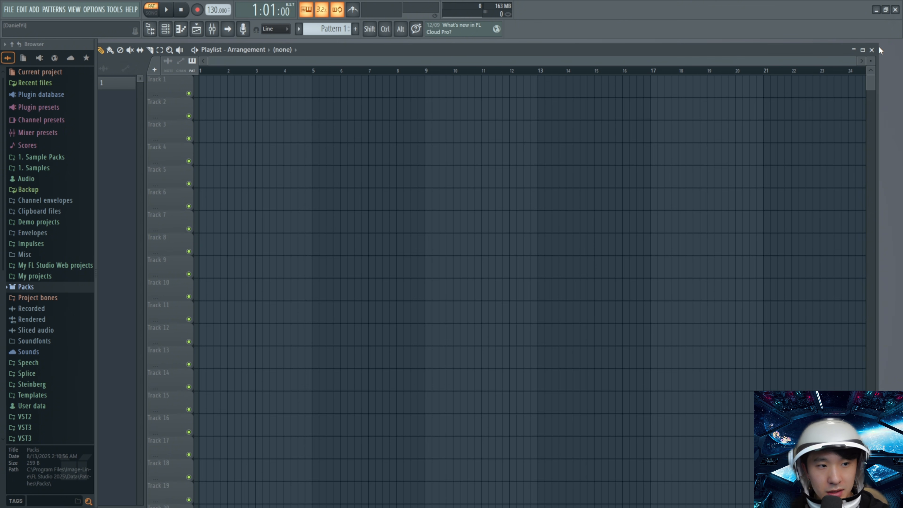
drag(876, 46, 489, 206)
drag(351, 213, 395, 95)
Bring the Channel rack, Playlist, Piano roll and Mixer windows forward, and move the Channel rack so it partly overlaps the Playlist.
click(165, 29)
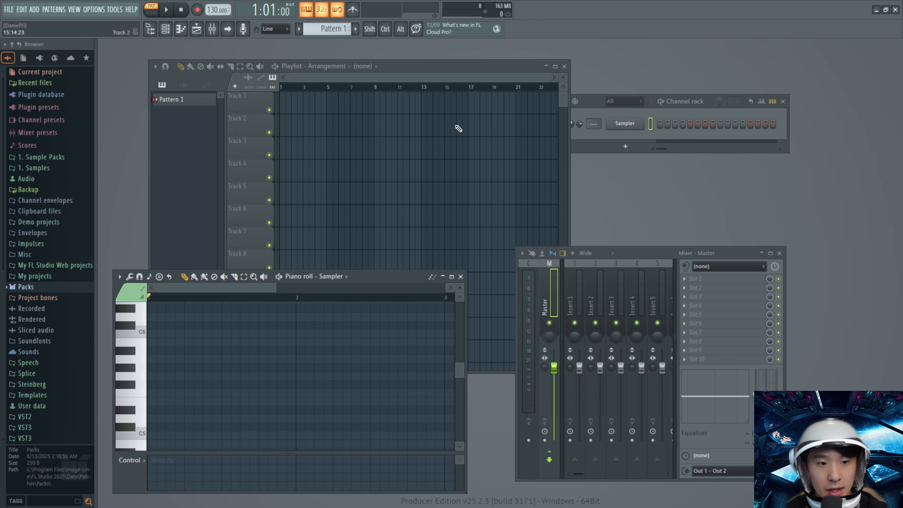
click(399, 147)
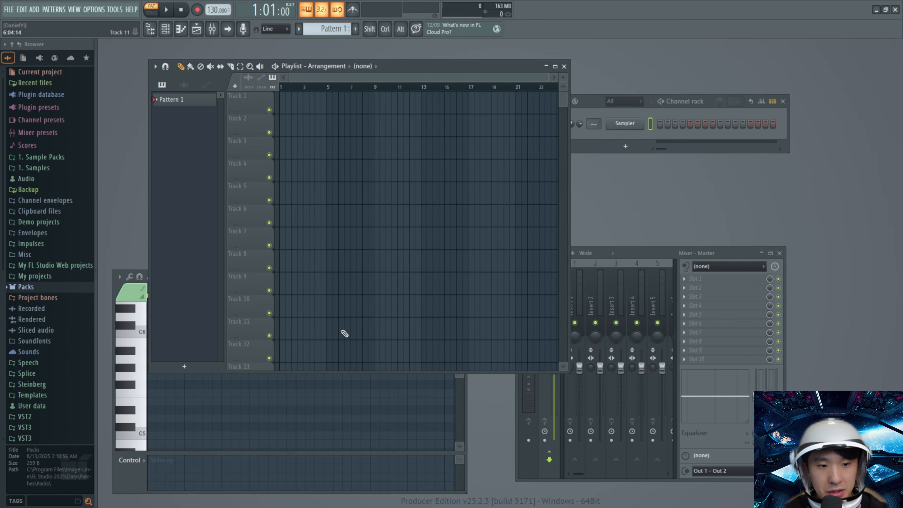
click(377, 403)
click(630, 256)
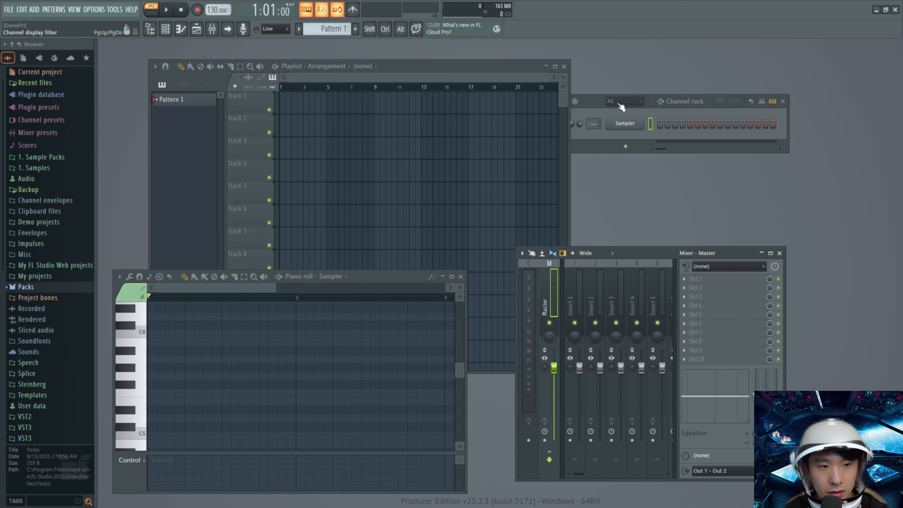
drag(586, 102, 502, 140)
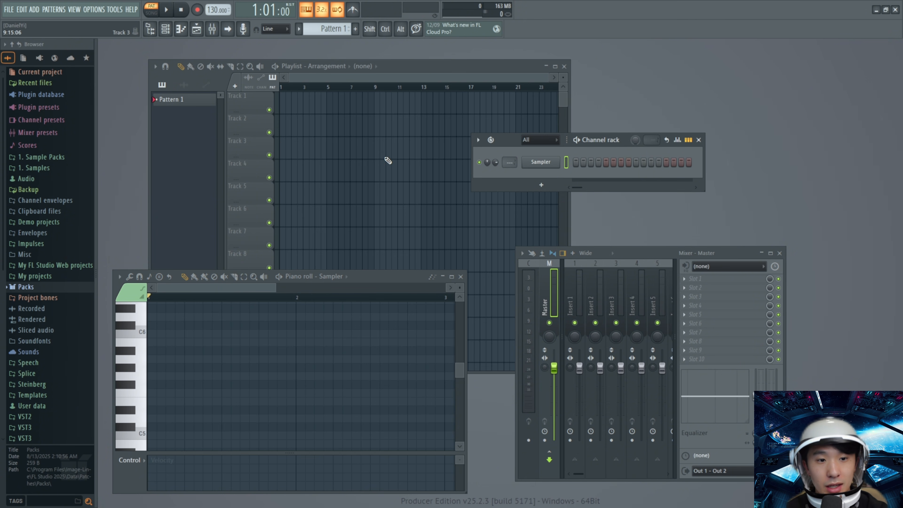
Maximize the Playlist window and show the Channel rack and Piano roll over it.
click(556, 67)
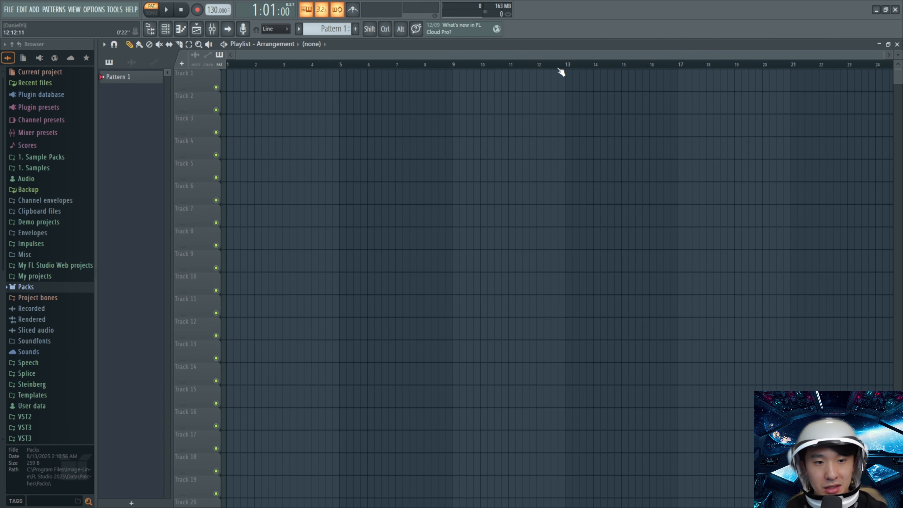
click(165, 30)
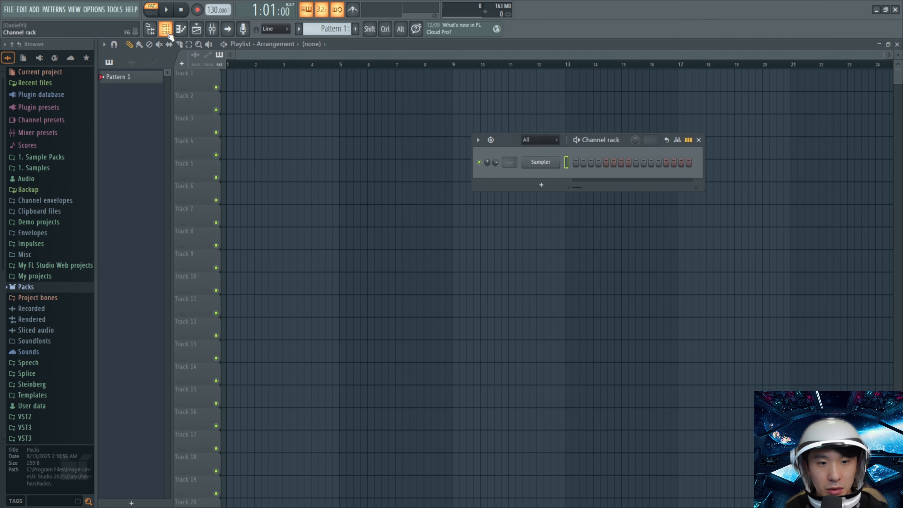
click(183, 31)
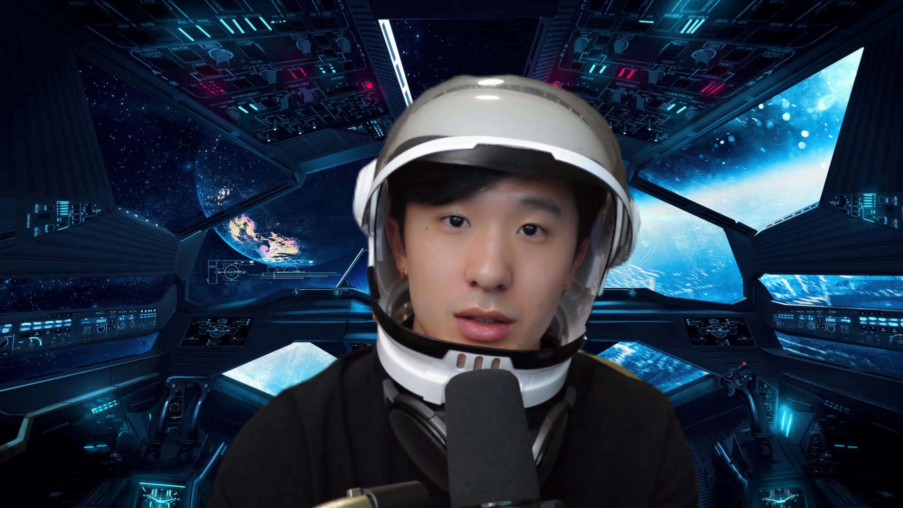
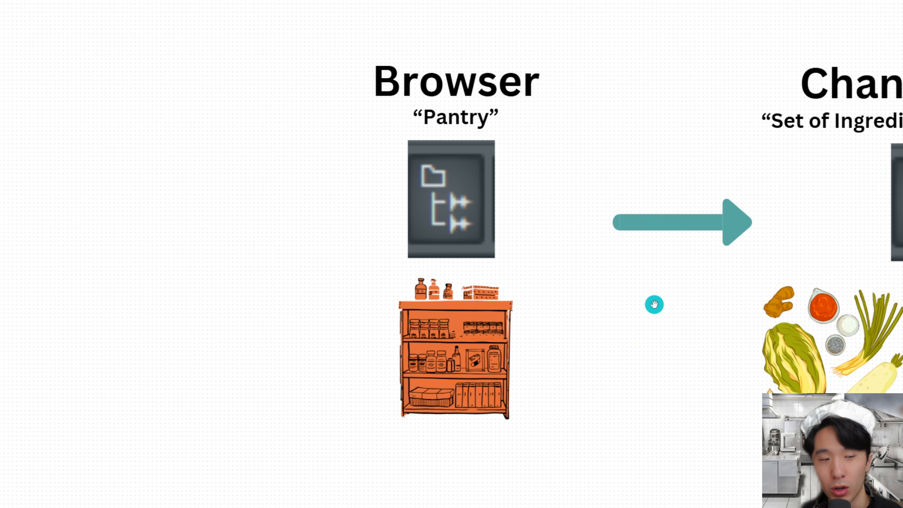
drag(654, 304, 175, 298)
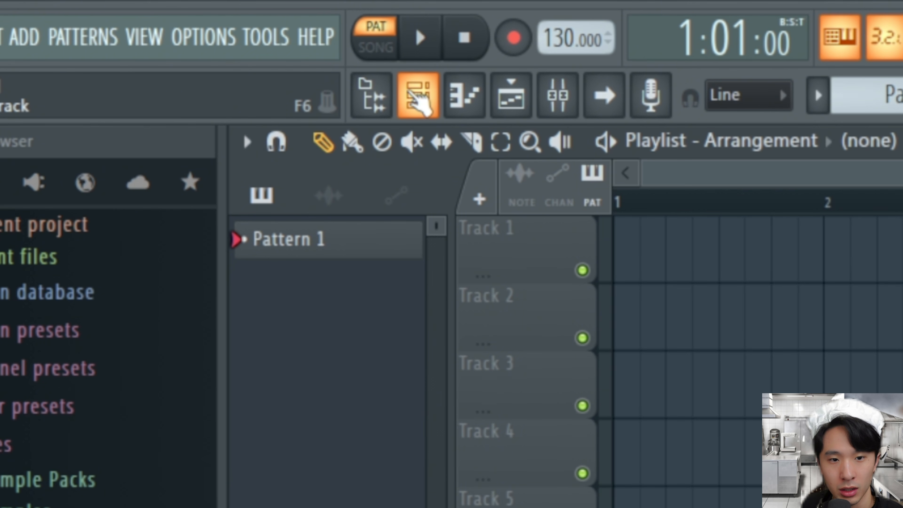
Show the Channel rack and expand the Packs folder of stock sounds in the Browser.
click(419, 103)
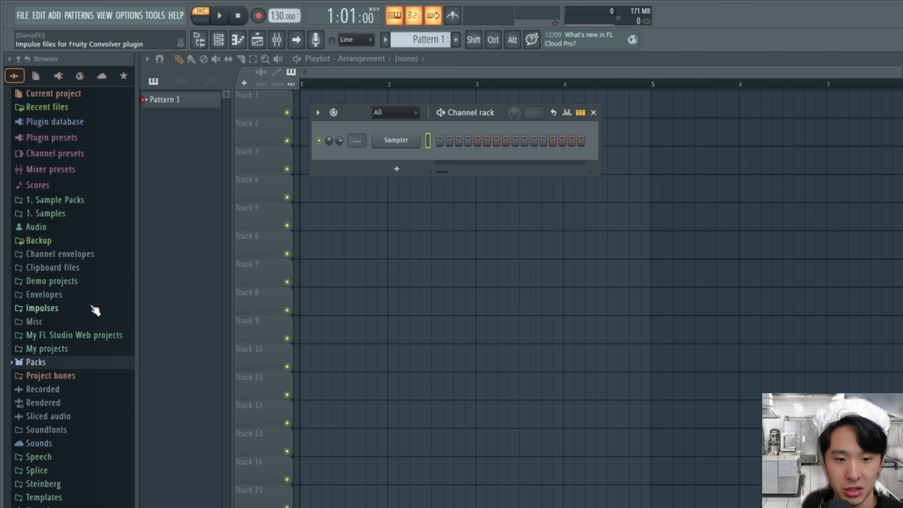
click(33, 366)
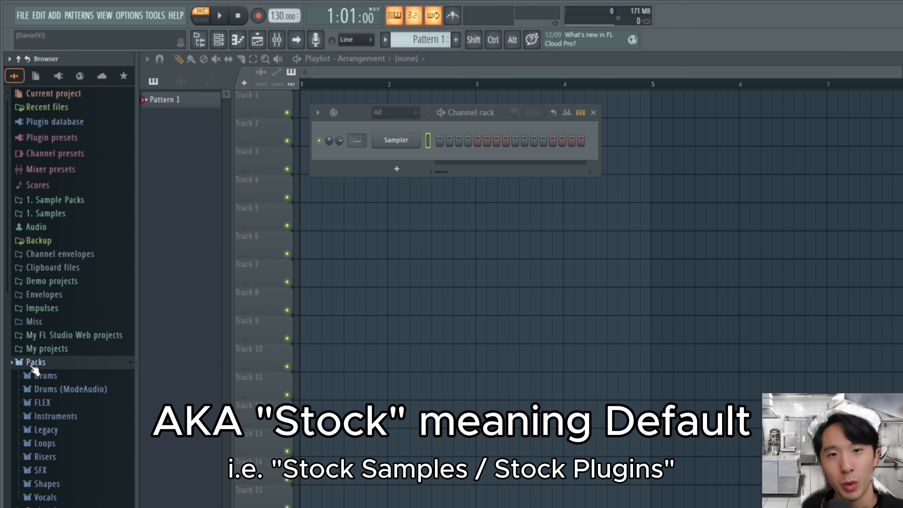
Preview the stock kicks in the Drums pack and load 909 Kick onto the Sampler channel in the Channel rack.
click(63, 377)
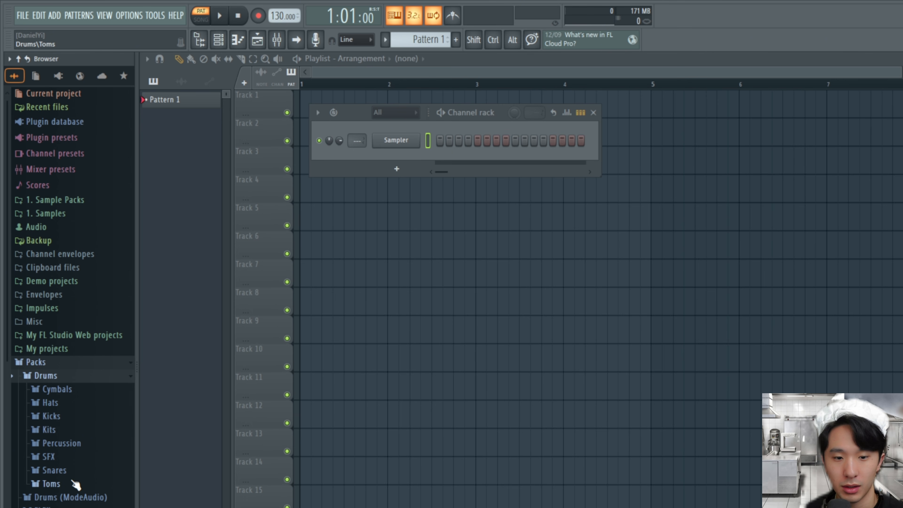
click(64, 418)
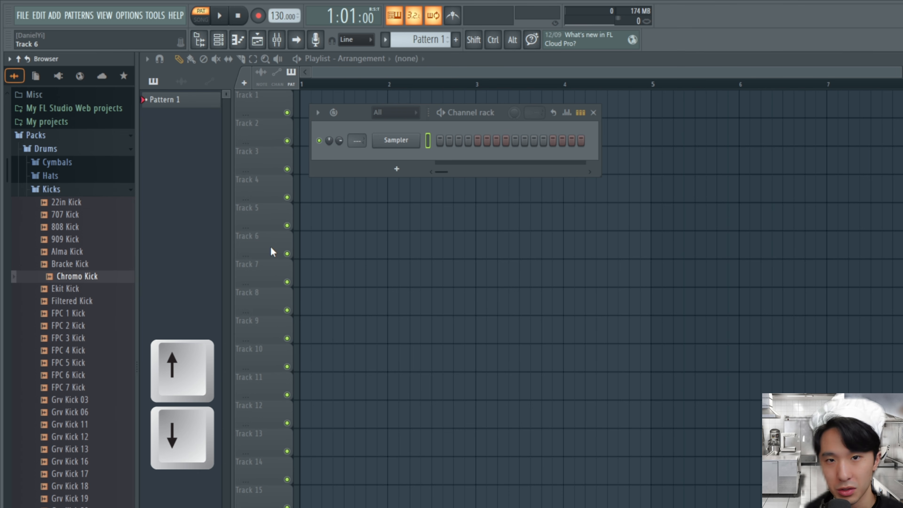
key(Up)
key(Up)
key(Up)
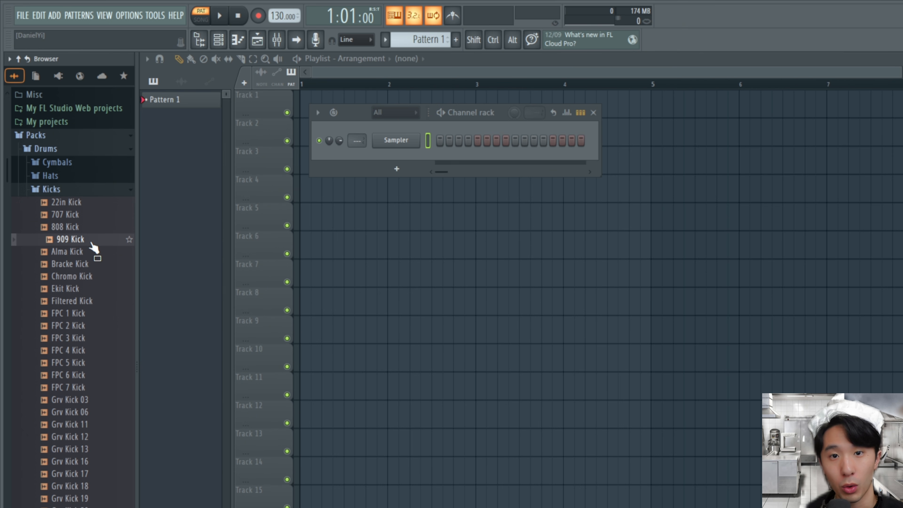
drag(93, 247, 410, 143)
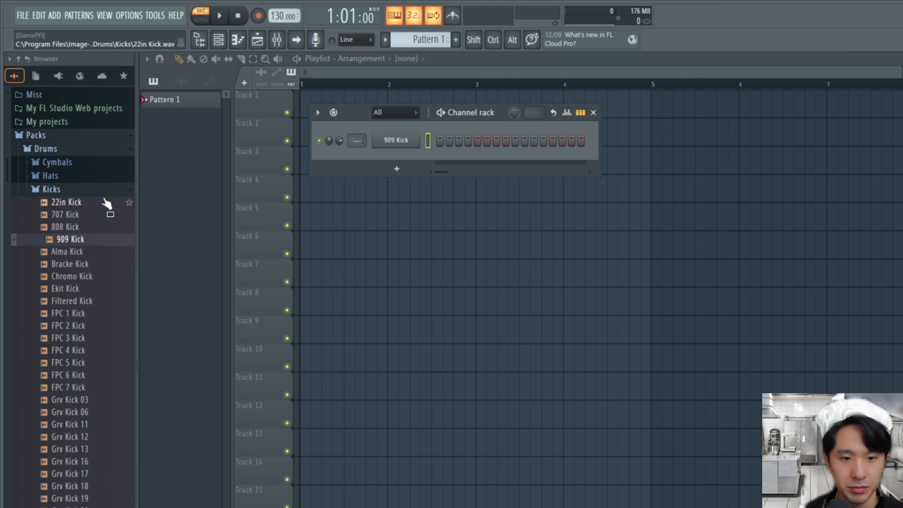
Audition the stock hats in the Drums pack and add 909 OH as a new channel below the kick.
click(86, 176)
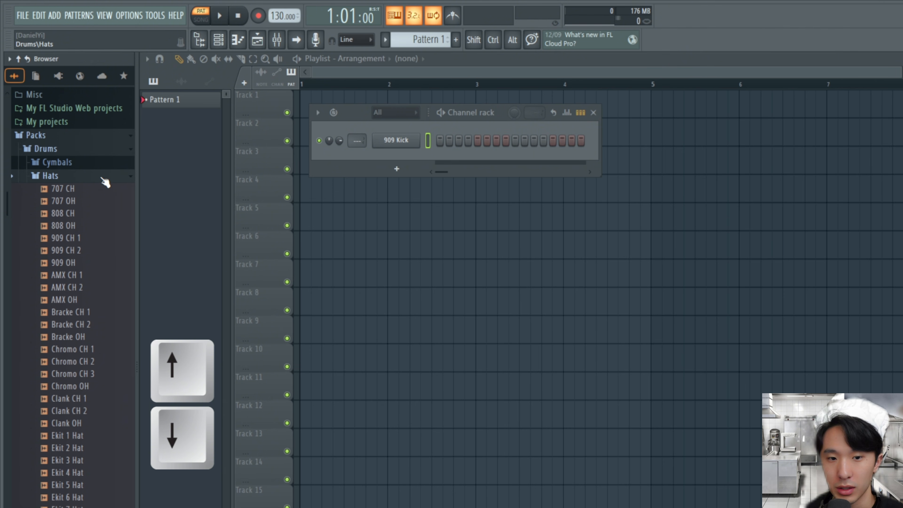
key(Down)
key(Down)
key(Down)
key(Down)
key(Down)
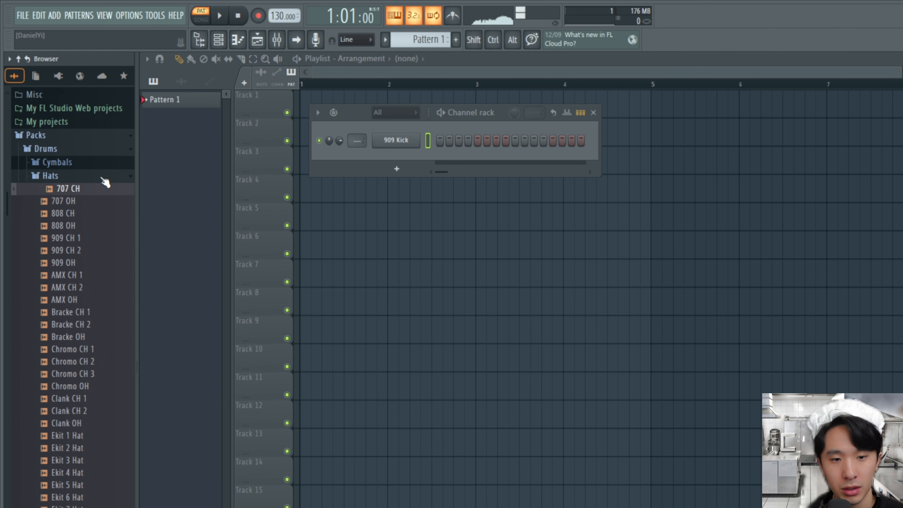
key(Down)
key(Down)
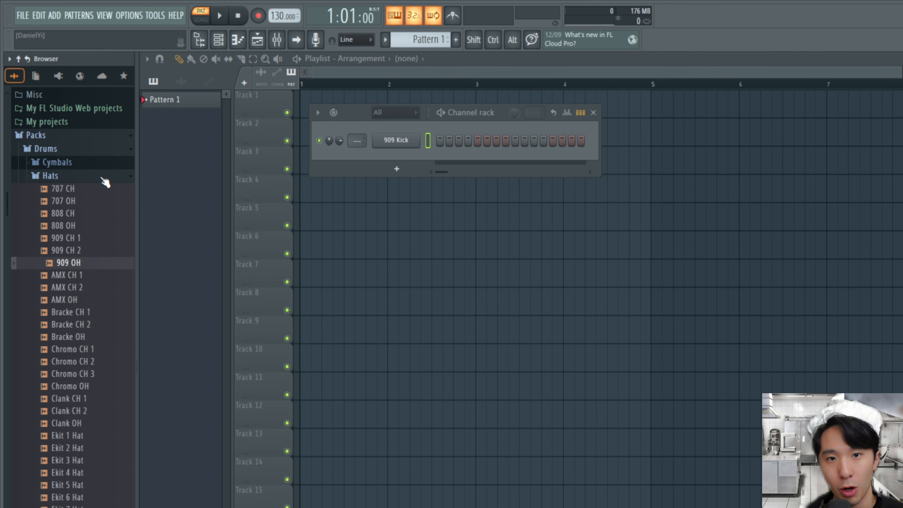
drag(75, 262, 404, 157)
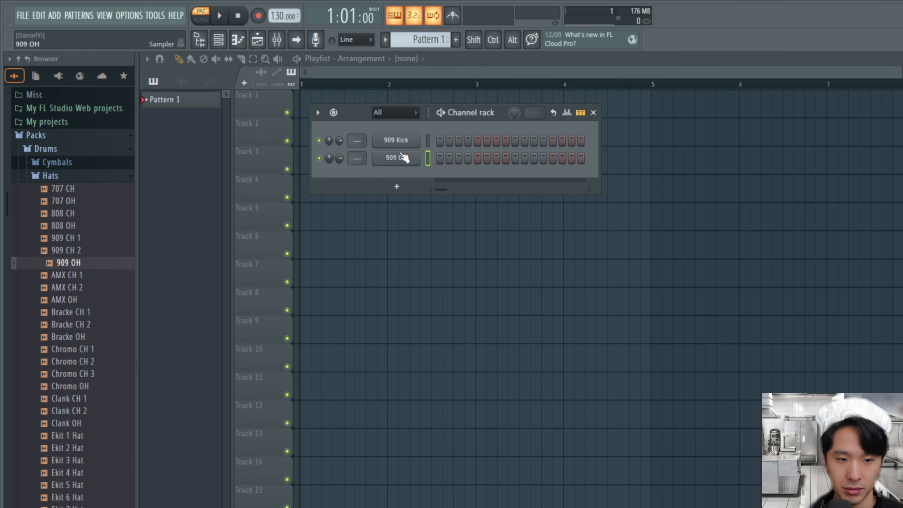
Audition the stock snares in the Drums pack and add 909 Snare as a new channel below the open hat.
click(108, 180)
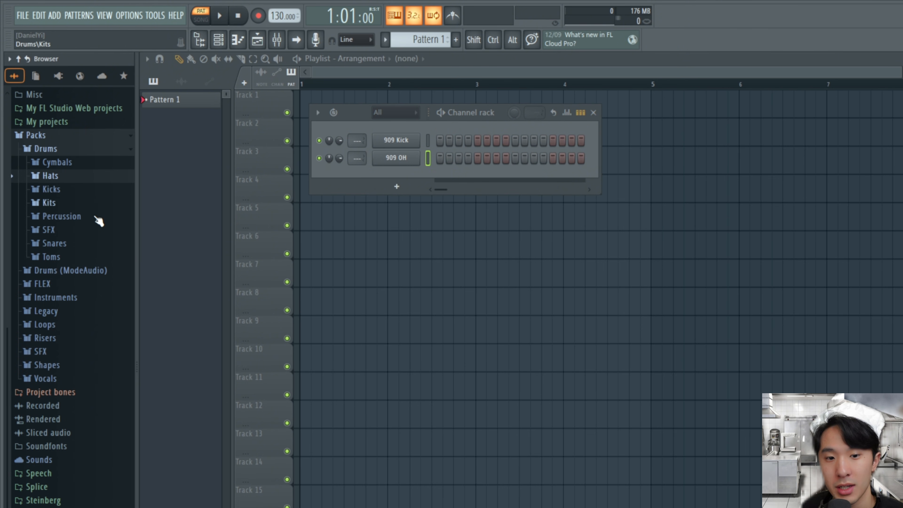
click(95, 246)
key(Down)
key(Down)
key(Down)
key(Down)
key(Down)
key(Down)
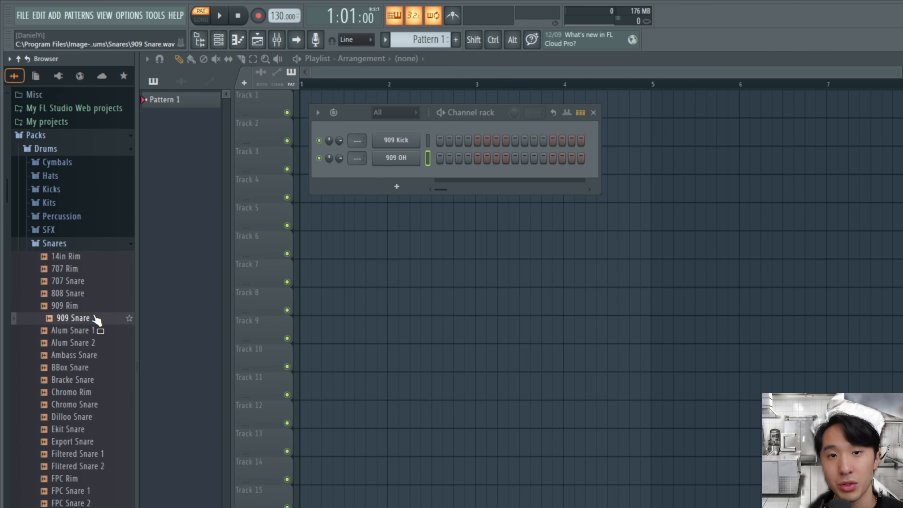
drag(96, 318, 409, 176)
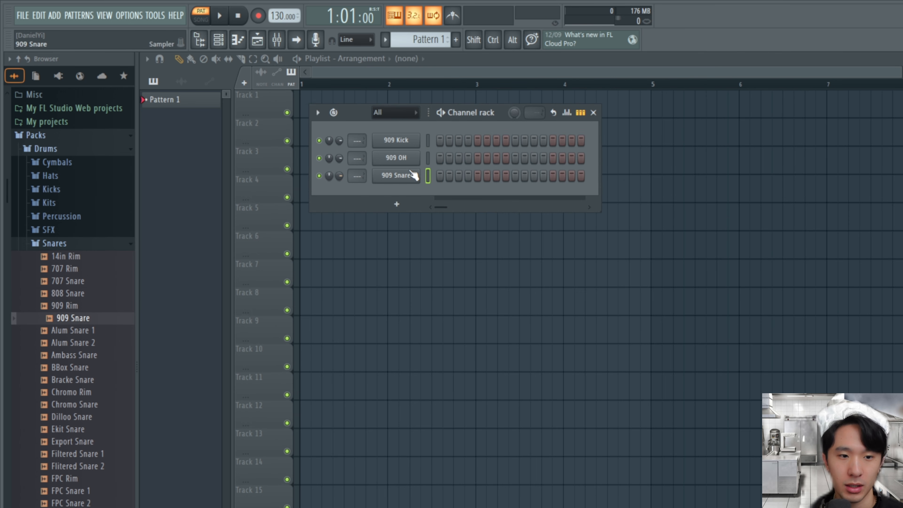
Audition the stock cymbals in the Drums pack and add 909 Crash as a new channel below the snare.
click(75, 245)
click(80, 162)
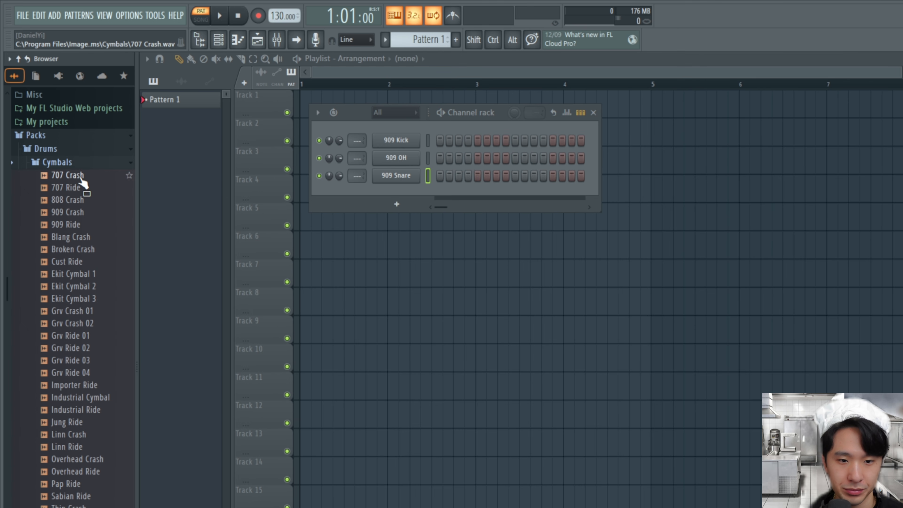
click(81, 178)
click(83, 213)
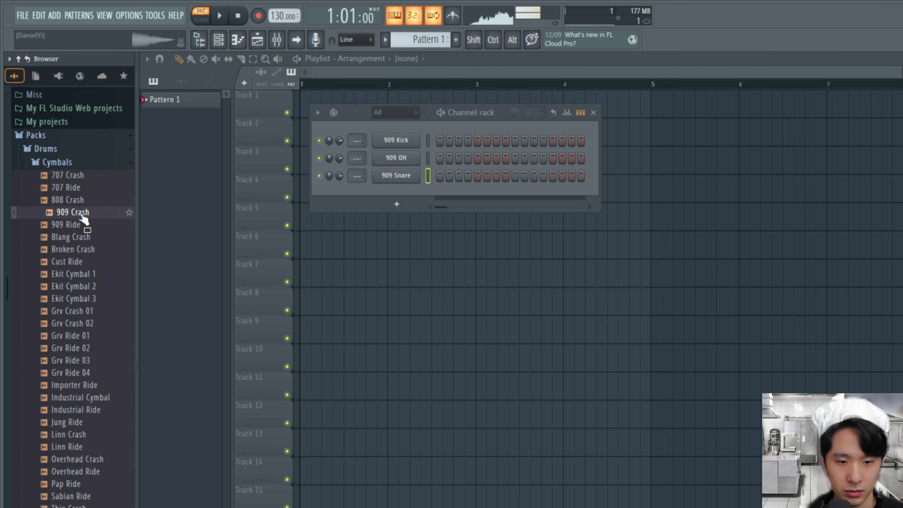
drag(82, 213, 399, 188)
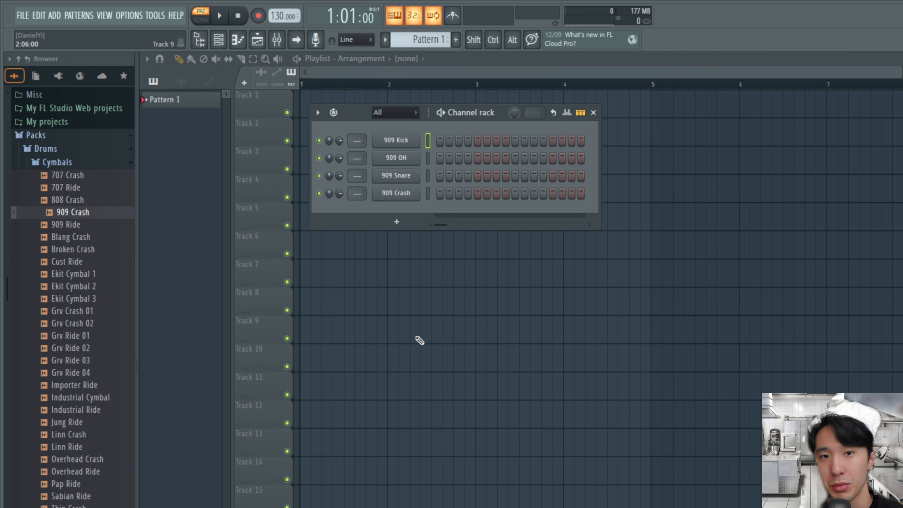
Program the 909 Kick on steps 1, 5, 9 and 13 for a four-on-the-floor pattern, and play it back.
click(440, 140)
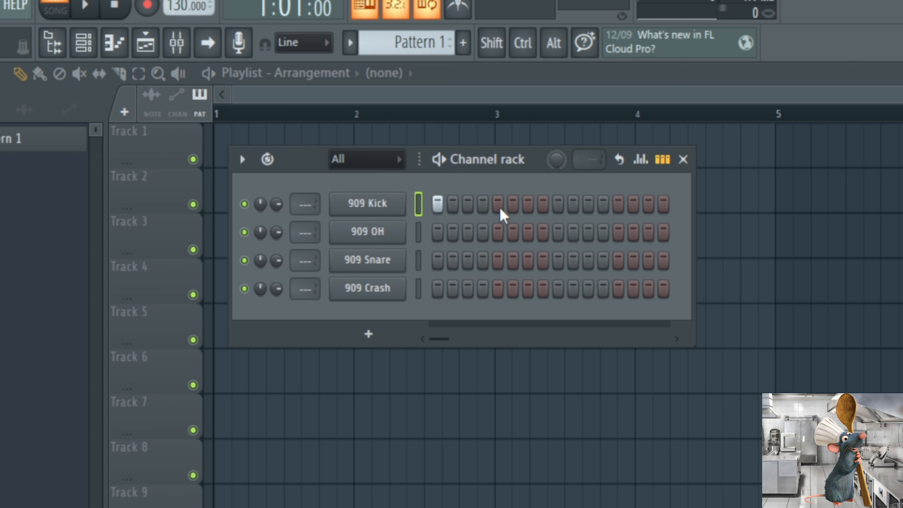
click(499, 206)
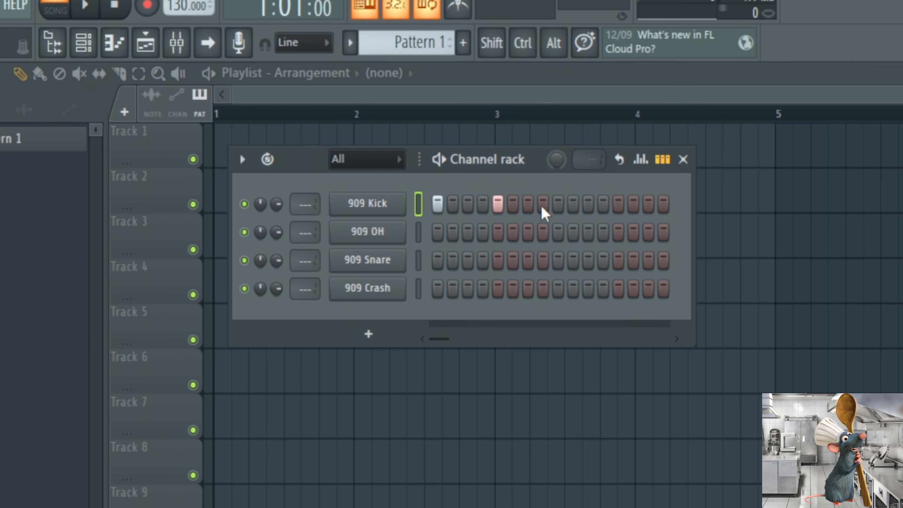
click(558, 207)
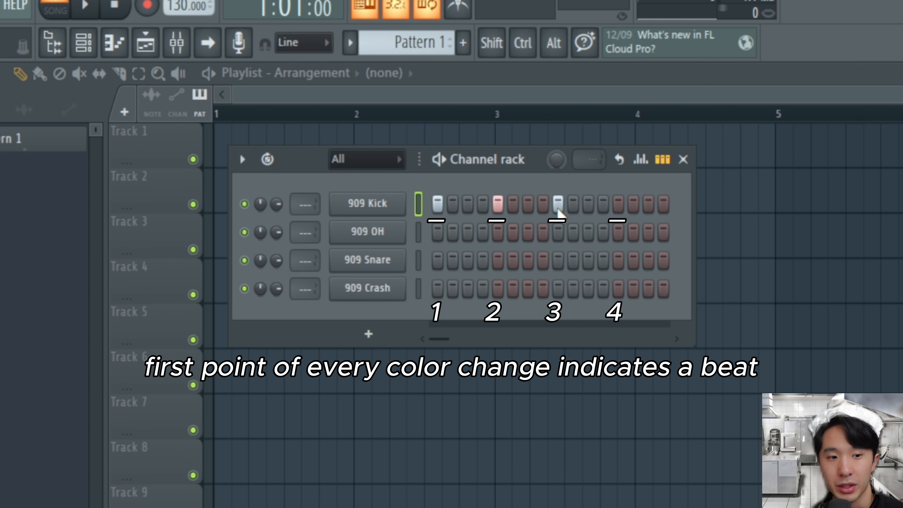
click(617, 207)
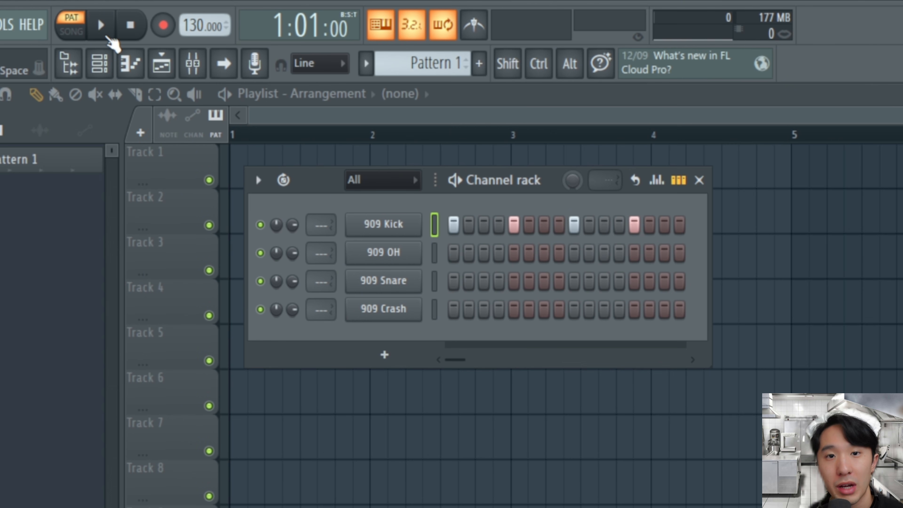
key(space)
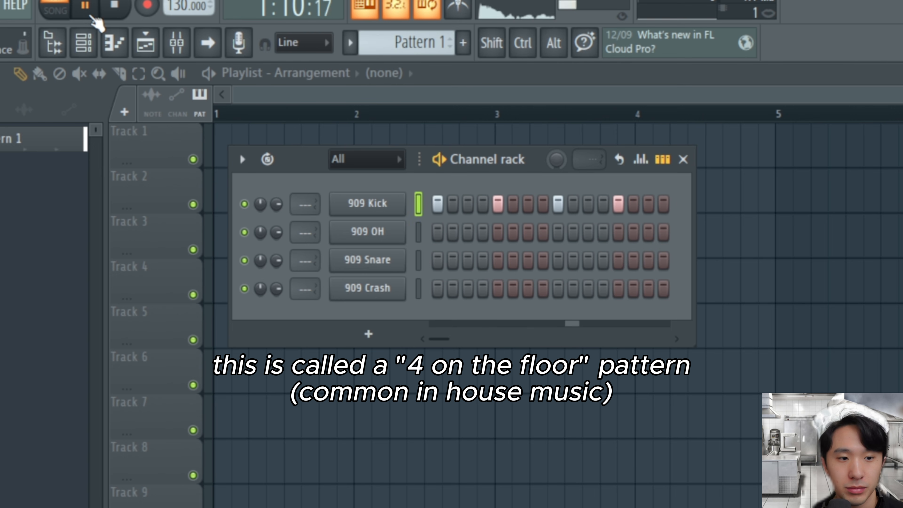
key(space)
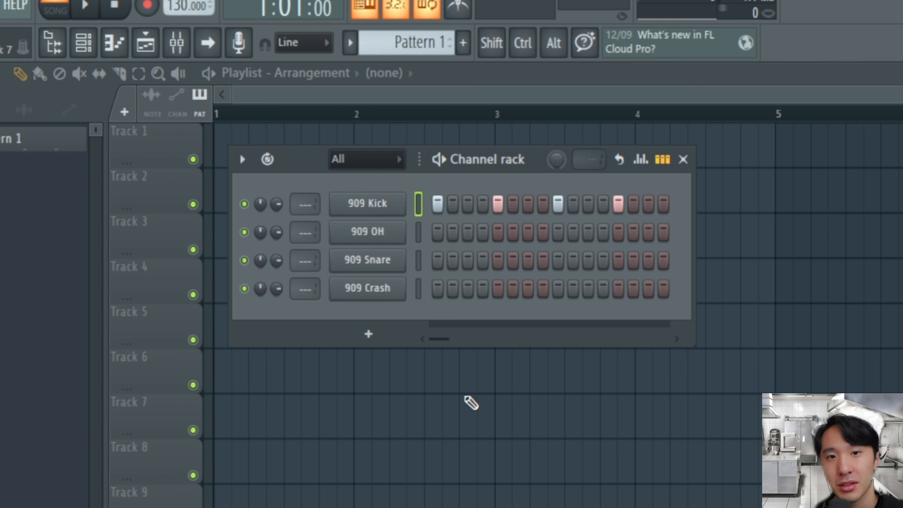
Place 909 Snare hits on steps 5 and 13, and play the pattern back.
click(497, 260)
click(618, 261)
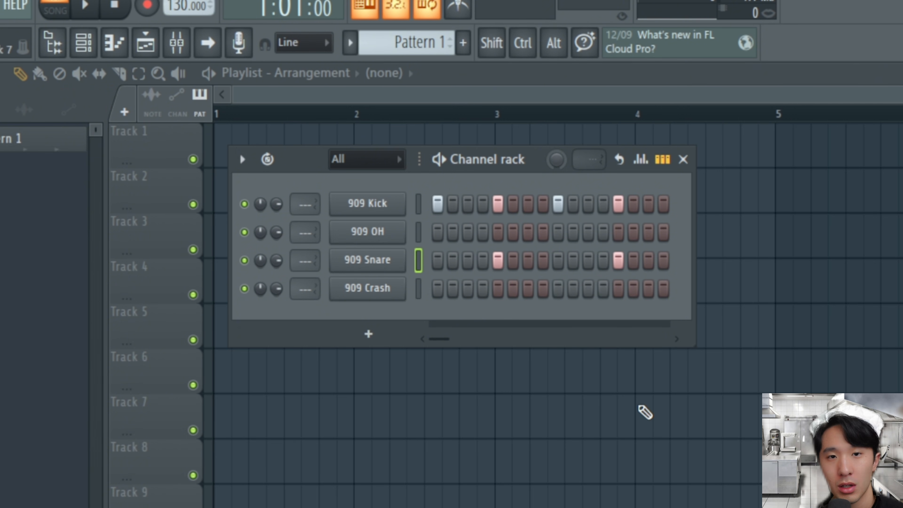
key(space)
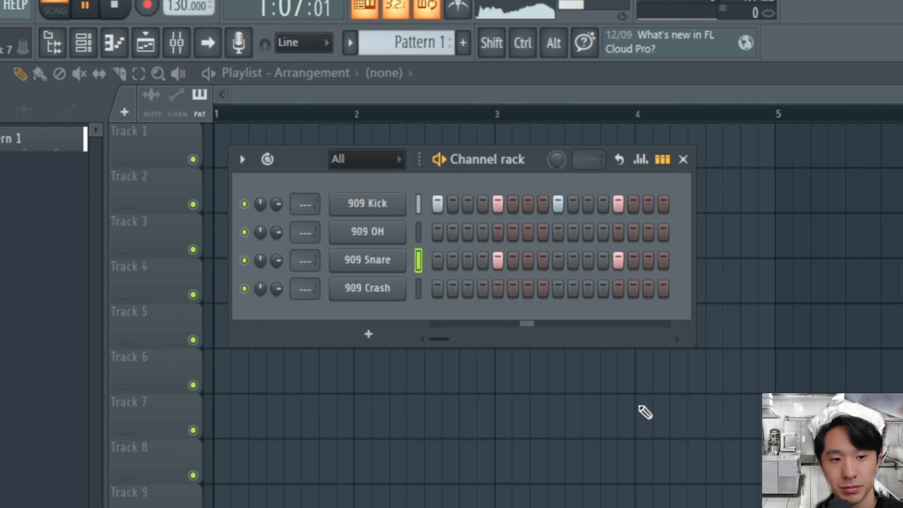
key(space)
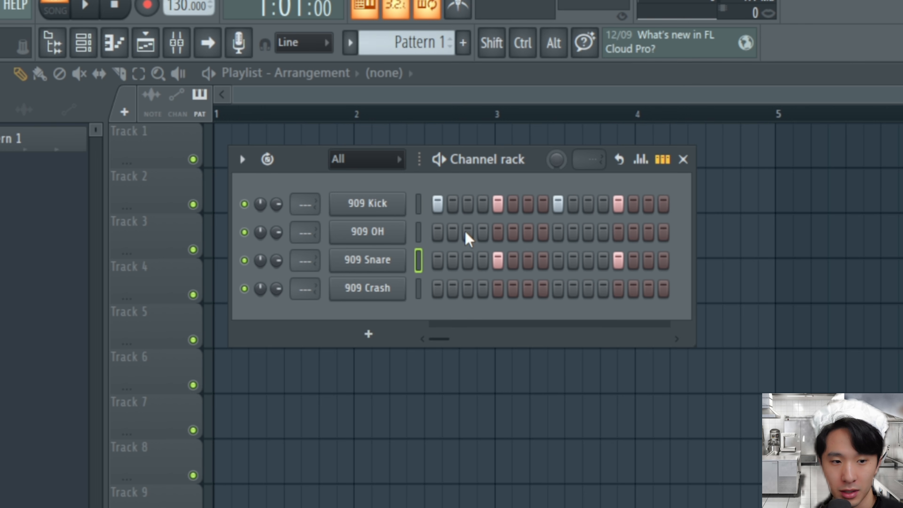
Place 909 OH hits on the off-beats at steps 3, 7, 11 and 15, and play the pattern back.
click(467, 232)
click(527, 232)
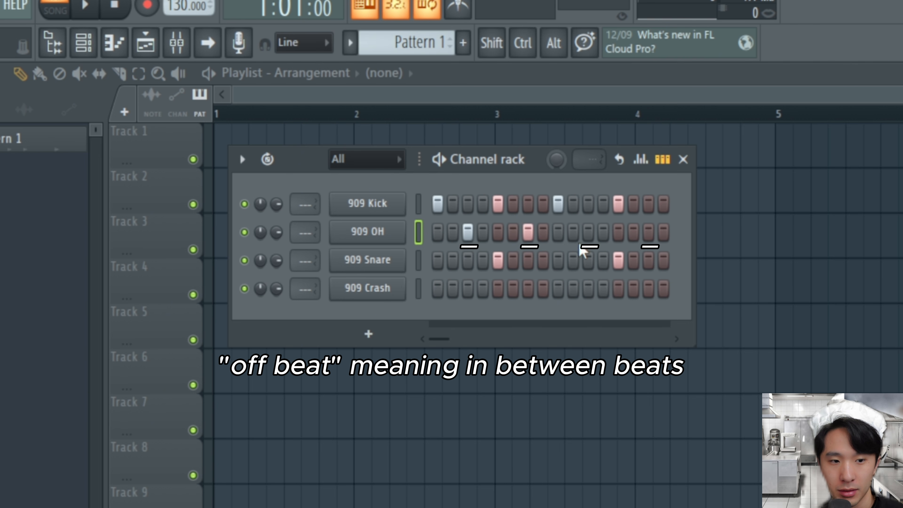
click(588, 232)
click(649, 232)
key(space)
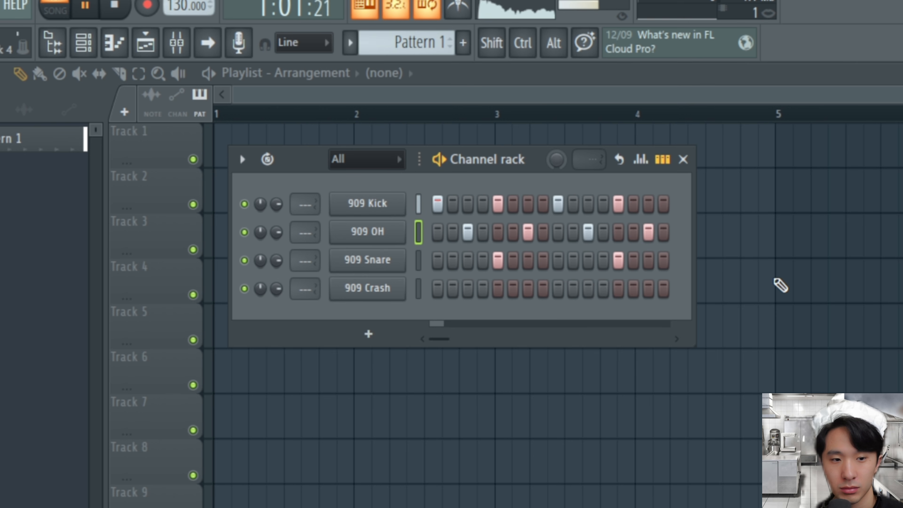
key(space)
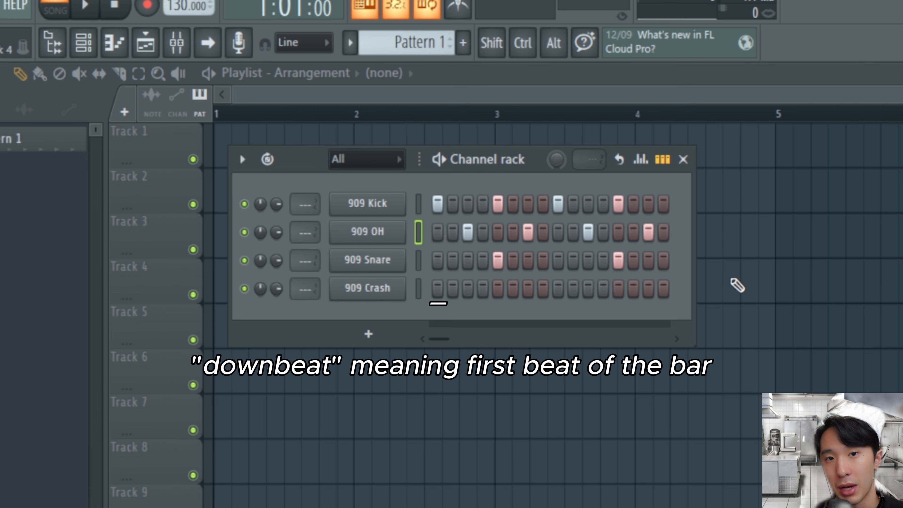
Place a 909 Crash hit on the downbeat at step 1, and play the full drum pattern back.
click(438, 289)
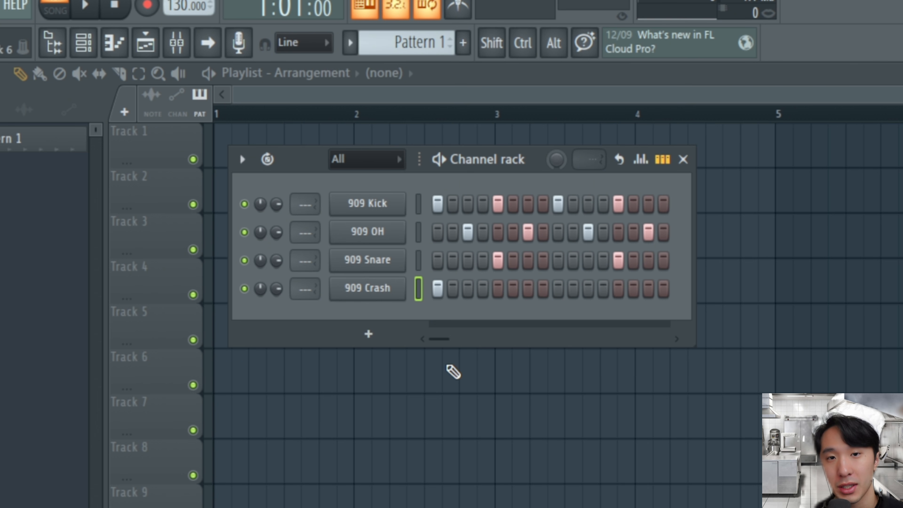
key(space)
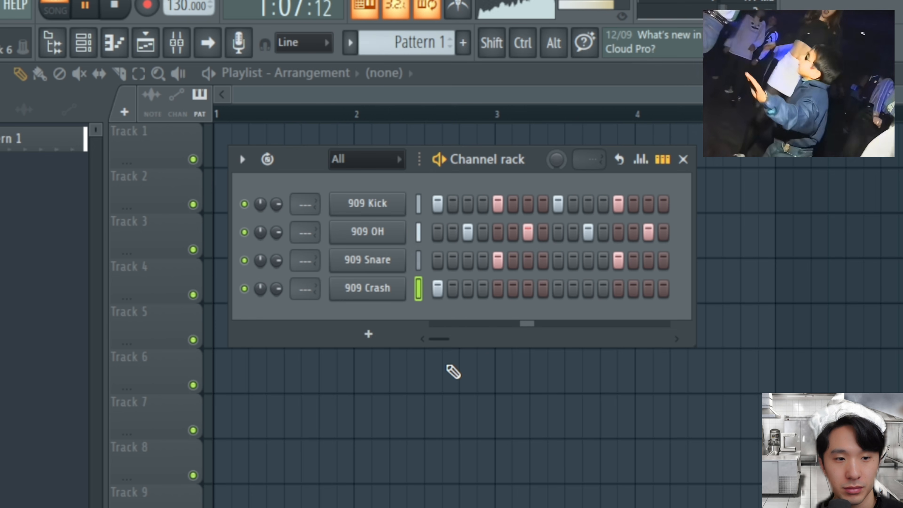
key(space)
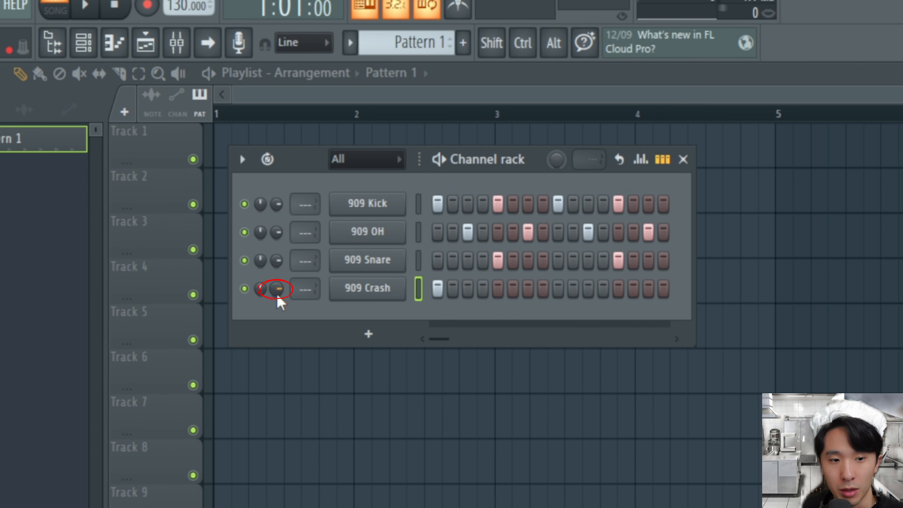
Lower the channel volumes of 909 Crash and 909 OH to about the middle of their range, checking the balance in playback.
mouse_move(277, 297)
mouse_down()
mouse_move(282, 283)
mouse_move(282, 301)
mouse_move(282, 291)
mouse_up()
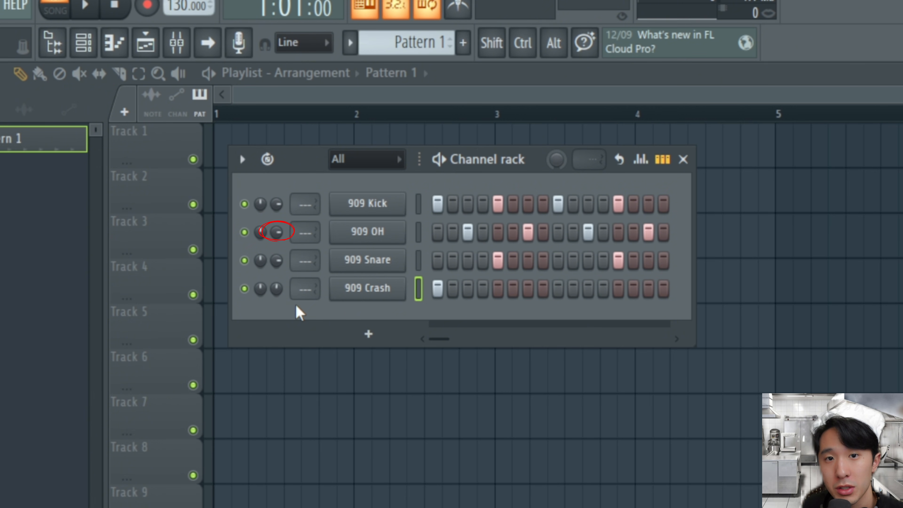
key(space)
drag(284, 235, 284, 233)
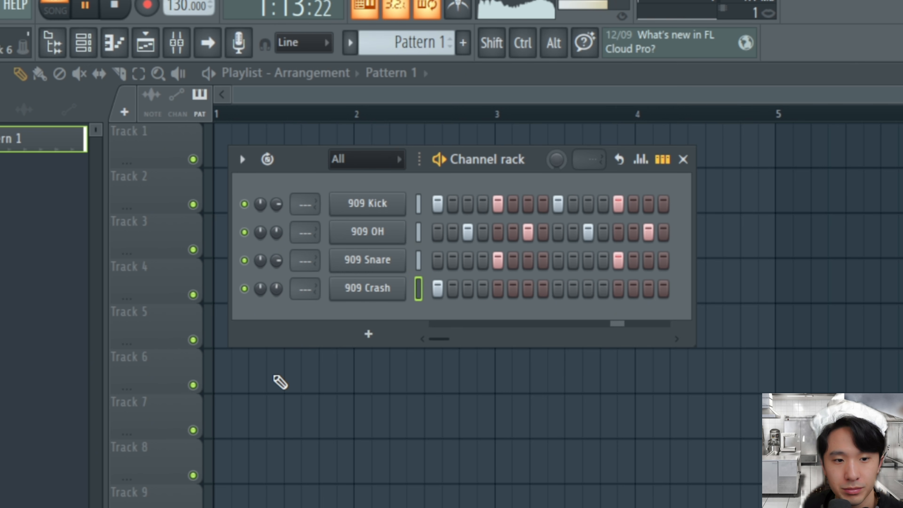
key(space)
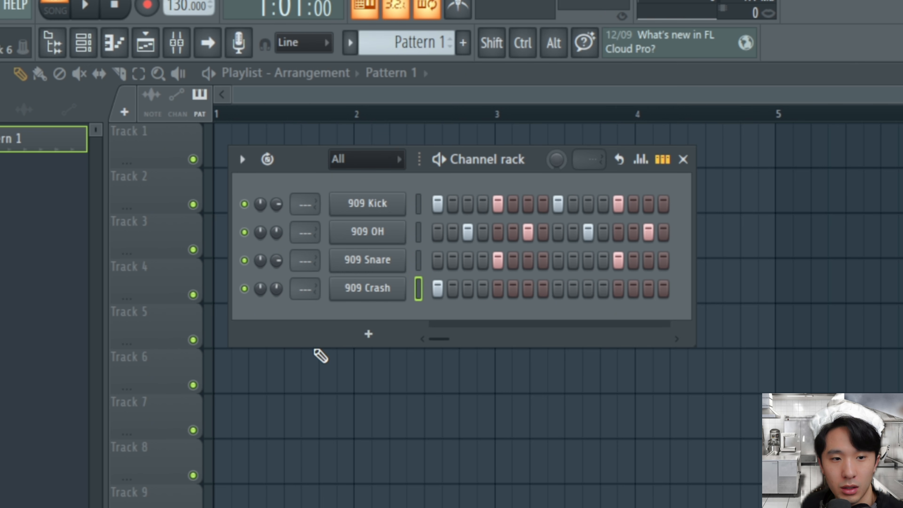
Rename Pattern 1 as Drums and give it the dark blue colour #283976.
click(407, 44)
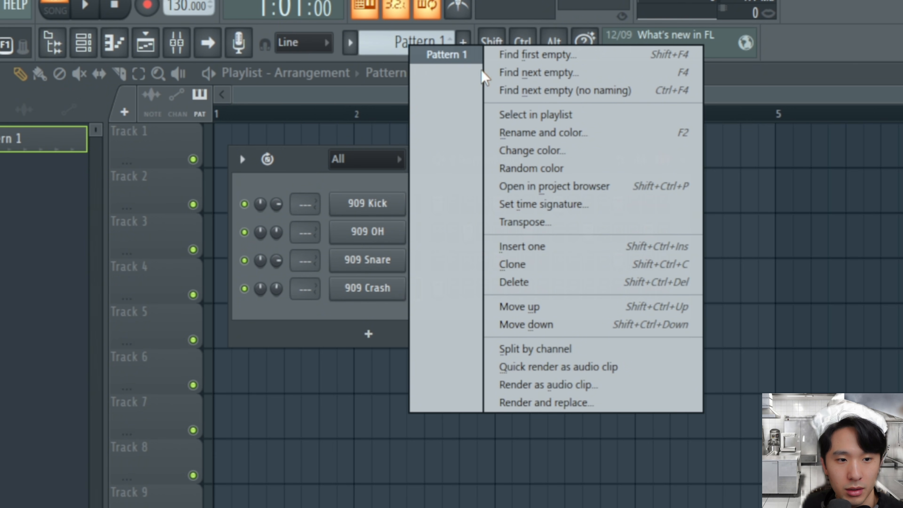
click(555, 142)
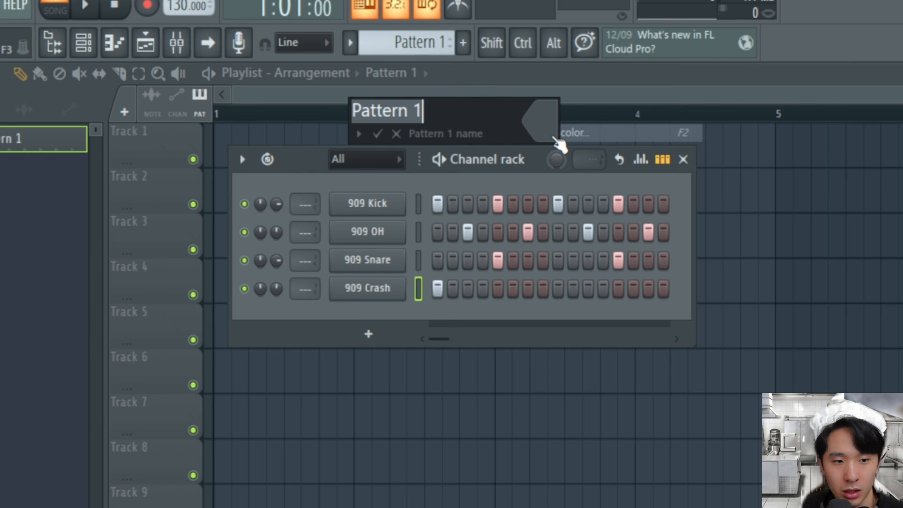
text(Drums)
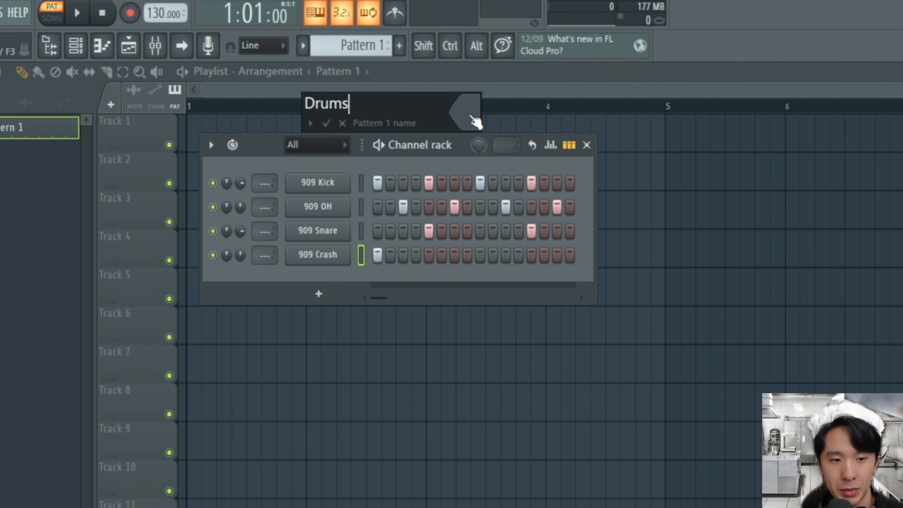
click(470, 114)
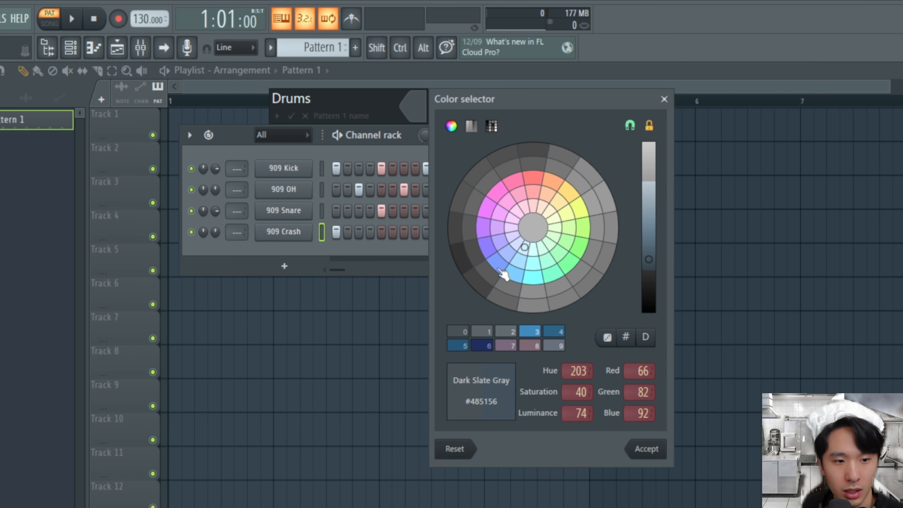
click(506, 273)
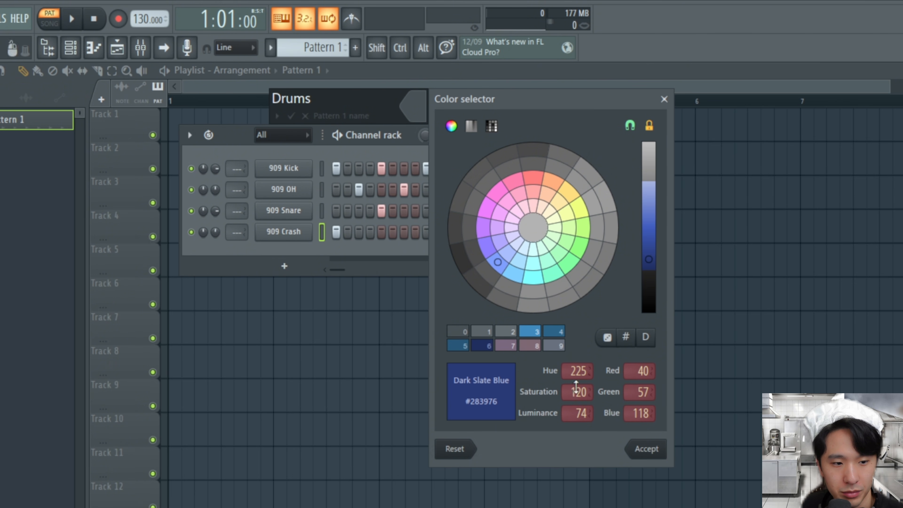
click(647, 450)
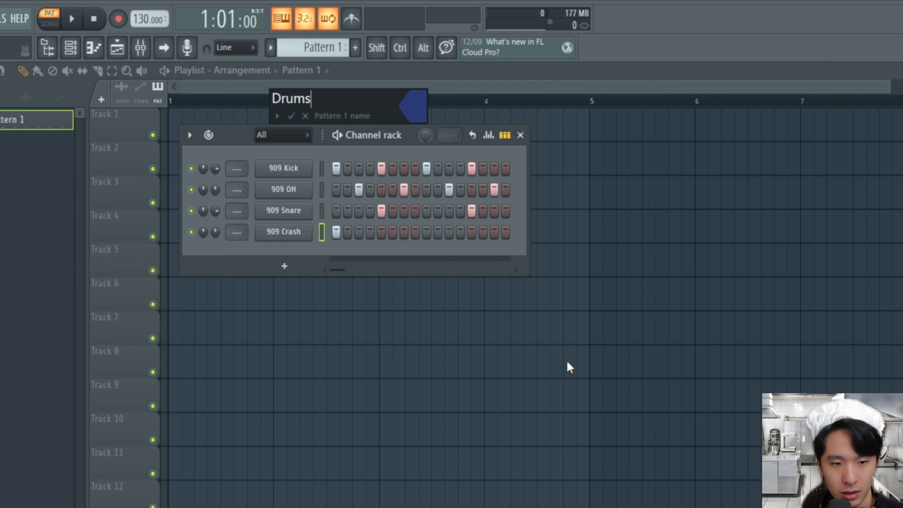
key(Return)
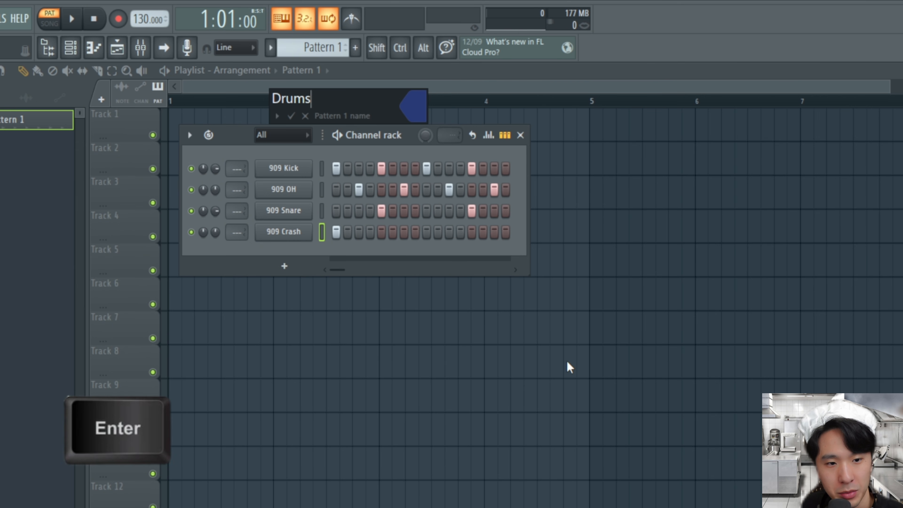
click(291, 116)
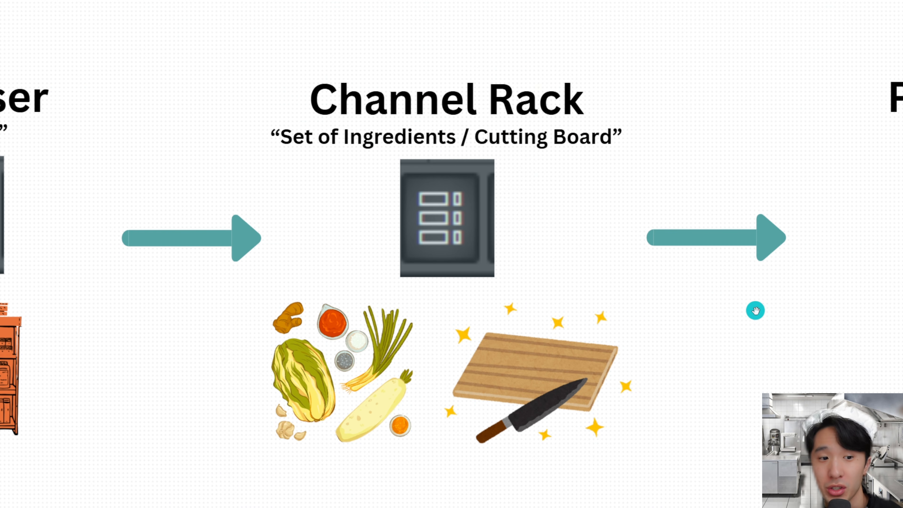
drag(754, 308, 217, 319)
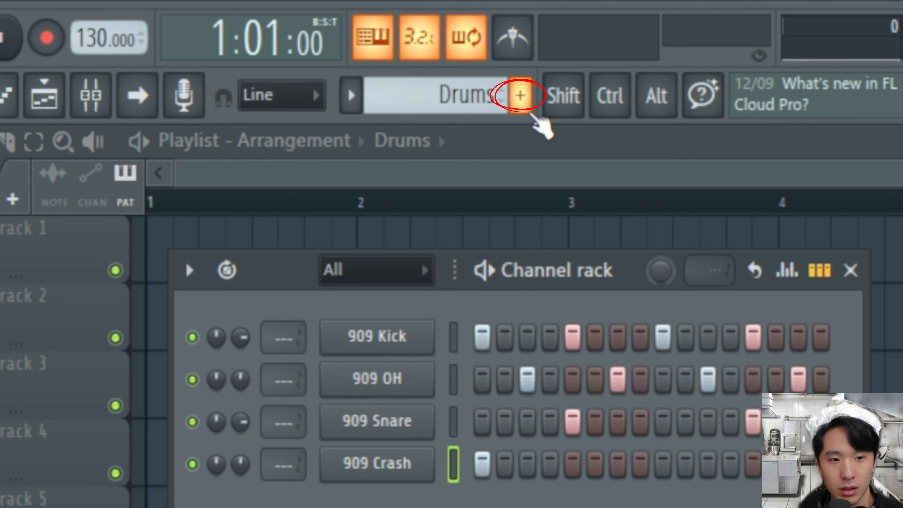
Create a new pattern named Piano and give it the dark red colour #762928.
click(498, 86)
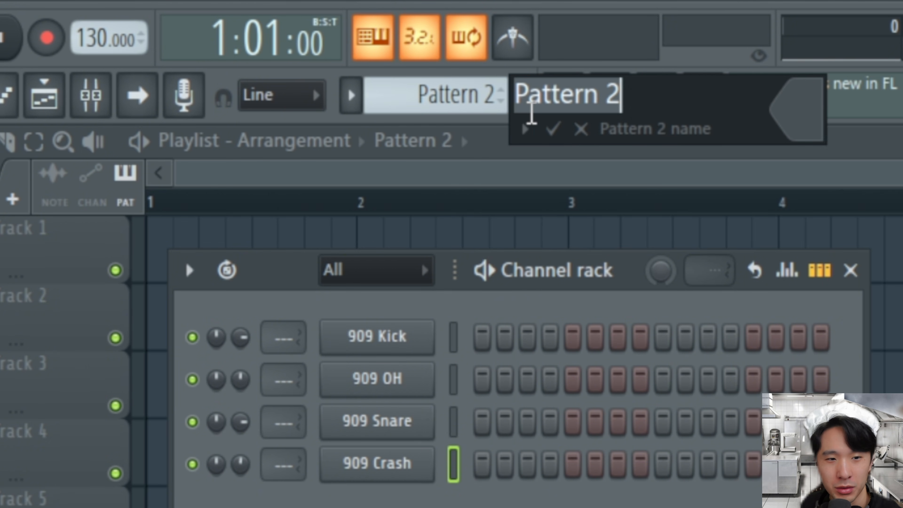
text(Piano)
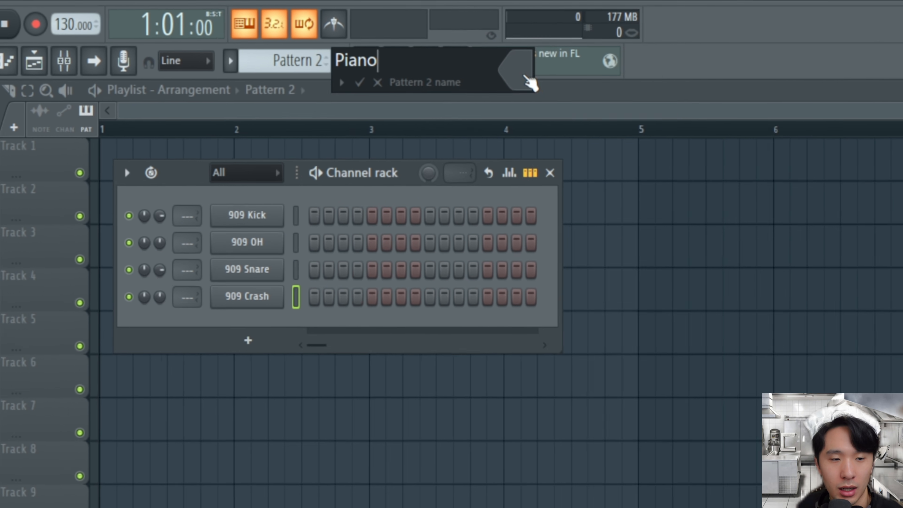
click(787, 107)
click(522, 135)
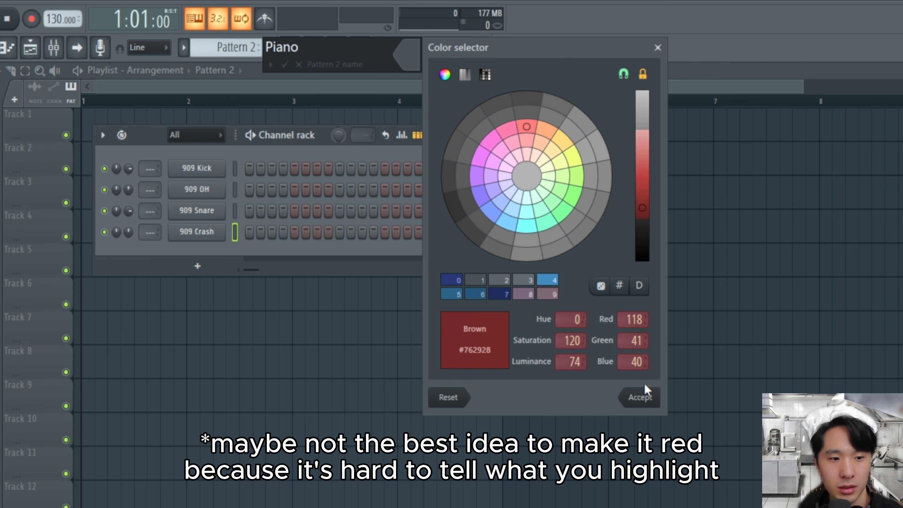
click(644, 399)
key(Return)
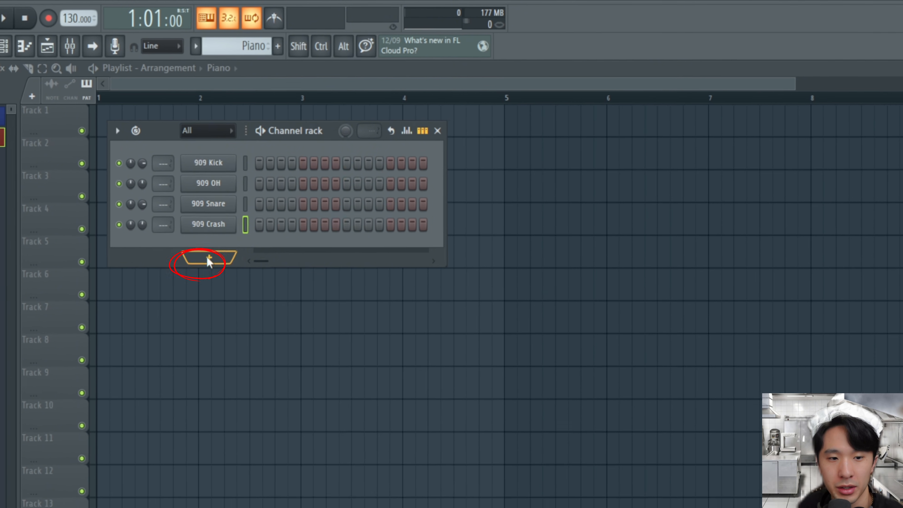
Add an FL Keys instrument to the Channel rack, and toggle typing-keyboard note input off and back on.
click(198, 267)
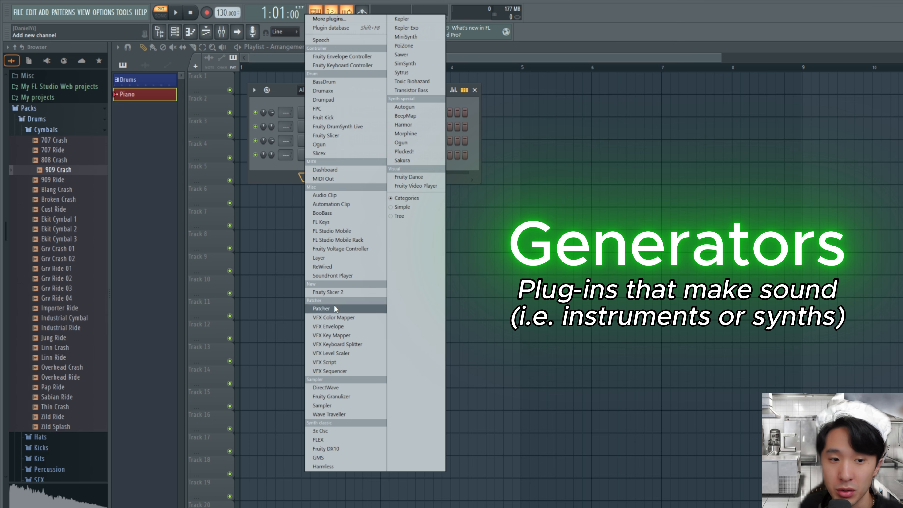
click(340, 224)
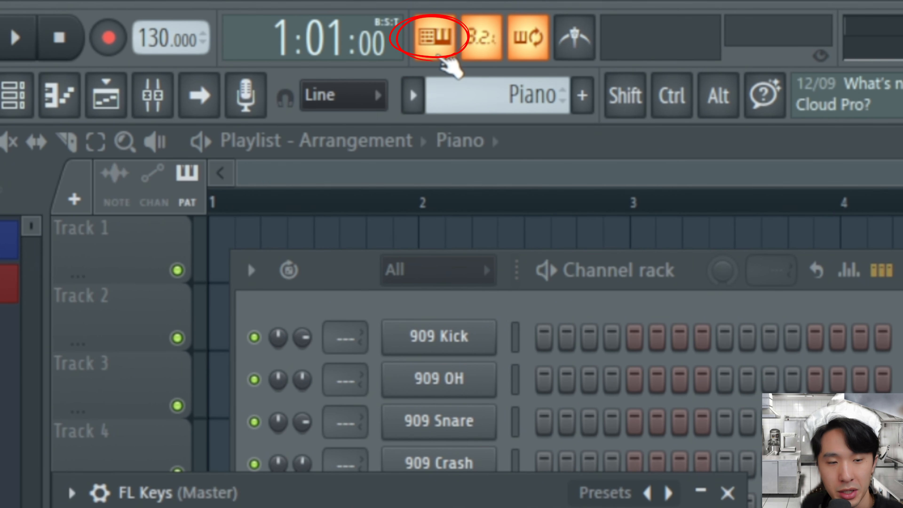
click(438, 53)
click(438, 54)
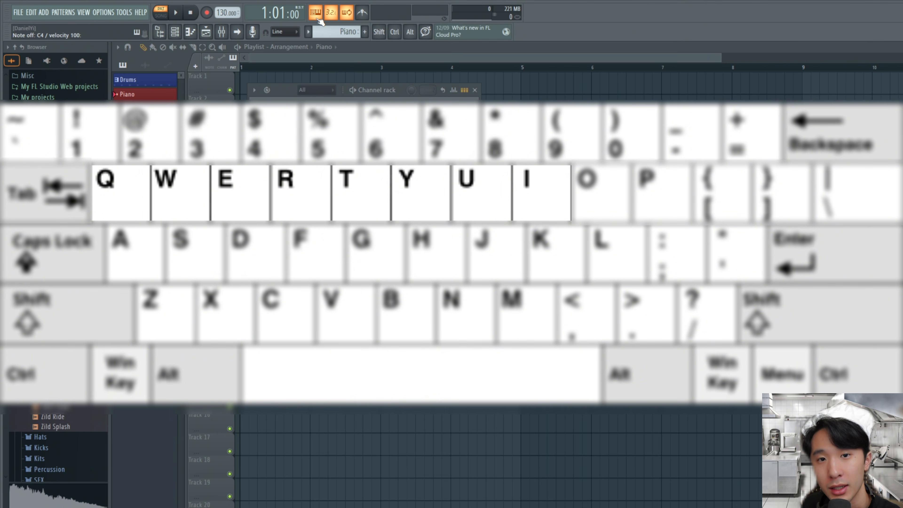
Play a one-octave C major scale up and down on FL Keys using the typing keyboard.
key(q)
key(w)
key(e)
key(r)
key(t)
key(y)
key(u)
key(i)
key(u)
key(y)
key(t)
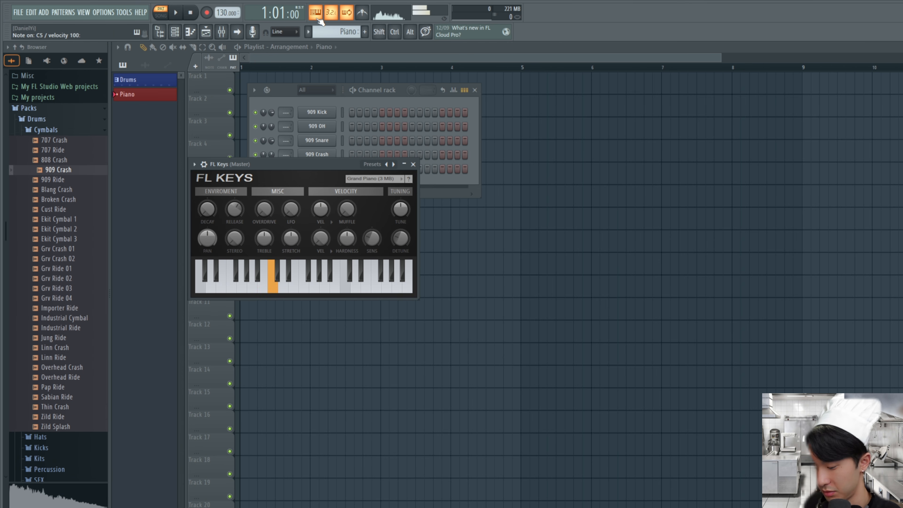
key(r)
key(e)
key(w)
key(q)
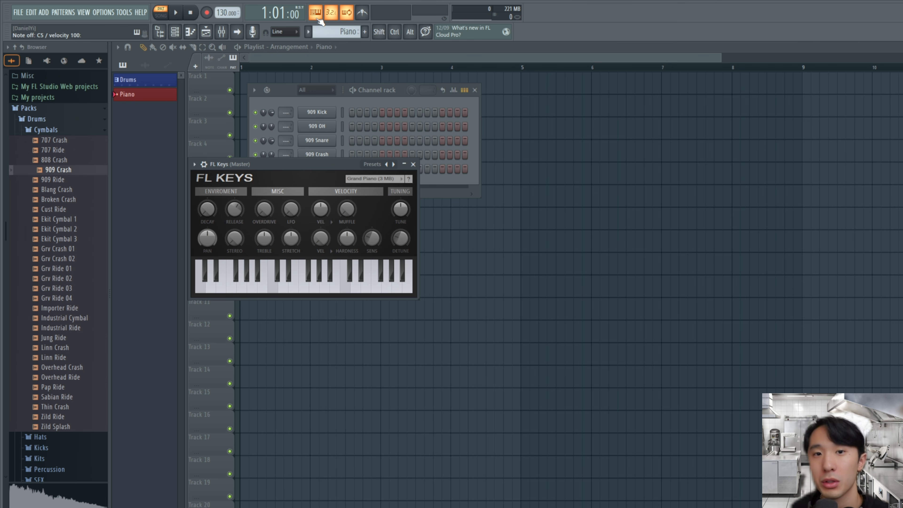
In the FL Keys piano roll, place C4, G4 and B4 as a chord at the start of bar 1 and play it back.
click(387, 96)
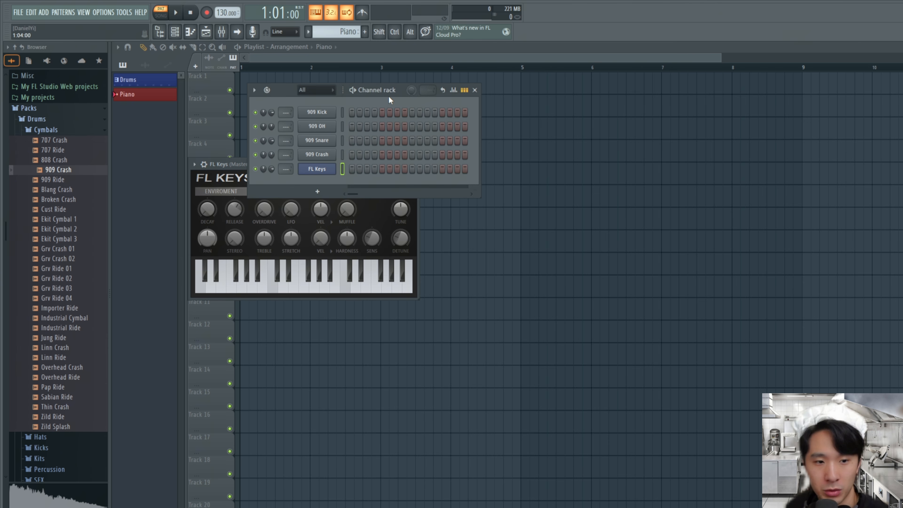
right_click(317, 170)
click(351, 168)
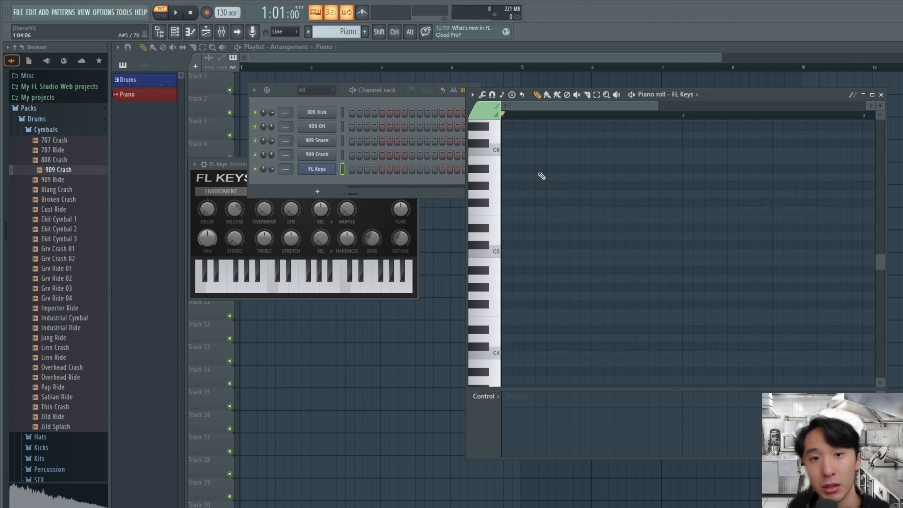
scroll(544, 241, down, 2)
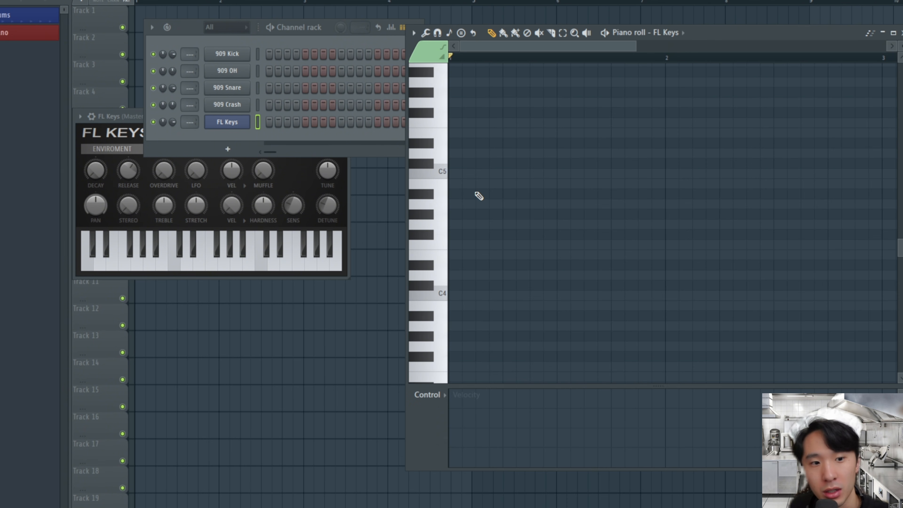
mouse_move(479, 195)
mouse_down()
mouse_move(471, 234)
mouse_move(435, 287)
mouse_move(439, 298)
mouse_up()
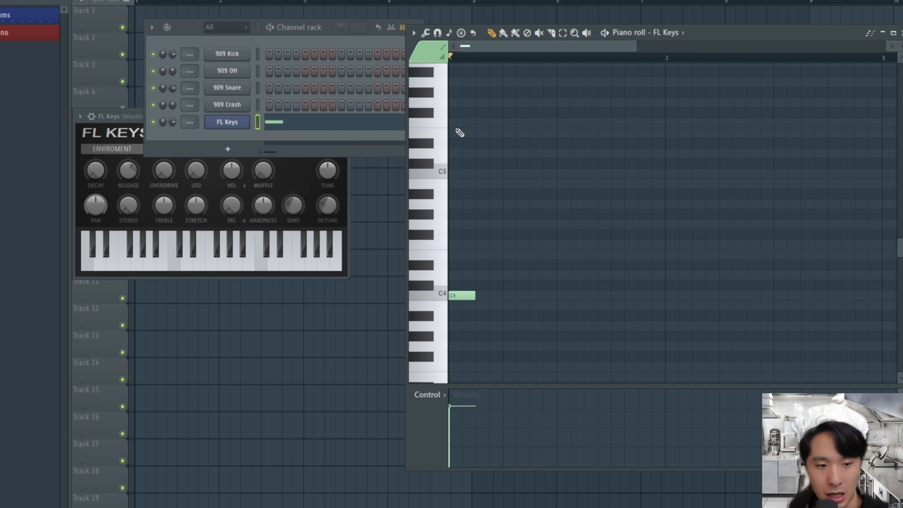
drag(460, 132, 461, 236)
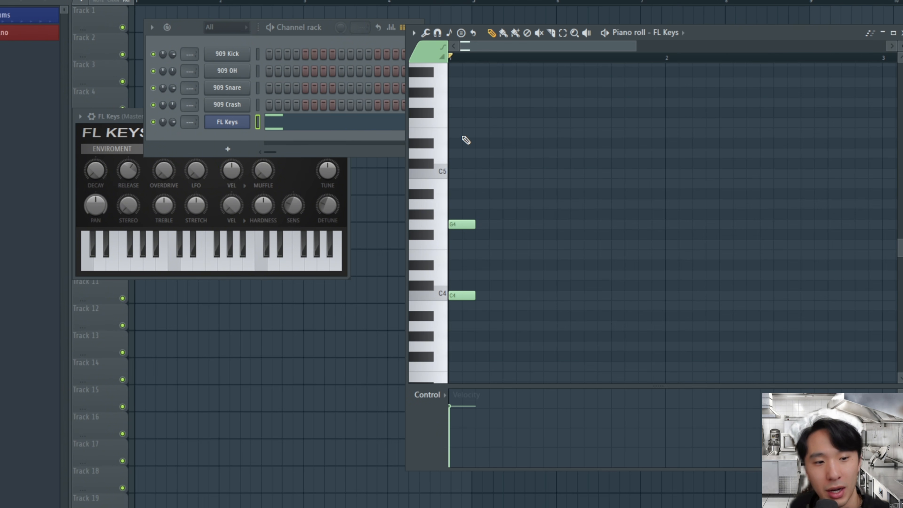
drag(460, 133, 450, 195)
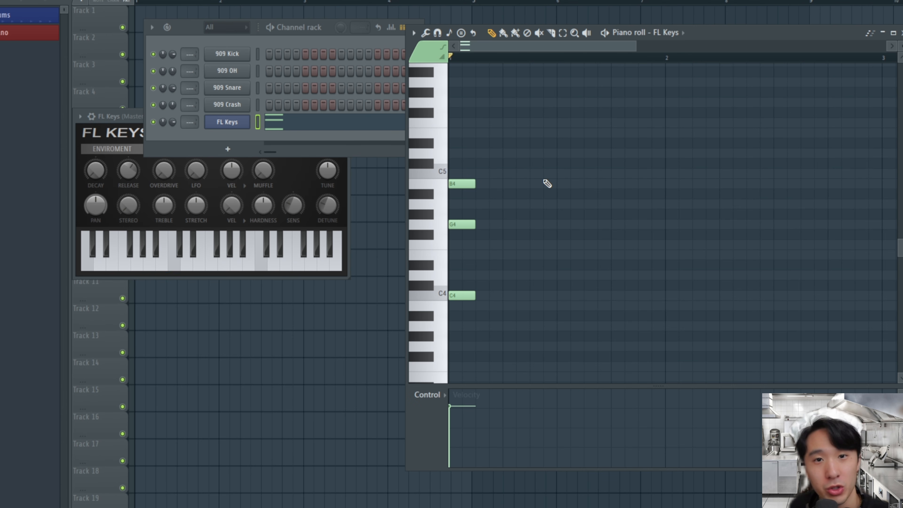
key(space)
key(space)
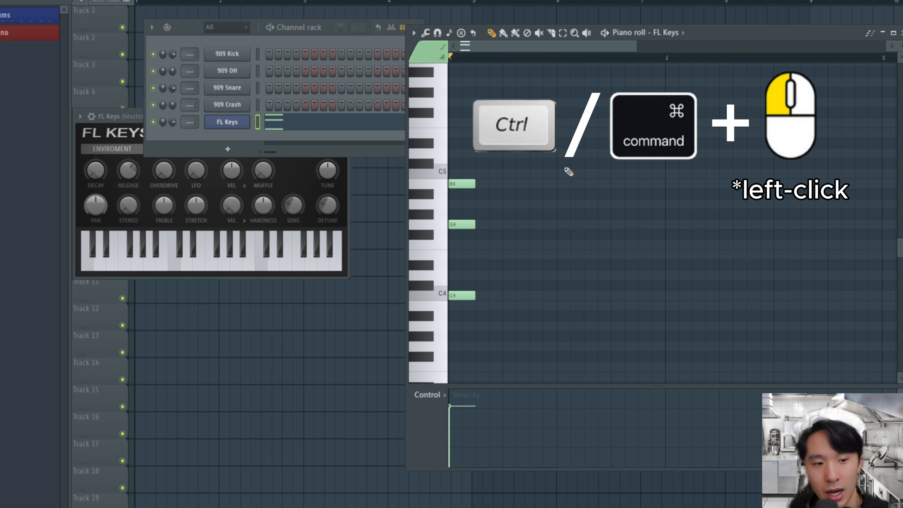
Select the three chord notes, stretch them to fill bar 1, play them back, and shorten them to two steps again.
drag(564, 159, 449, 319)
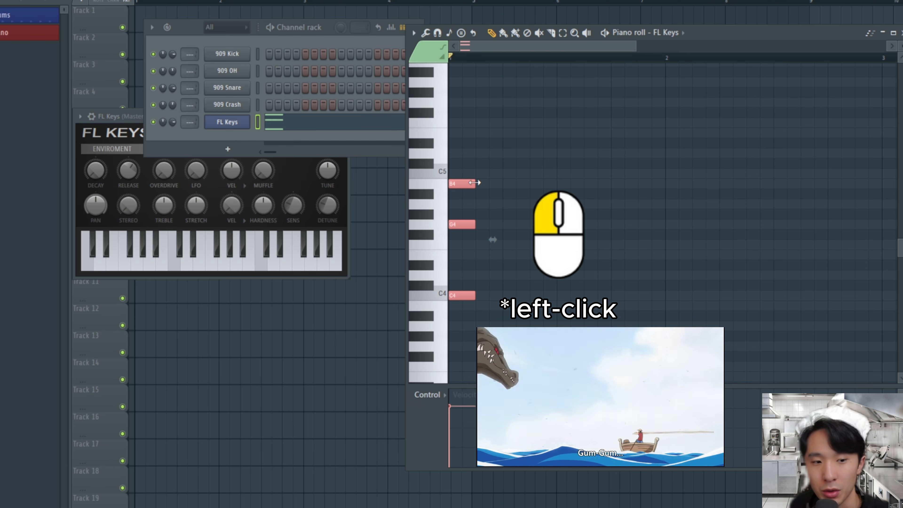
drag(474, 183, 671, 191)
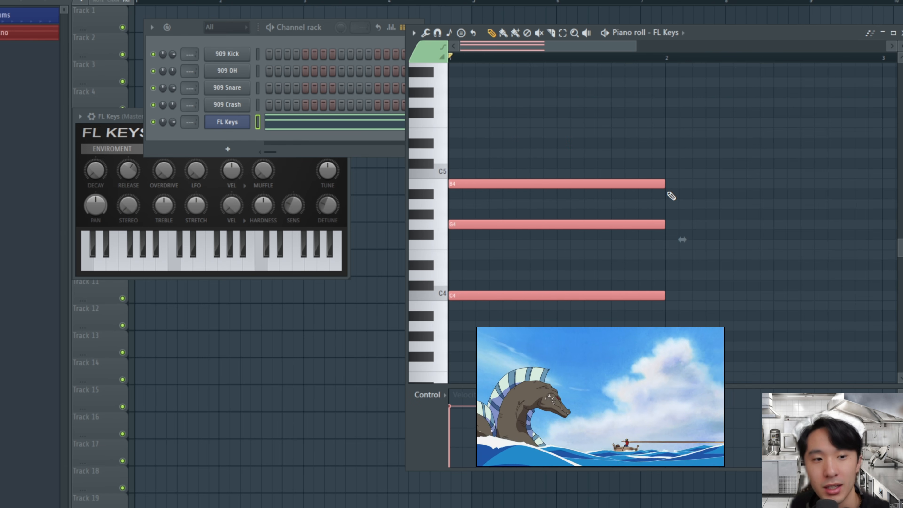
key(space)
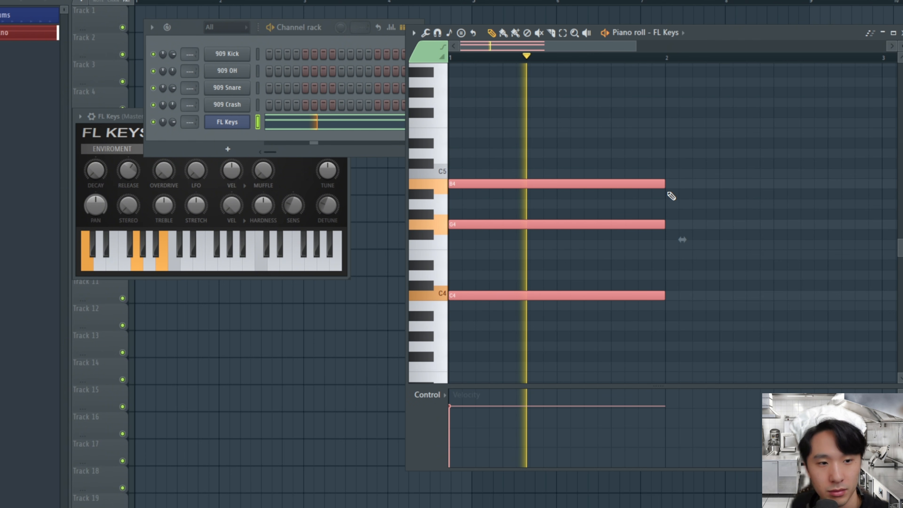
key(space)
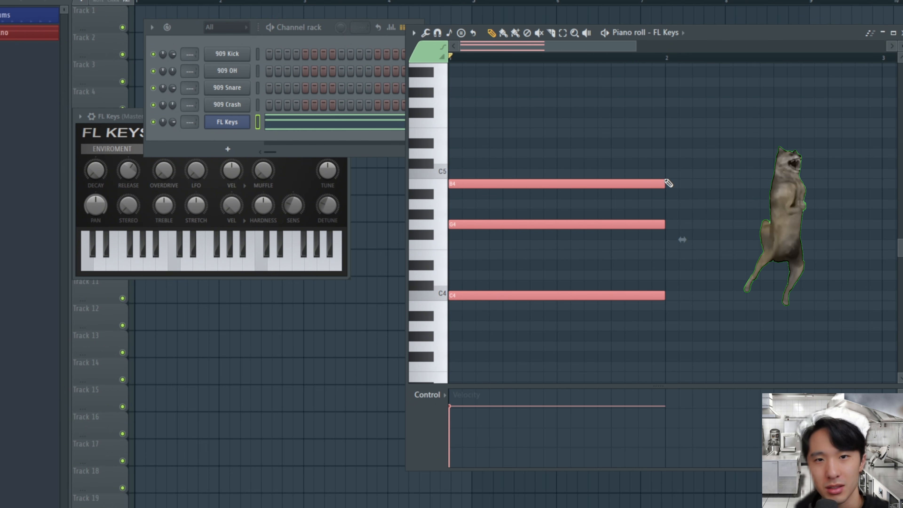
drag(667, 183, 477, 184)
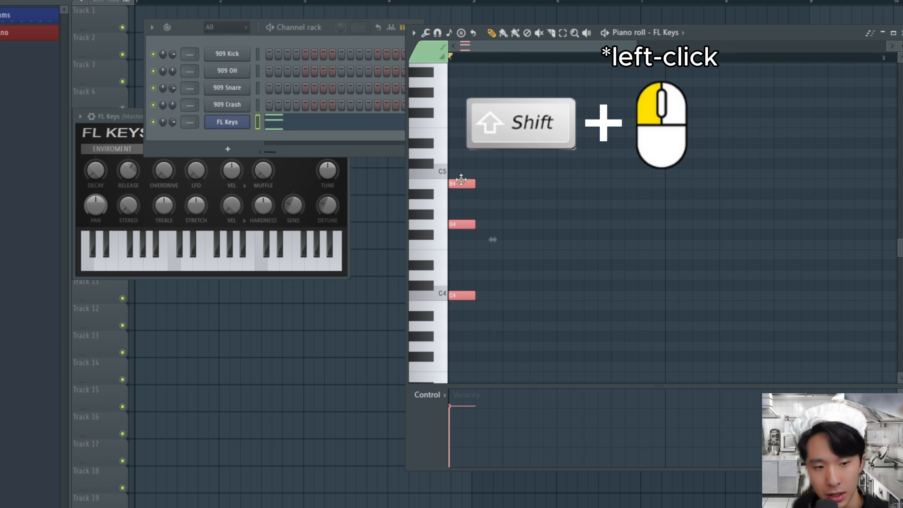
Duplicate the chord to steps 4 and 7, copy all three chords so the copies start at step 9, and play the pattern back.
drag(459, 184, 541, 184)
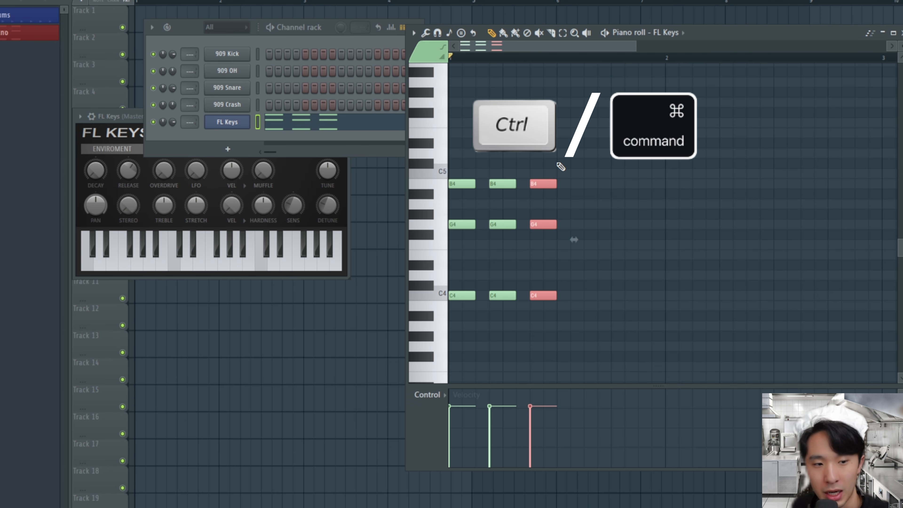
drag(557, 160, 450, 310)
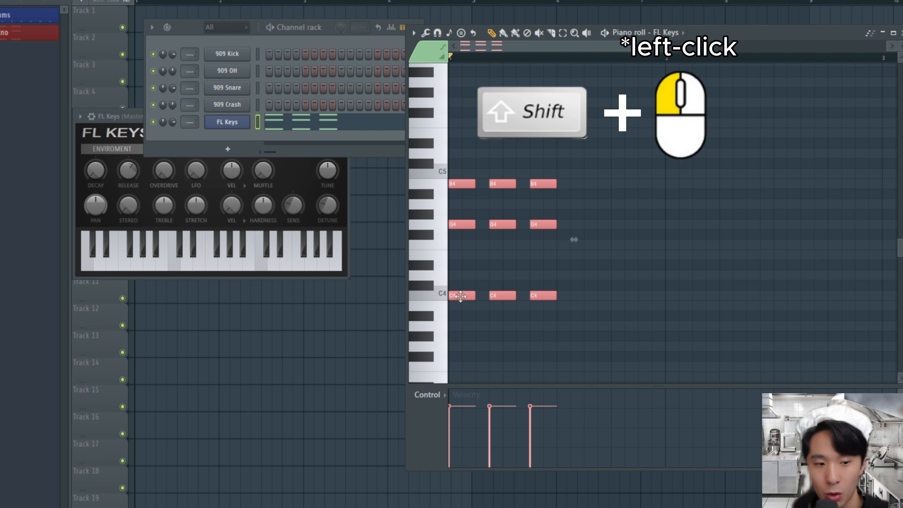
drag(460, 296, 568, 298)
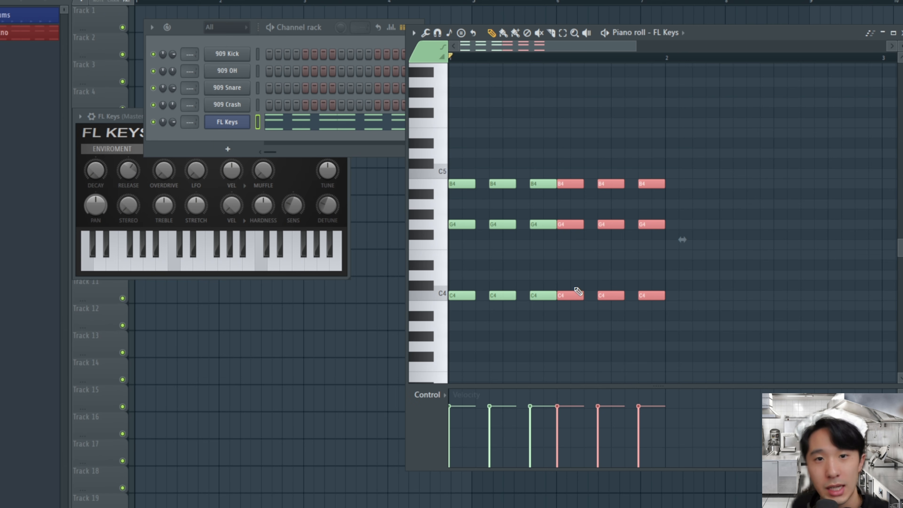
key(space)
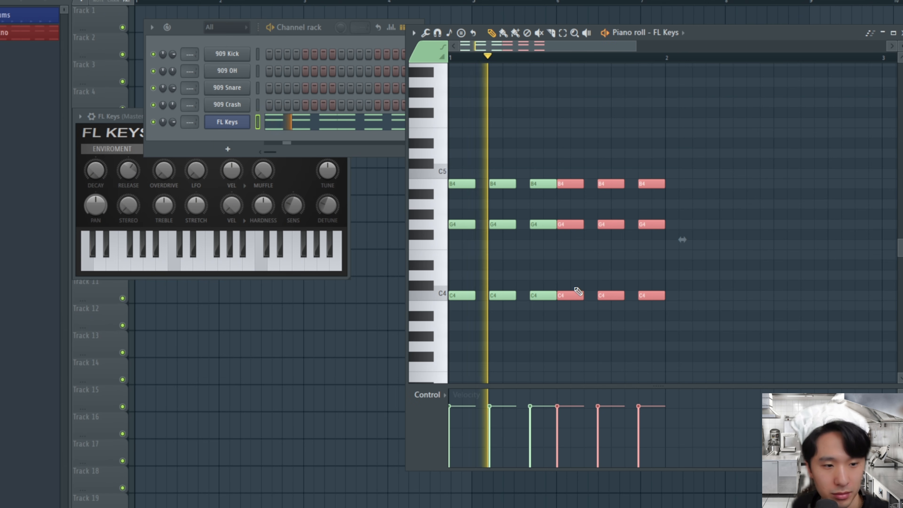
key(space)
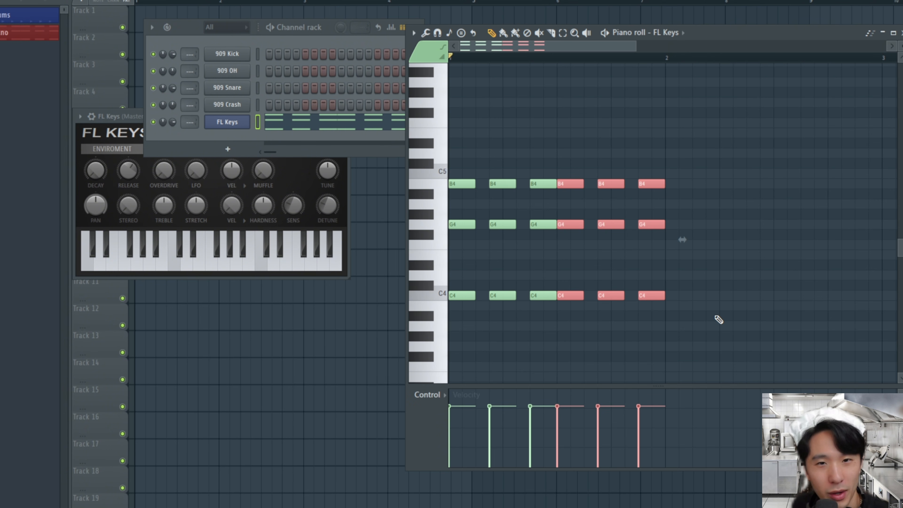
Duplicate the six bar 1 chords into bar 2, transpose the copies up to F4, C5 and E5, and deselect them.
mouse_move(712, 319)
mouse_down()
mouse_move(481, 184)
mouse_move(458, 184)
mouse_move(683, 182)
mouse_up()
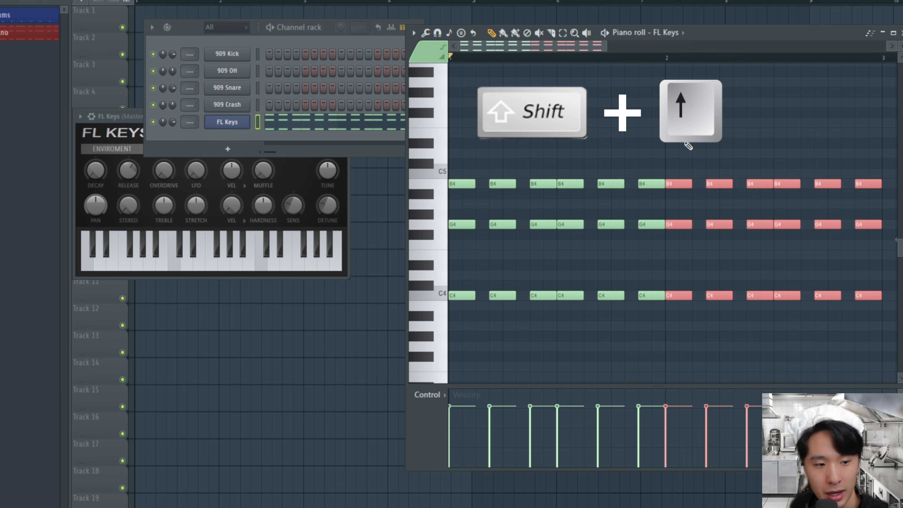
key(shift+Up)
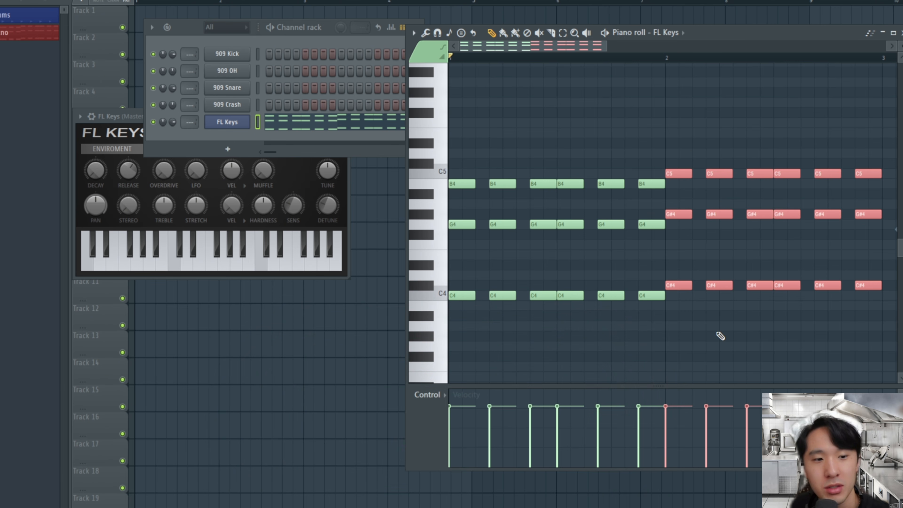
key(Up)
key(Up)
key(Up)
key(Up)
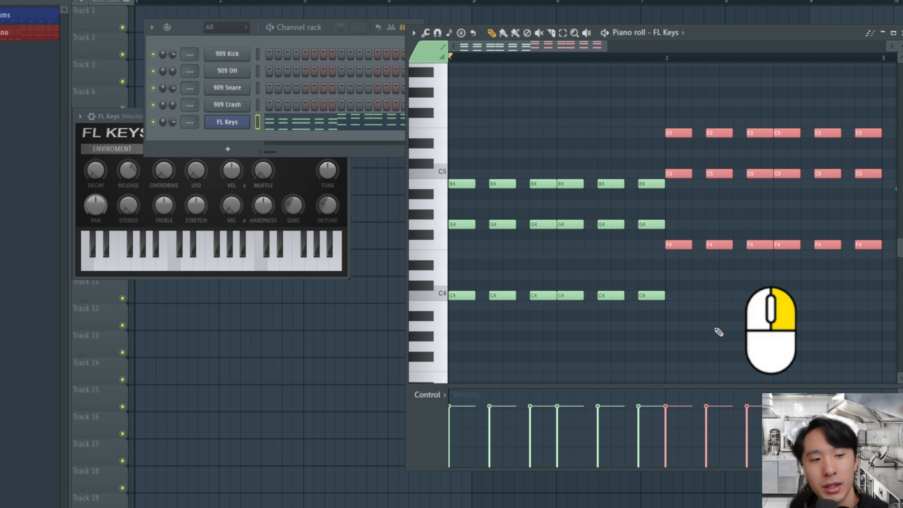
right_click(718, 332)
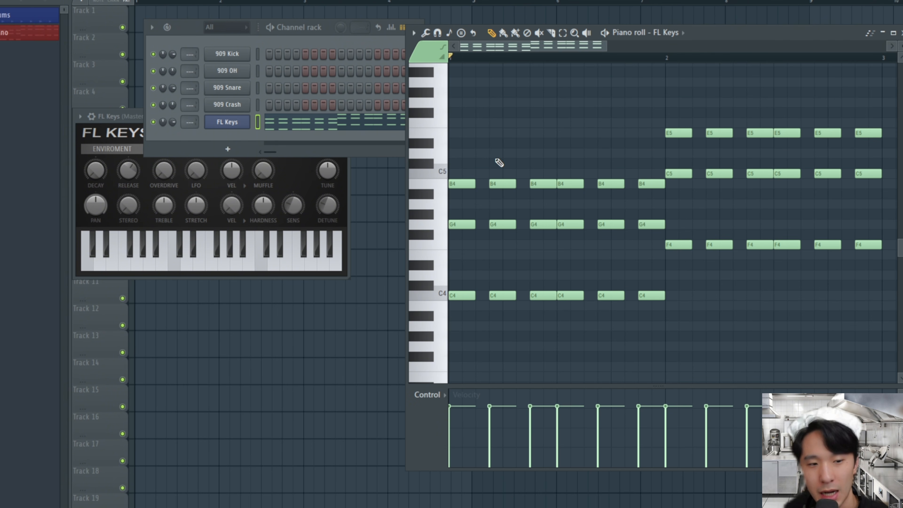
Lower the second chord's velocity in bar 1, raise its G4 and B4 again so only C4 is softer, and play the pattern.
drag(490, 412, 492, 434)
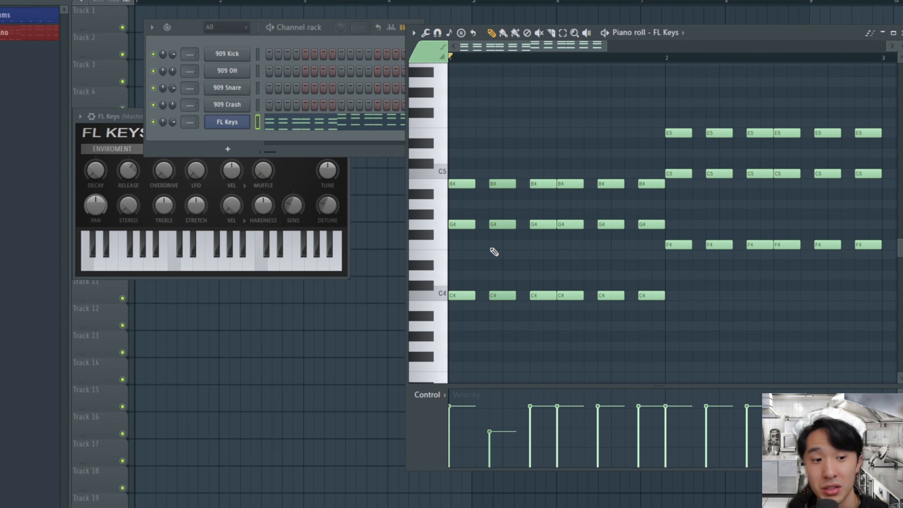
drag(492, 254, 514, 170)
drag(491, 430, 494, 408)
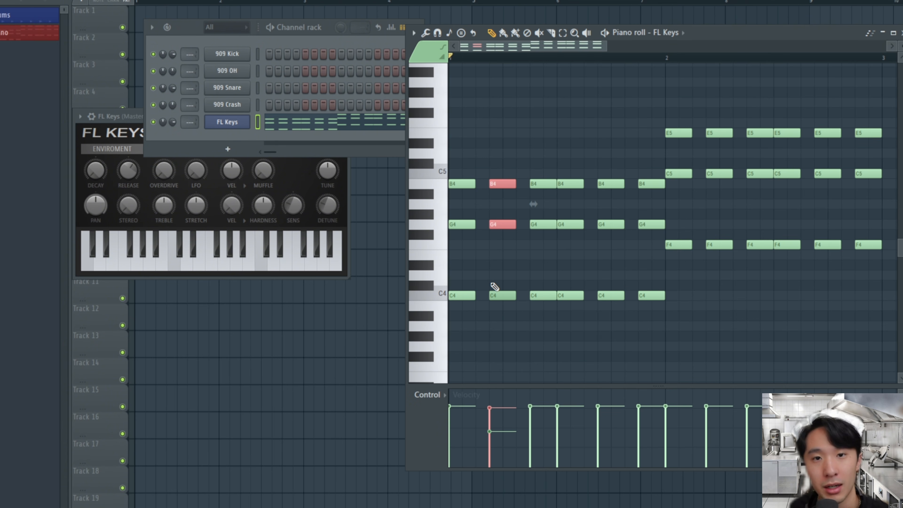
key(space)
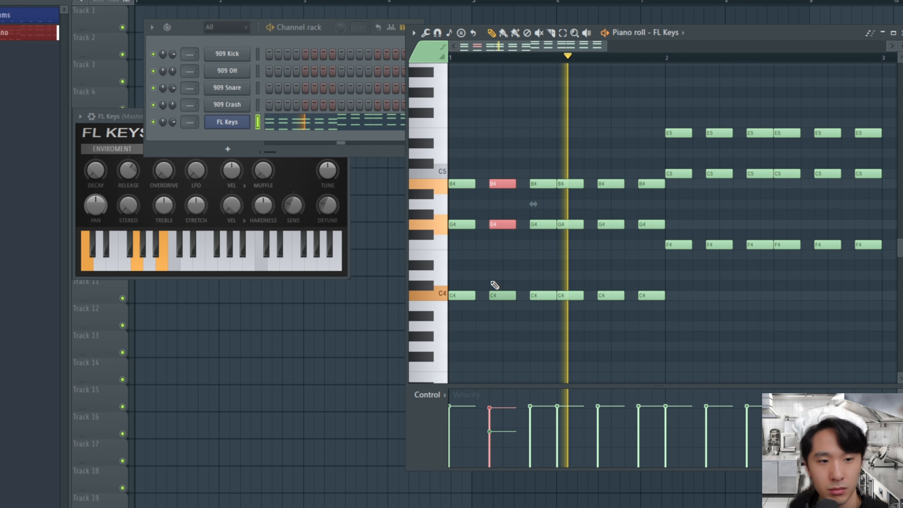
key(space)
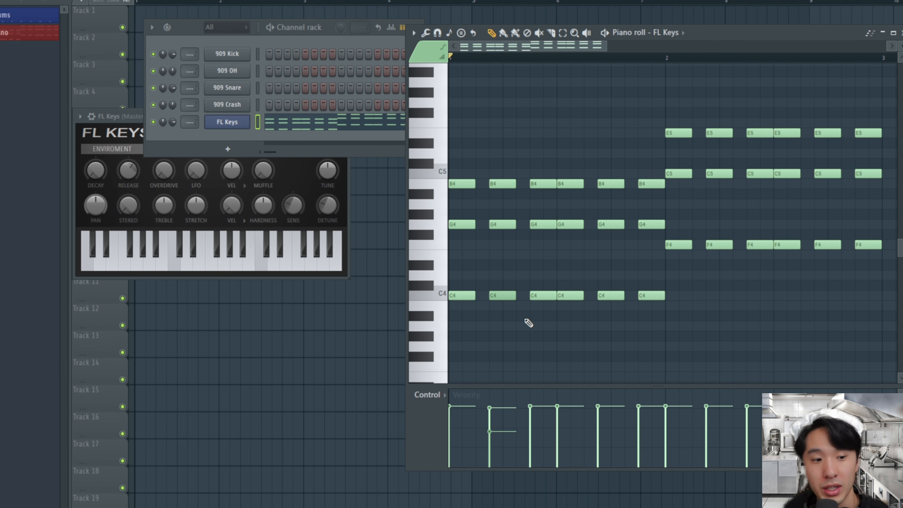
Replace the root notes of bar 1's fifth chord and bar 2's second and fifth chords with copies of the softer C4, moving bar 2's to F4.
right_click(610, 297)
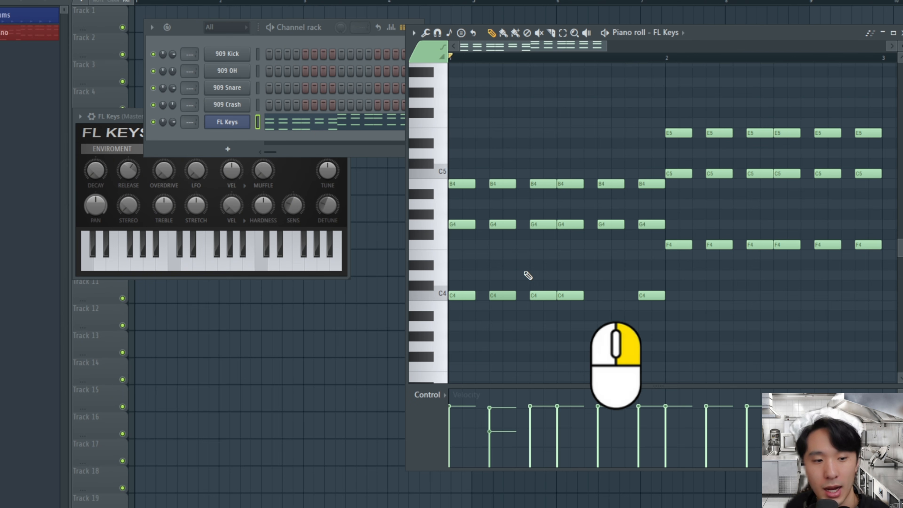
drag(502, 295, 609, 307)
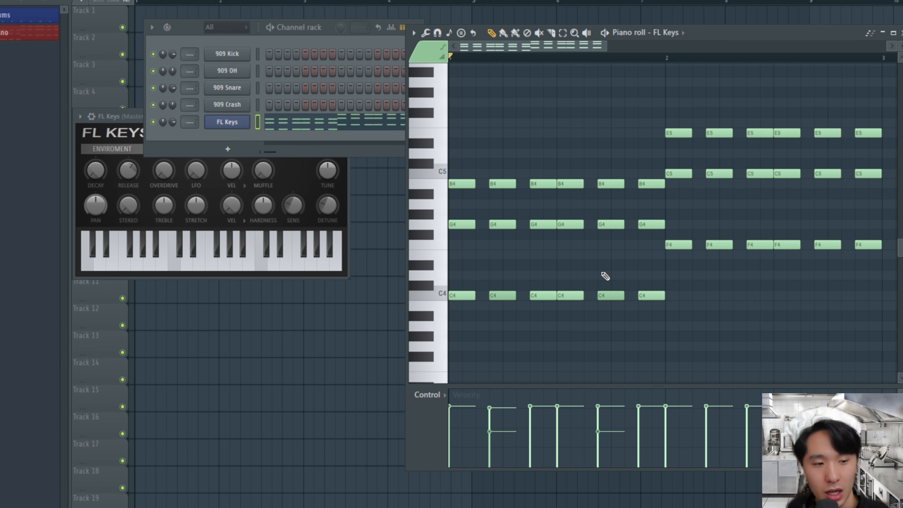
drag(704, 269, 722, 232)
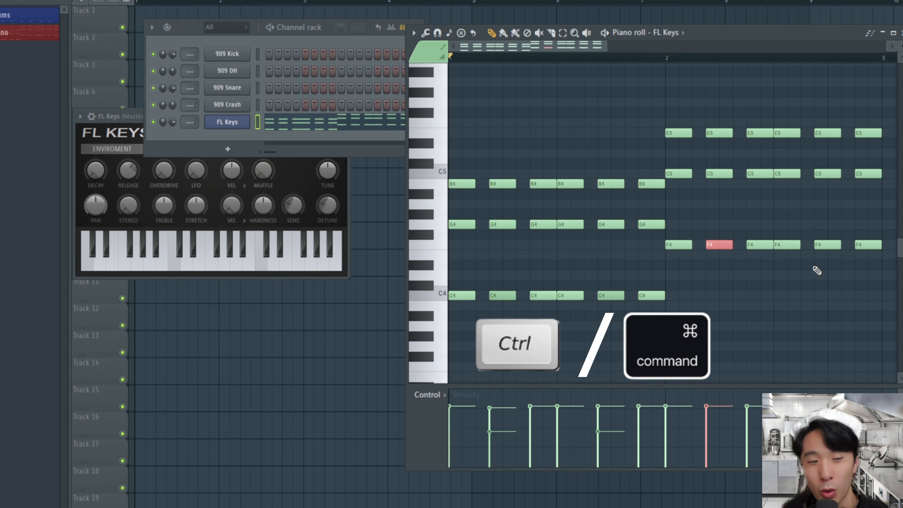
drag(817, 267, 840, 232)
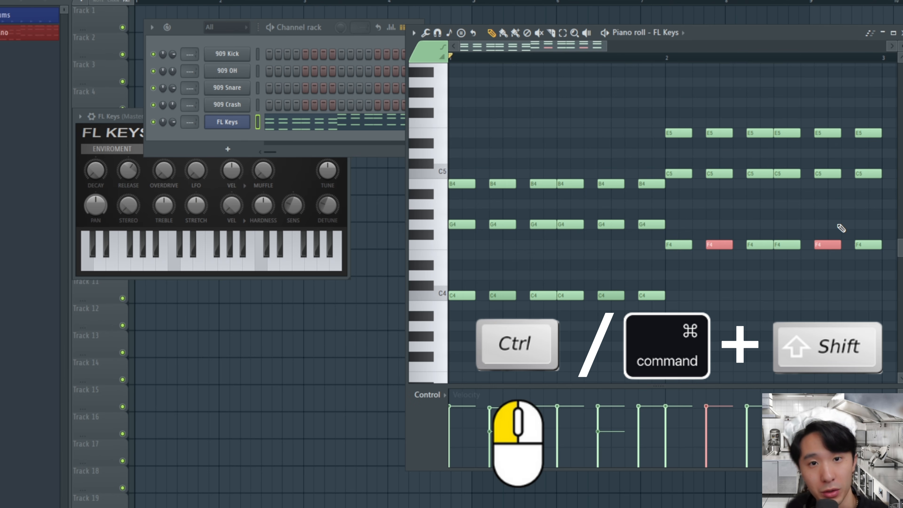
key(Delete)
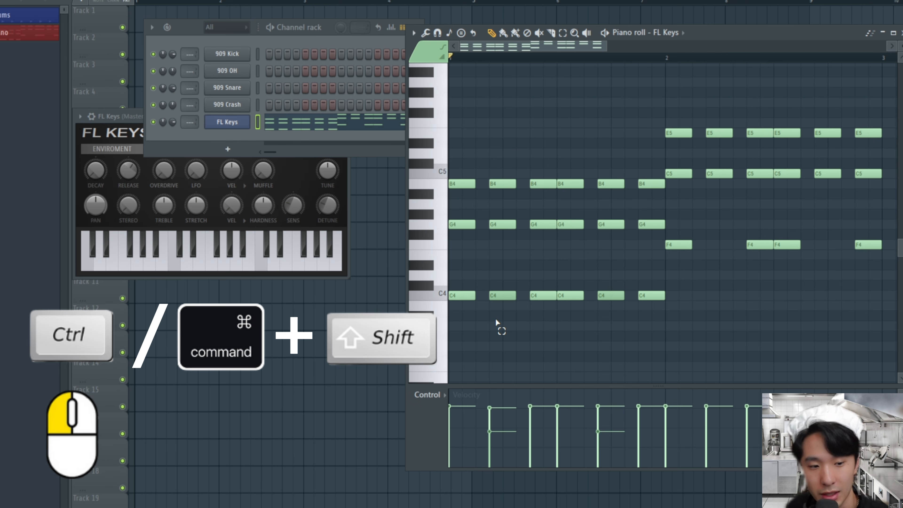
ctrl+shift+click(499, 294)
ctrl+shift+click(608, 295)
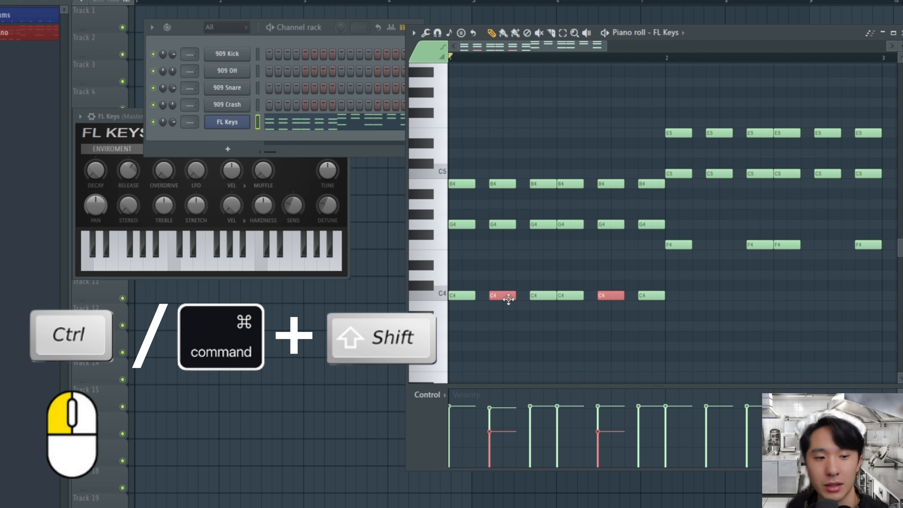
shift+drag(502, 296, 713, 317)
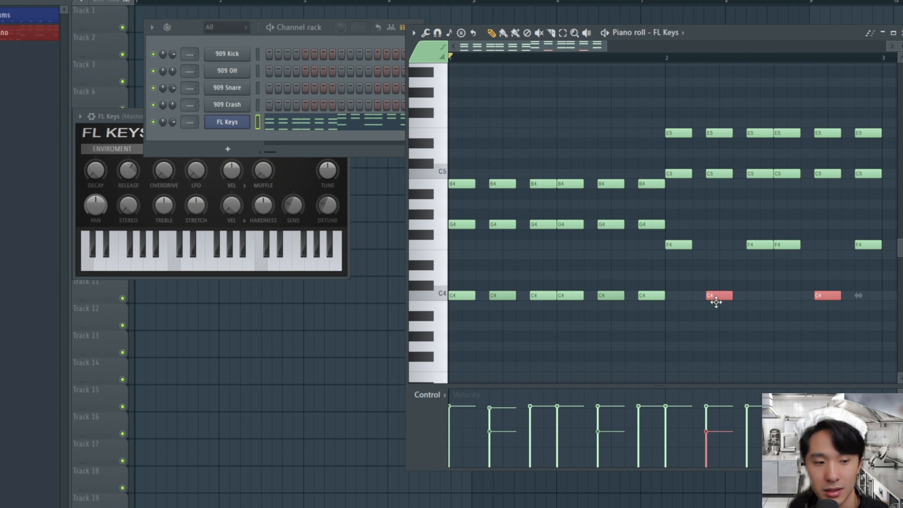
drag(716, 290, 716, 238)
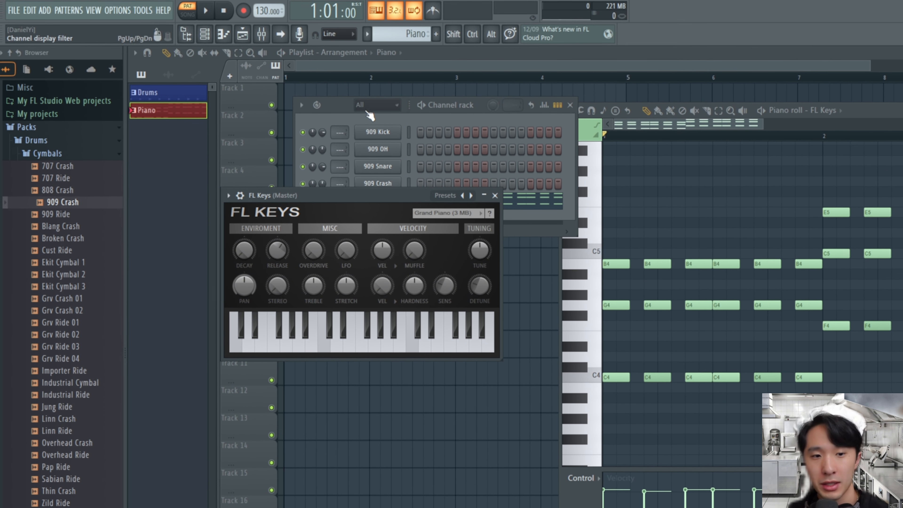
Open the 909 Crash channel's sampler settings from the channel rack and close them again.
click(339, 107)
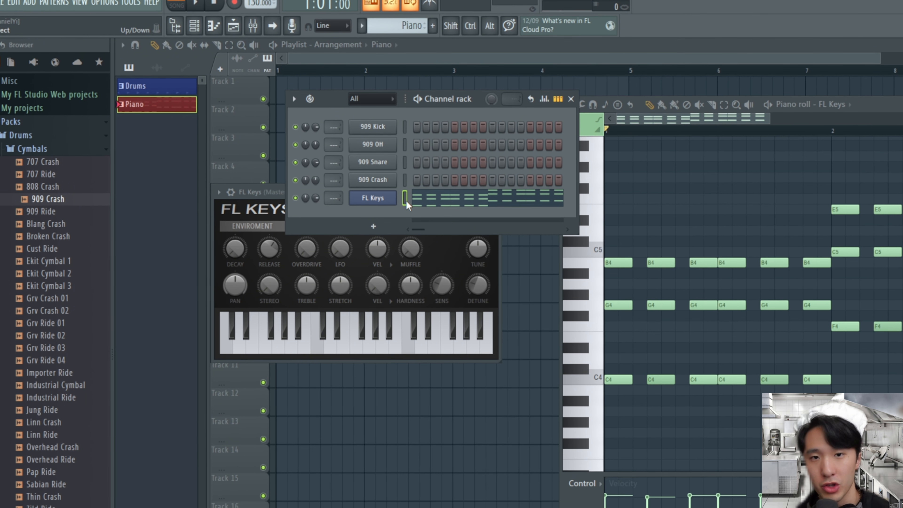
click(391, 178)
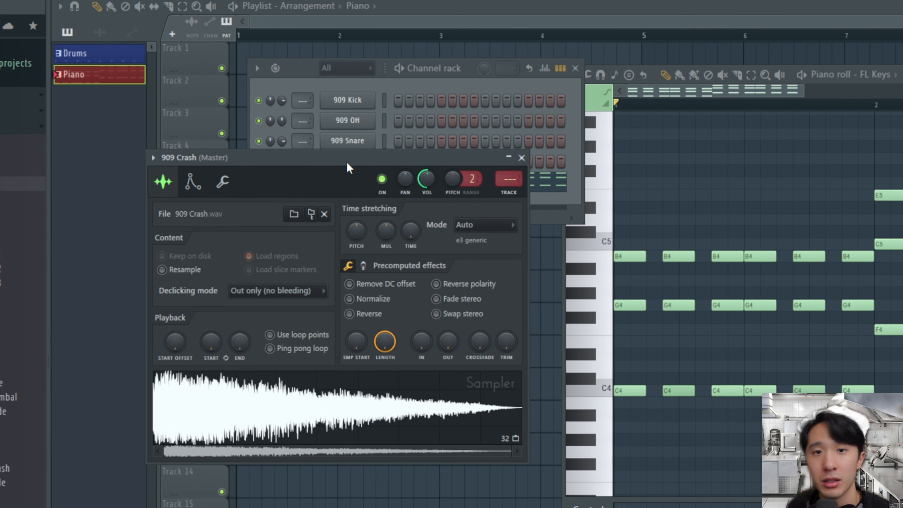
click(521, 156)
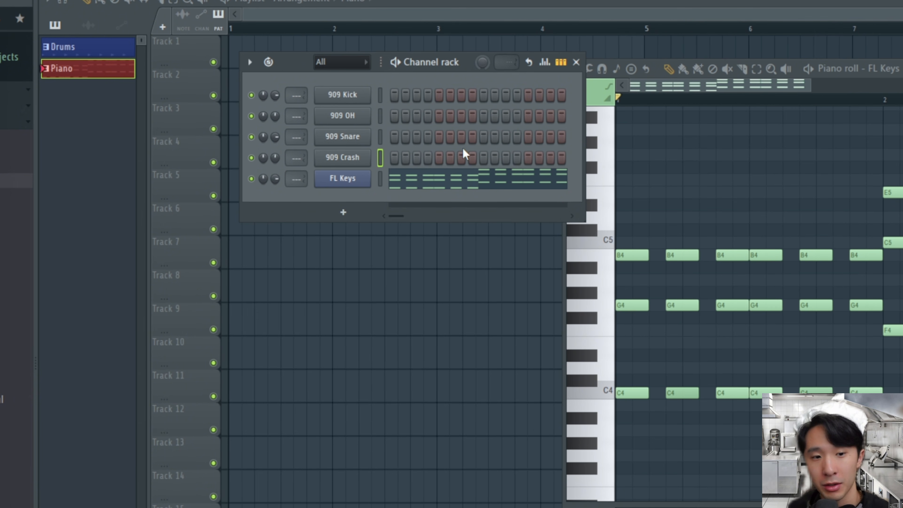
Open FL Keys and, while the pattern plays, raise Decay, Overdrive, Treble and Muffle and adjust Stretch and Detune.
click(356, 178)
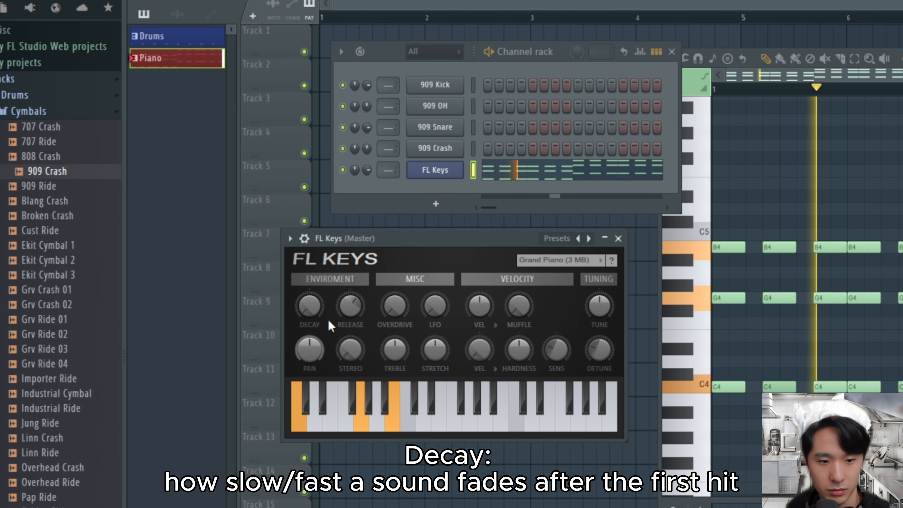
drag(309, 306, 309, 276)
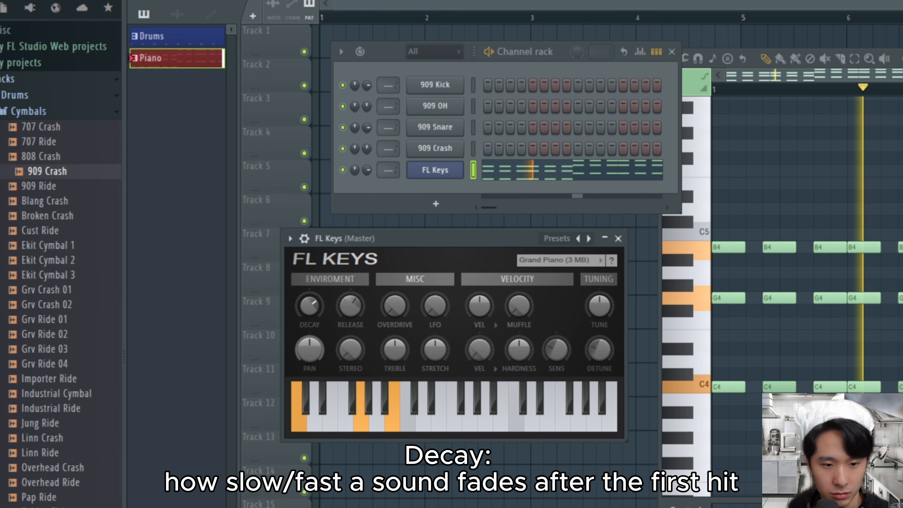
drag(404, 350, 395, 297)
mouse_move(532, 318)
mouse_down()
mouse_move(532, 327)
mouse_move(524, 304)
mouse_up()
drag(435, 348, 434, 359)
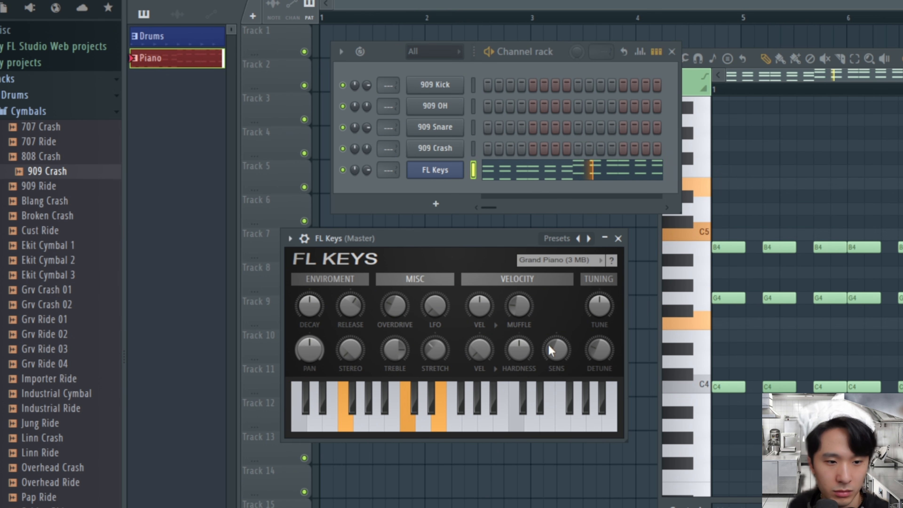
drag(601, 340, 602, 343)
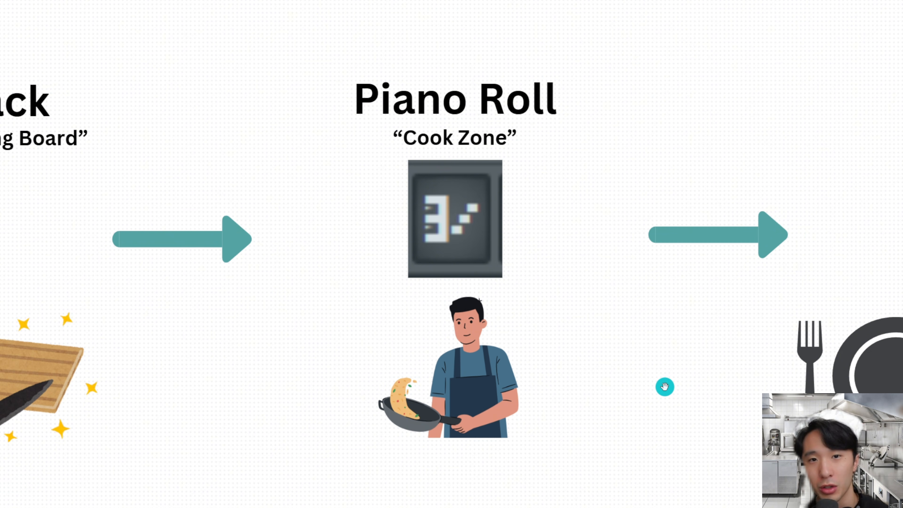
drag(665, 385, 152, 378)
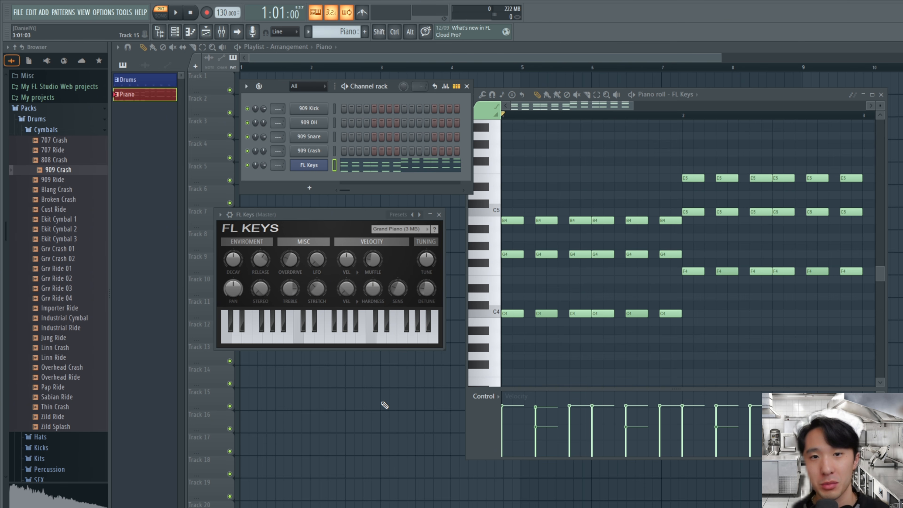
Place two Piano pattern clips back to back on playlist Track 1, starting at bars 1 and 3.
right_click(382, 402)
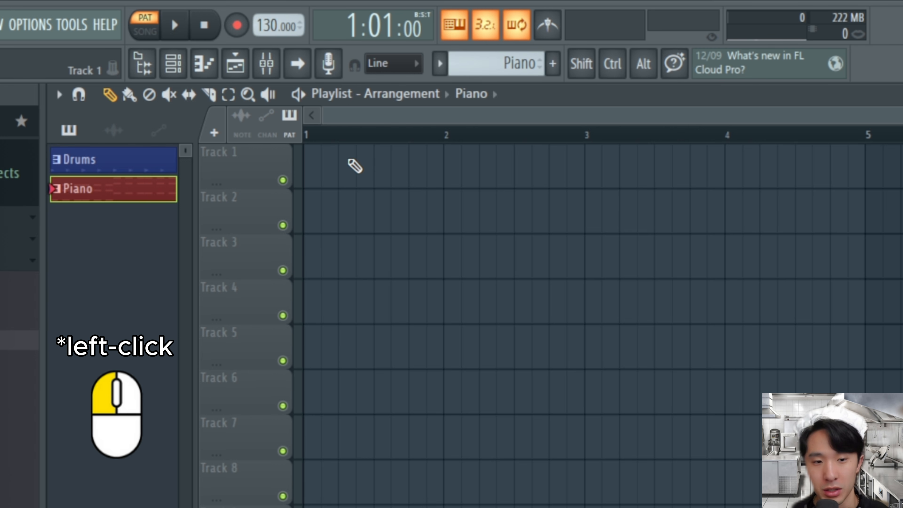
click(351, 164)
drag(347, 158, 295, 159)
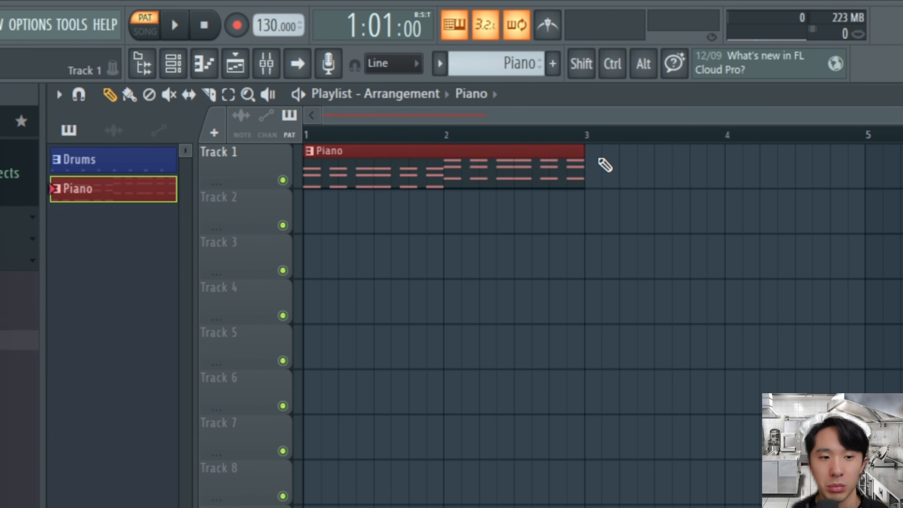
click(777, 161)
drag(777, 161, 587, 176)
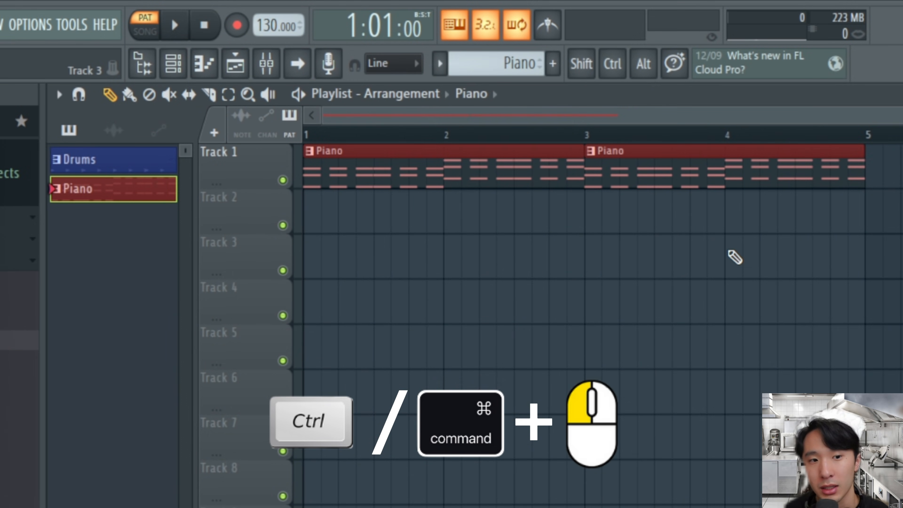
Select both Piano clips on Track 1 and duplicate them so the copies start at bars 5 and 7.
key(ctrl)
ctrl+drag(729, 279, 514, 143)
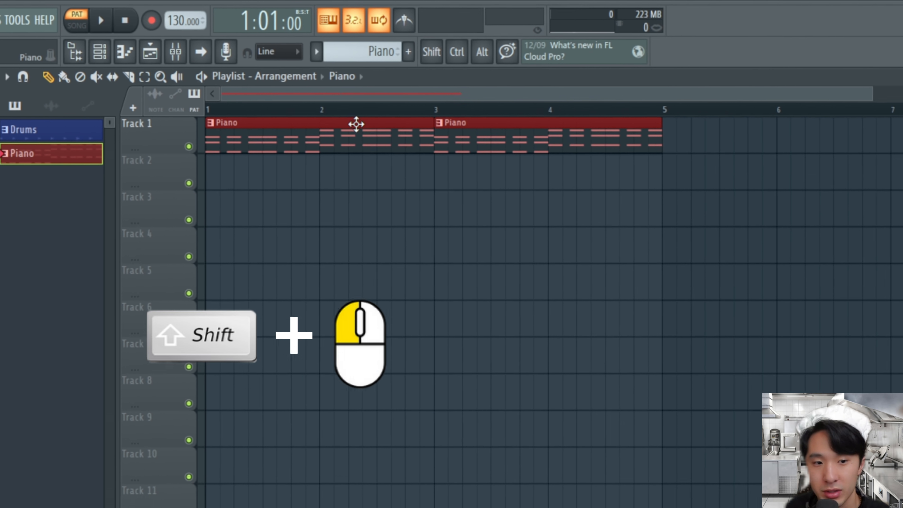
shift+drag(347, 142, 676, 148)
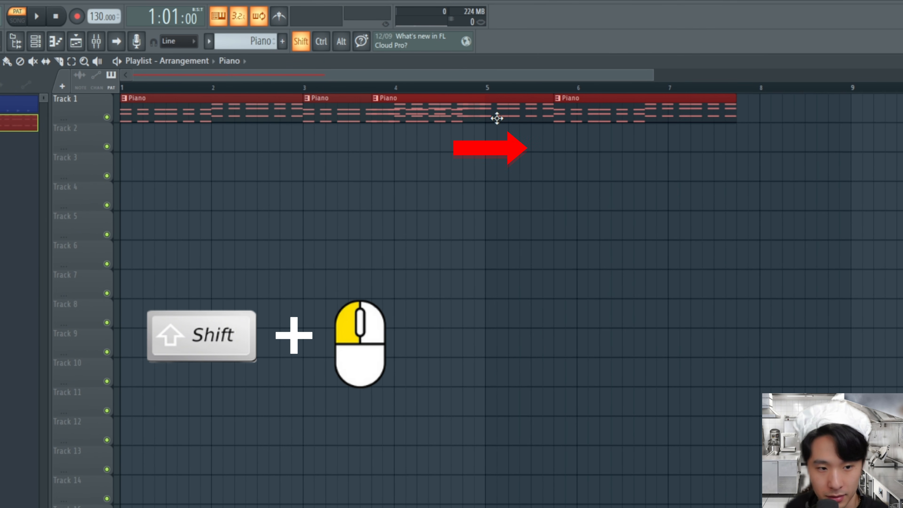
shift+drag(497, 118, 593, 133)
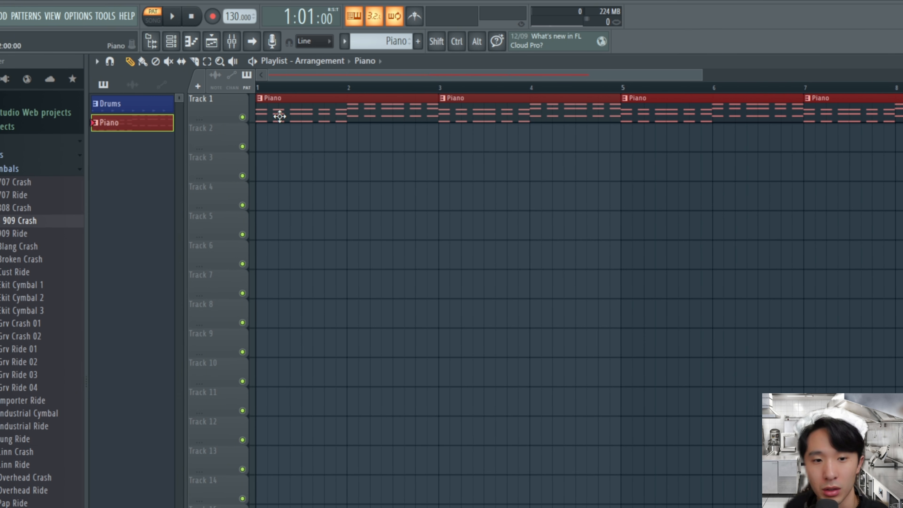
Switch the active pattern between Drums and Piano, ending with Drums selected for placing in the playlist.
click(205, 109)
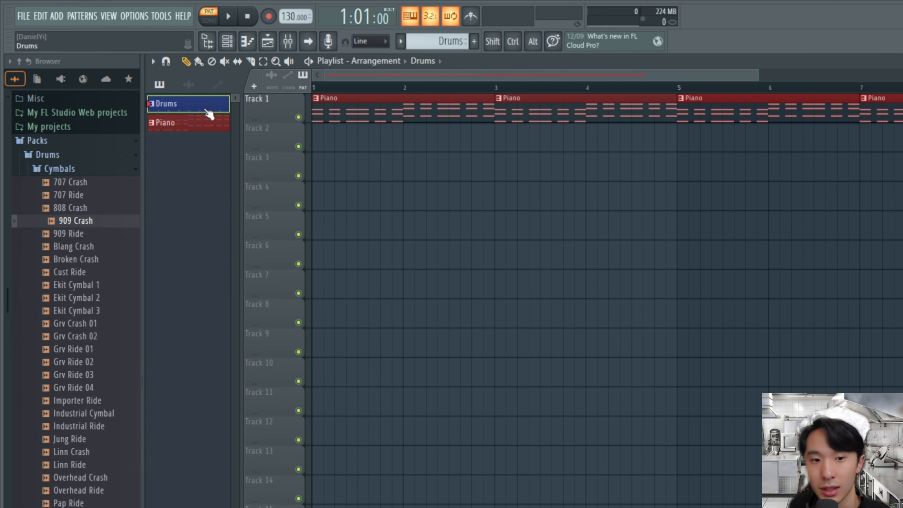
click(208, 128)
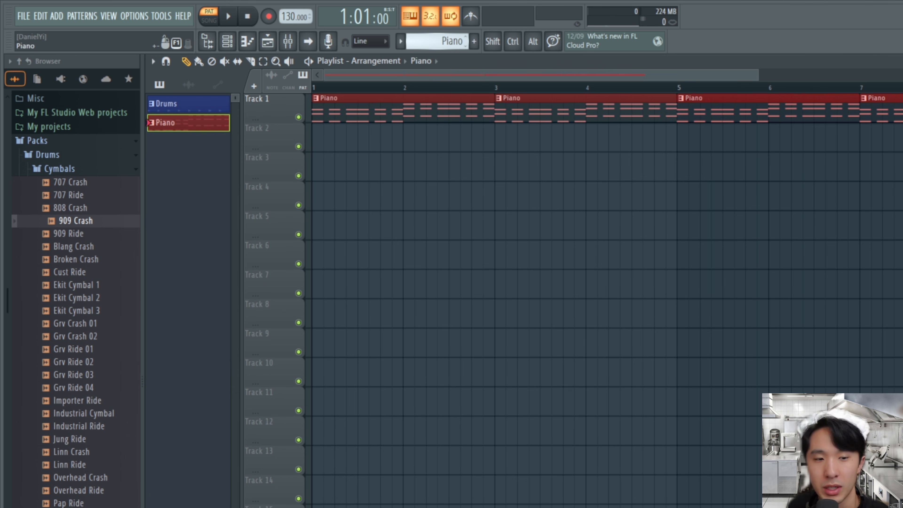
click(457, 44)
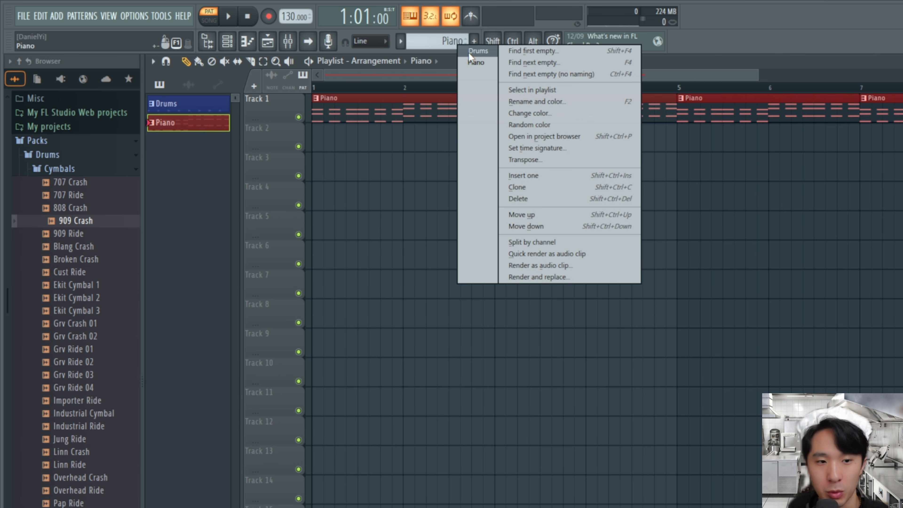
click(466, 63)
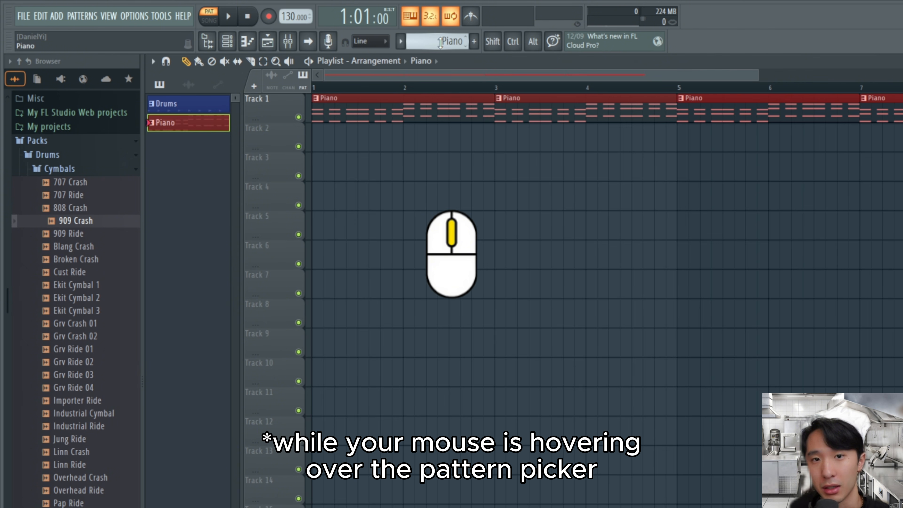
scroll(440, 42, up, 1)
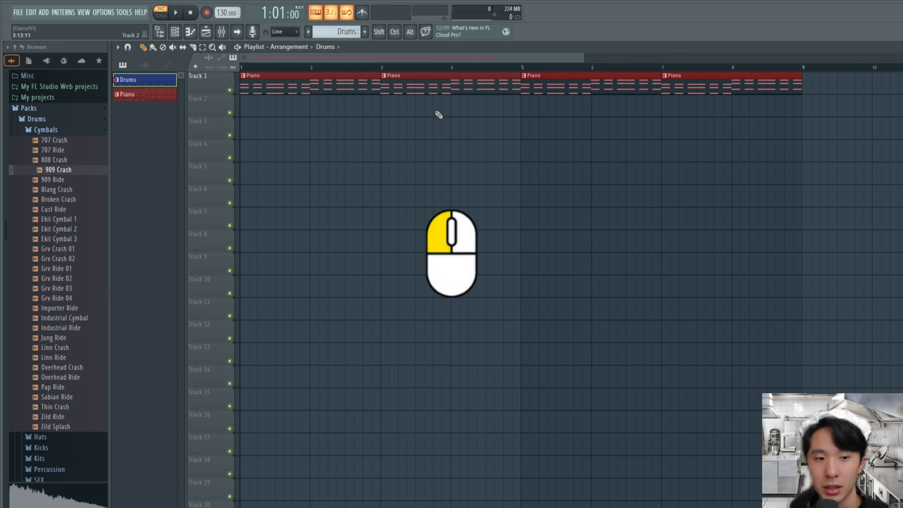
Place a Drums clip on playlist Track 2 at bar 5 and duplicate it back to back to fill bars 5 through 8.
drag(439, 115, 537, 116)
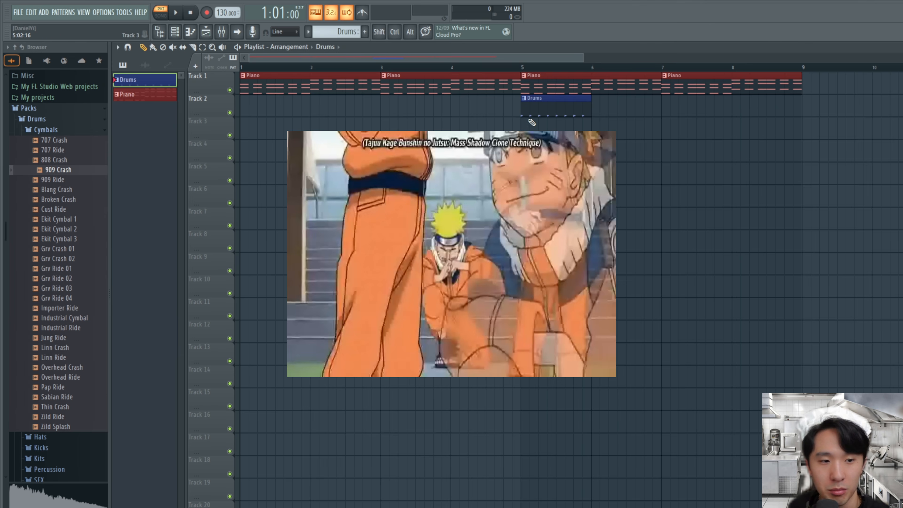
drag(527, 124, 580, 109)
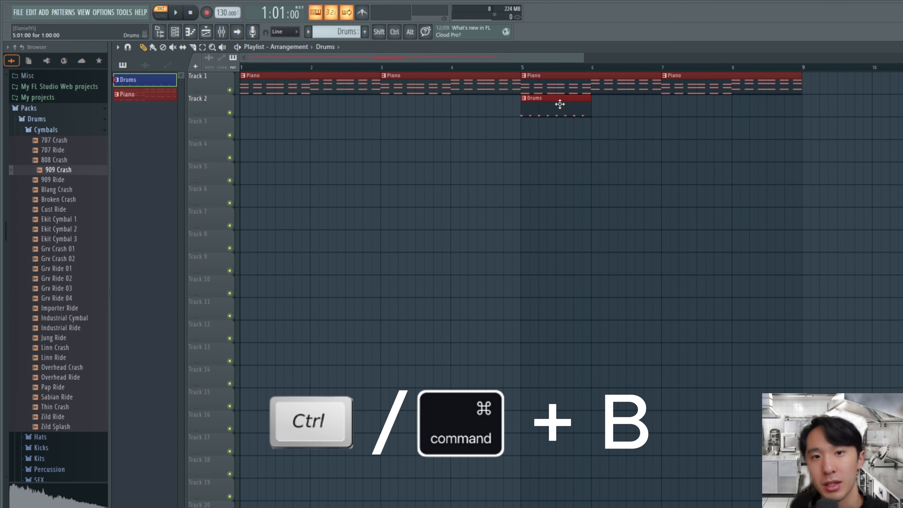
key(ctrl+b)
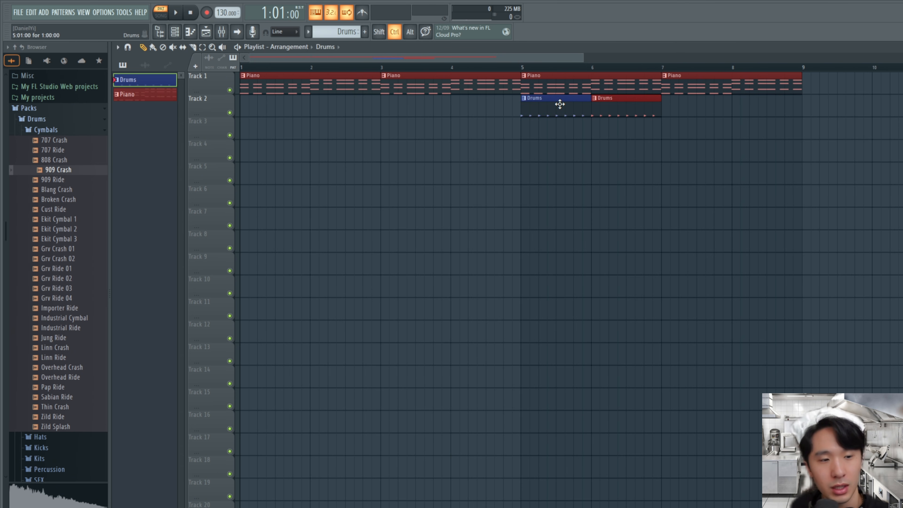
key(ctrl+b)
key(ctrl+b)
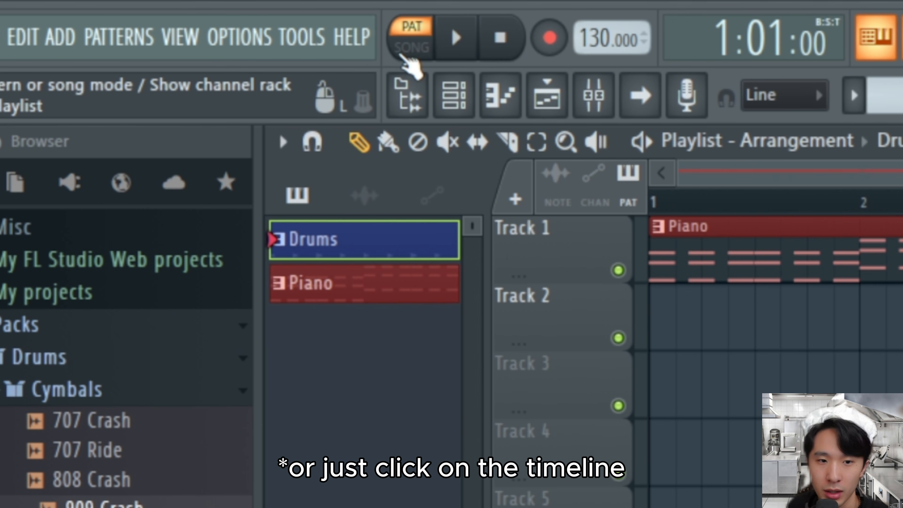
Switch playback to song mode and play the arrangement from bar 1 to hear the Piano and Drums clips together.
click(410, 57)
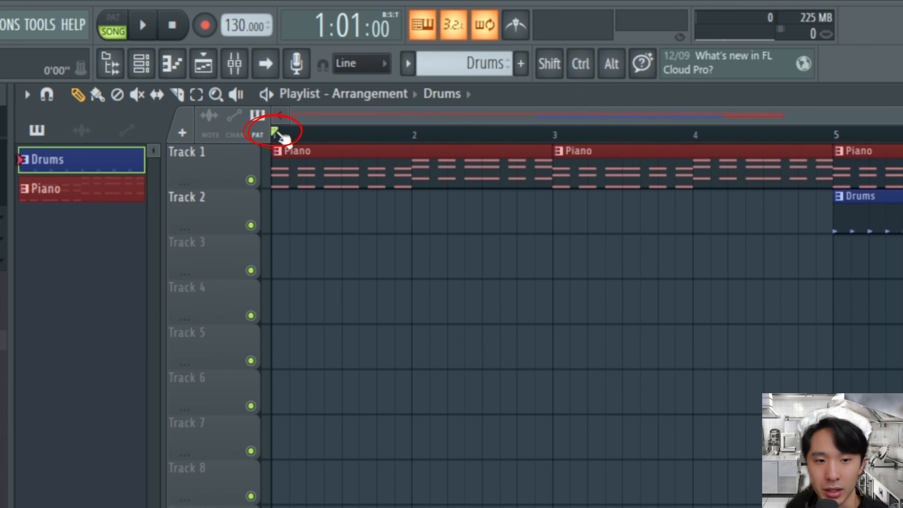
mouse_move(281, 135)
mouse_down()
mouse_move(614, 154)
mouse_move(839, 144)
mouse_up()
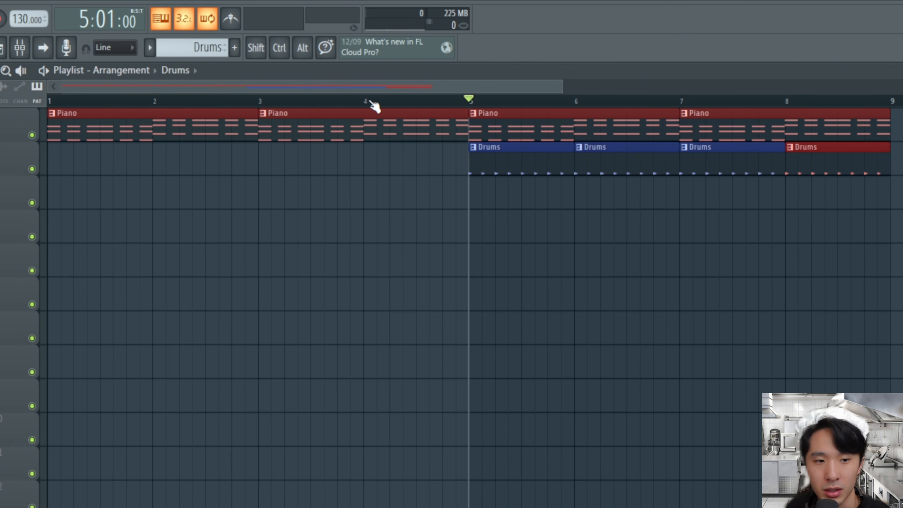
drag(372, 106, 48, 106)
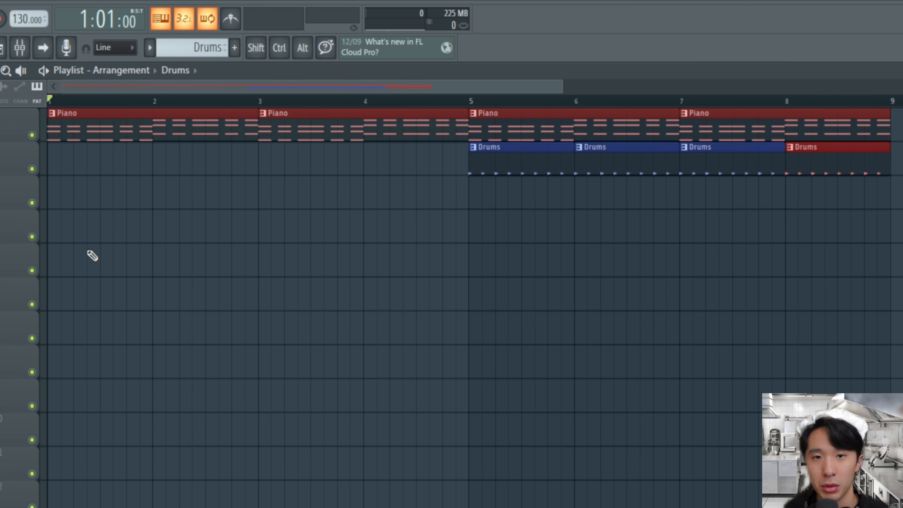
key(space)
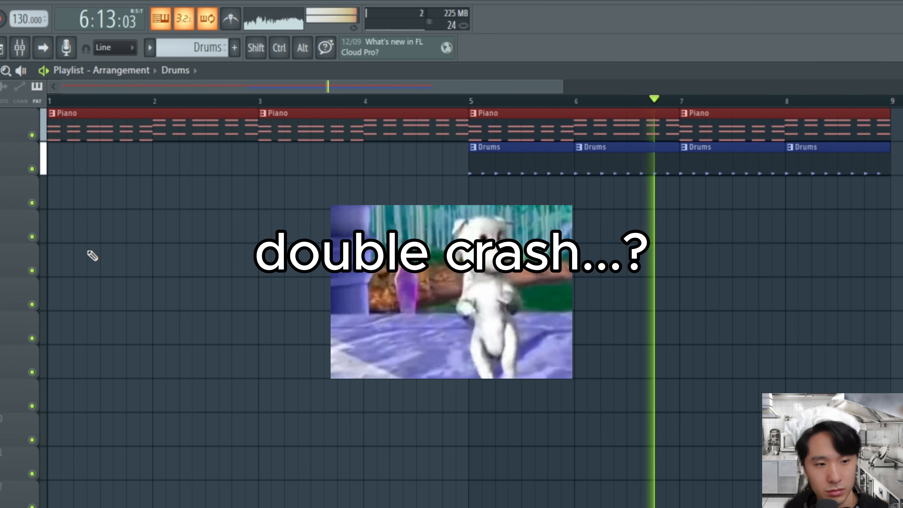
key(space)
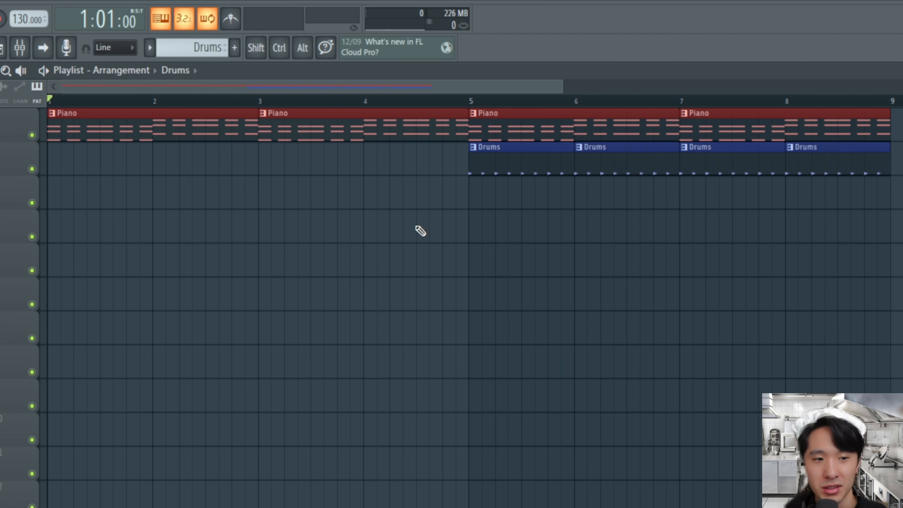
Select all four Drums clips on Track 2 and merge them into a single pattern clip.
key(ctrl)
drag(416, 228, 889, 154)
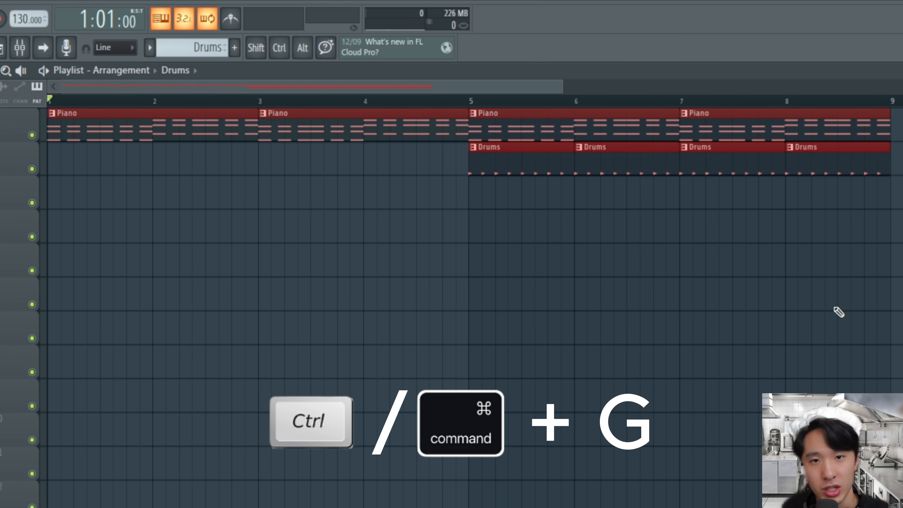
key(ctrl+g)
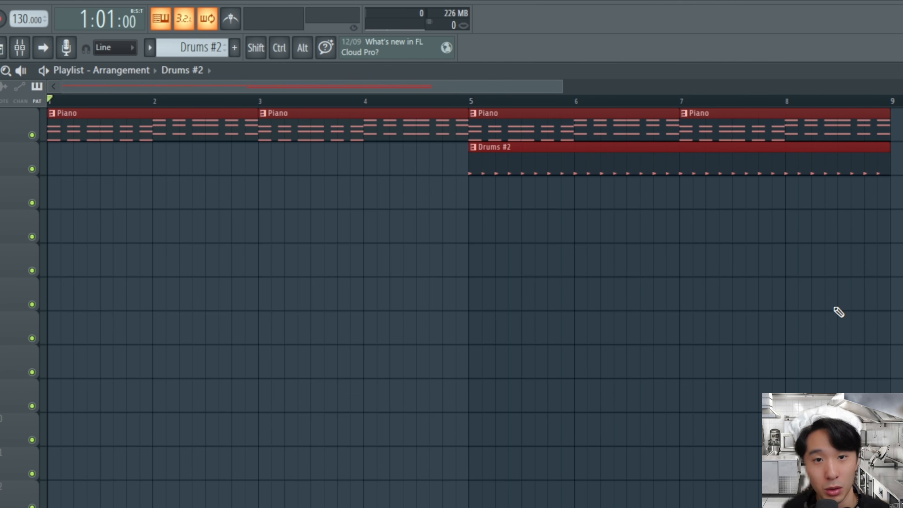
click(757, 300)
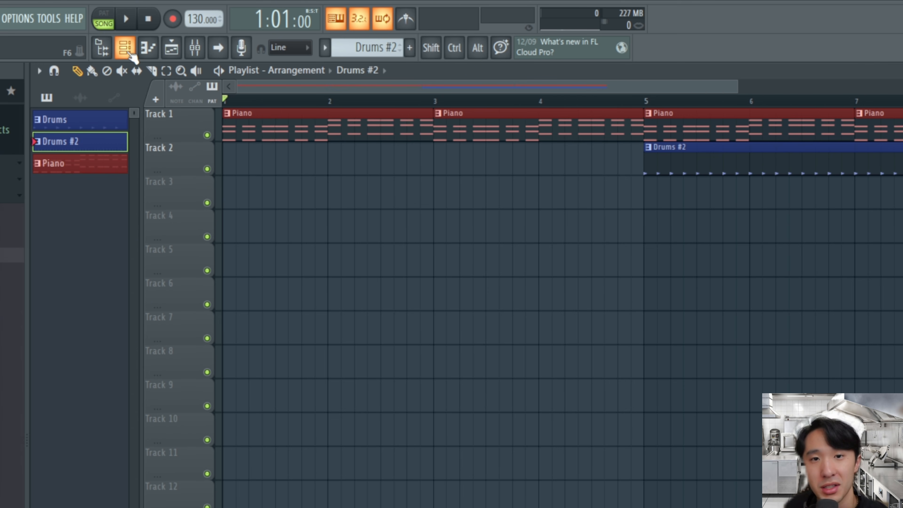
Widen the channel rack to show all steps of Drums #2 and remove every 909 Crash hit except the first.
key(F6)
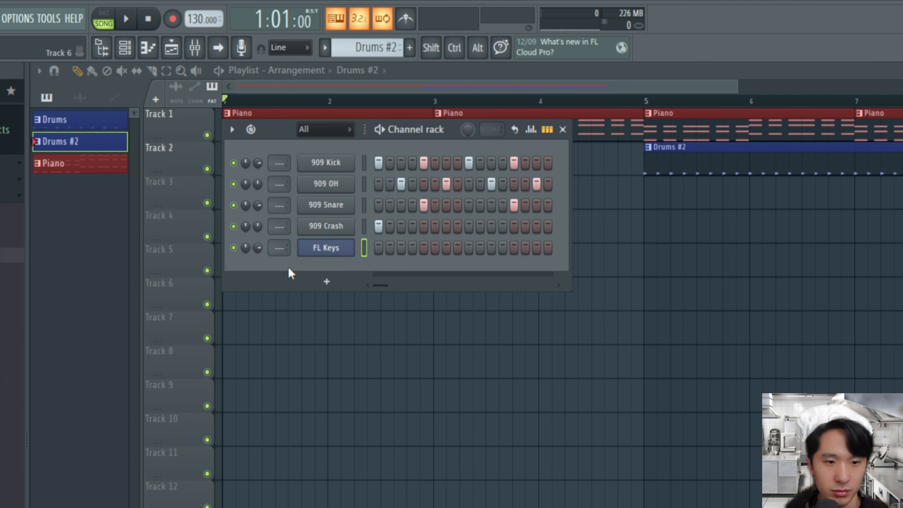
drag(273, 130, 285, 290)
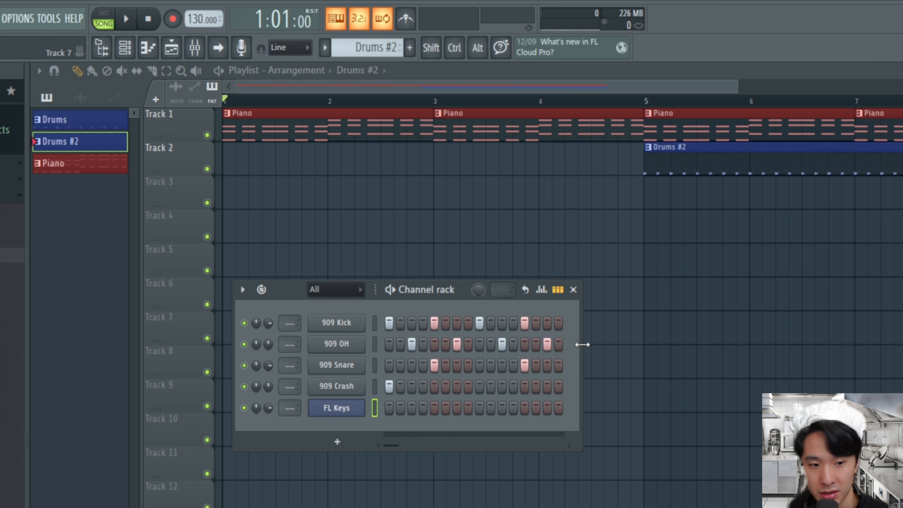
drag(582, 344, 728, 358)
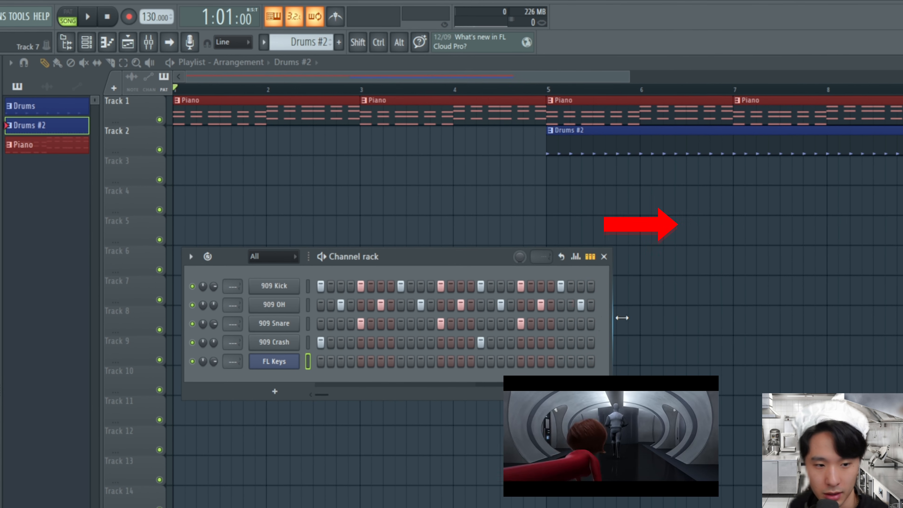
drag(622, 317, 902, 335)
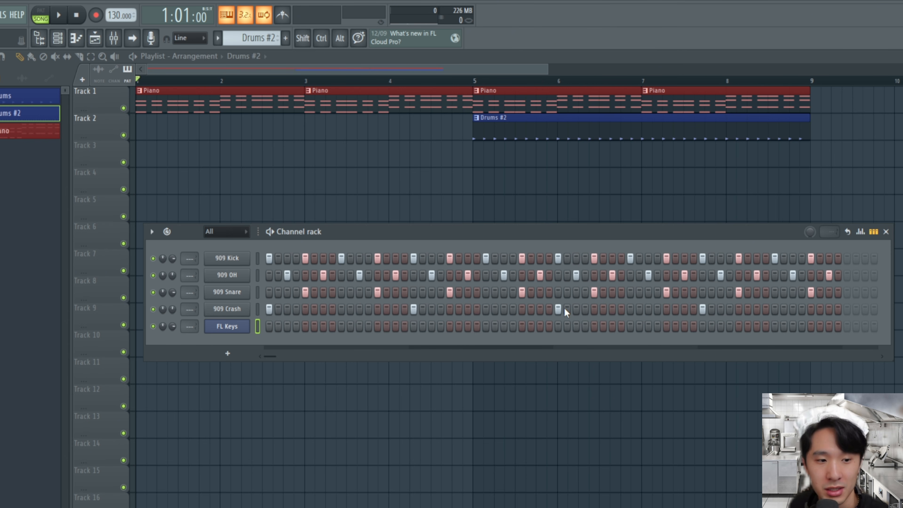
click(702, 310)
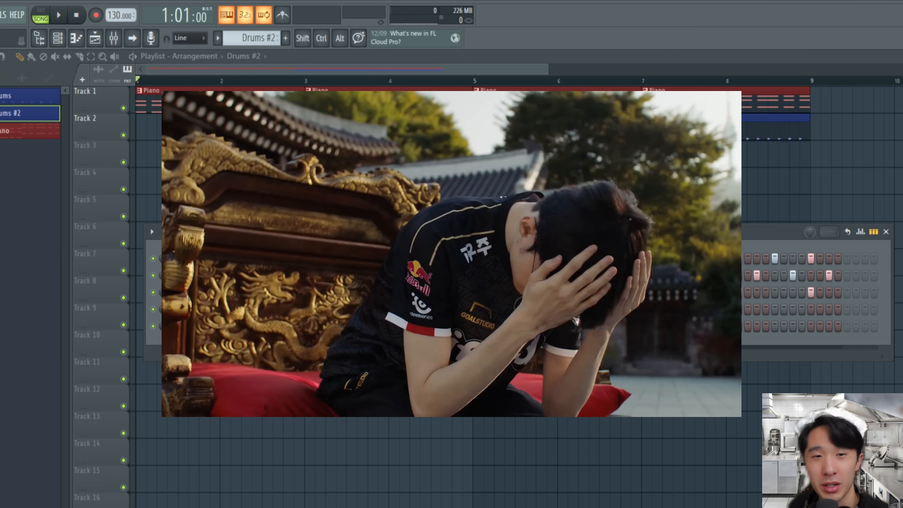
click(702, 308)
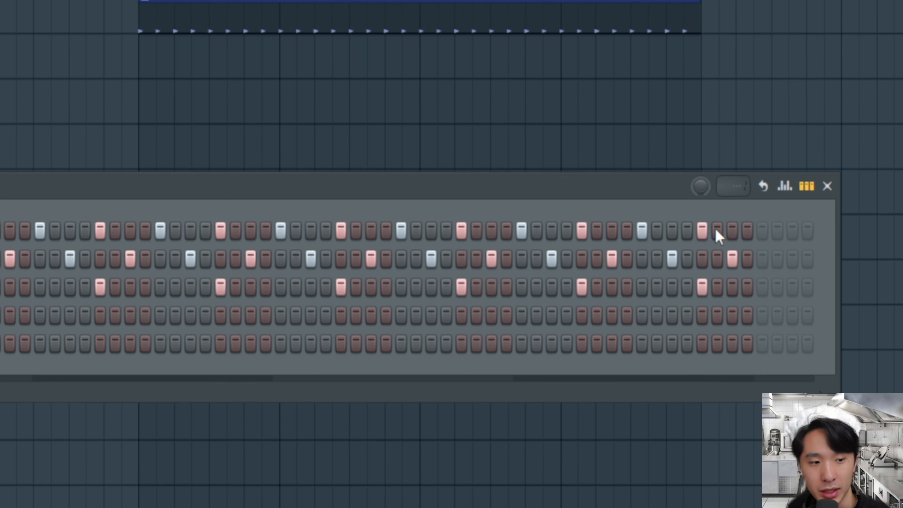
Clear all the 909 Kick steps in the Drums #2 pattern, working back from the end.
right_click(703, 231)
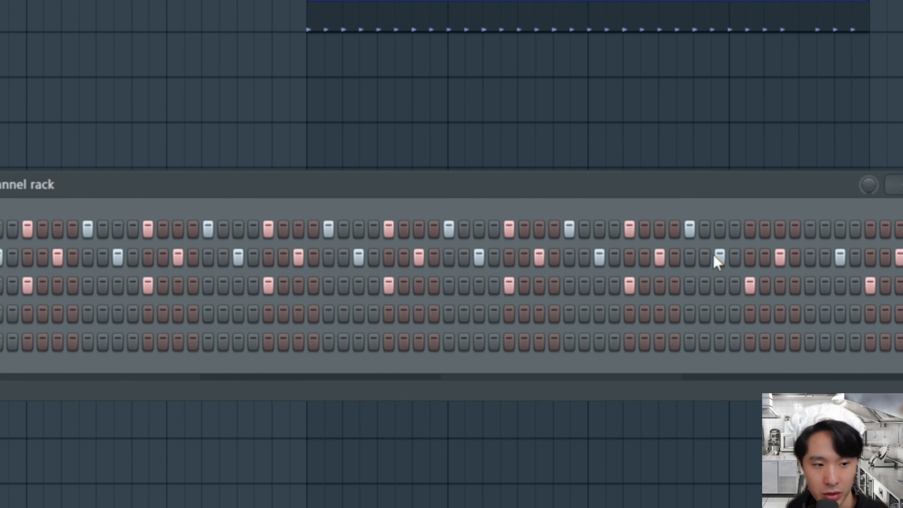
right_click(702, 230)
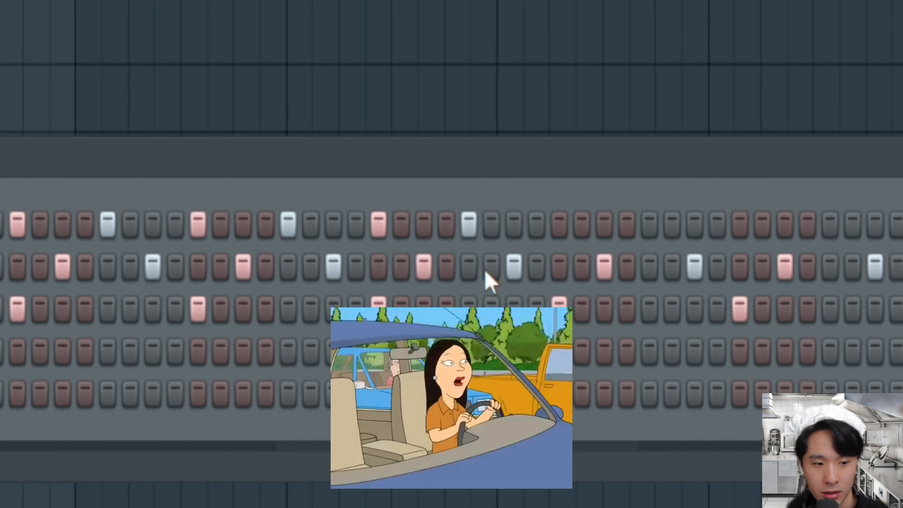
right_click(642, 229)
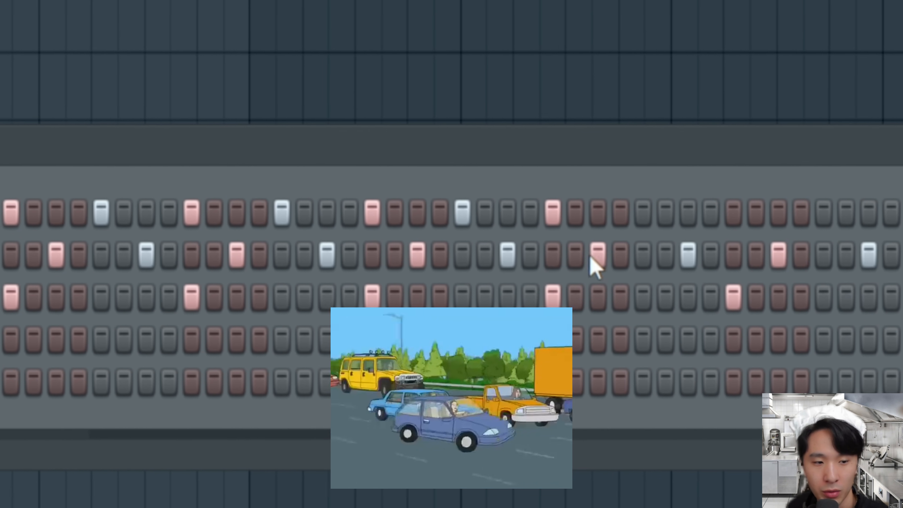
right_click(437, 221)
right_click(579, 206)
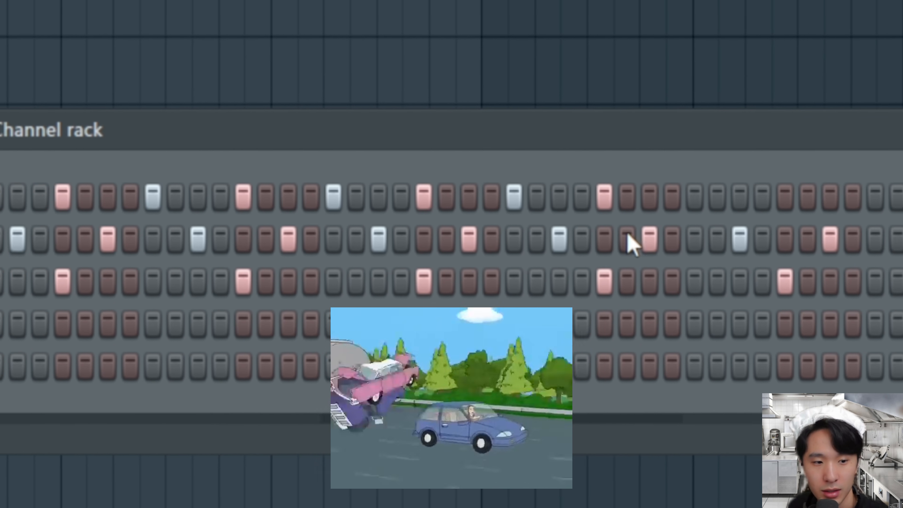
right_click(488, 206)
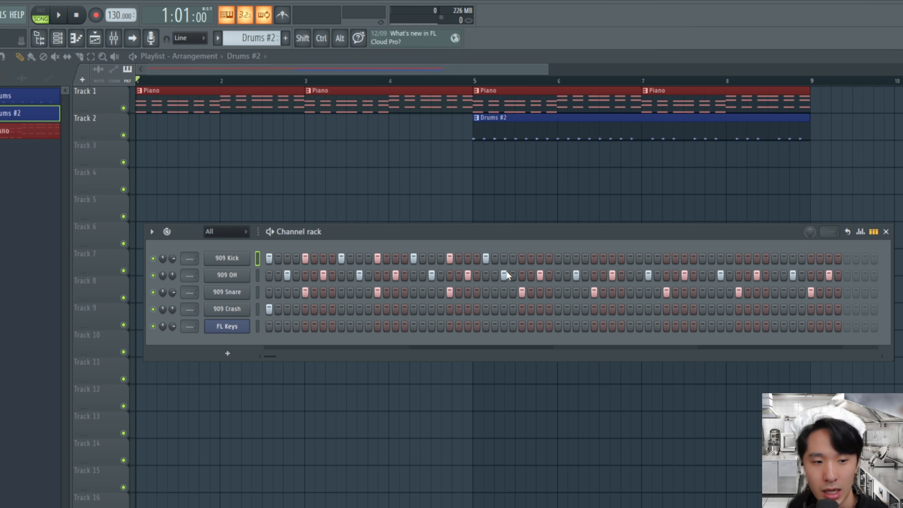
right_click(485, 273)
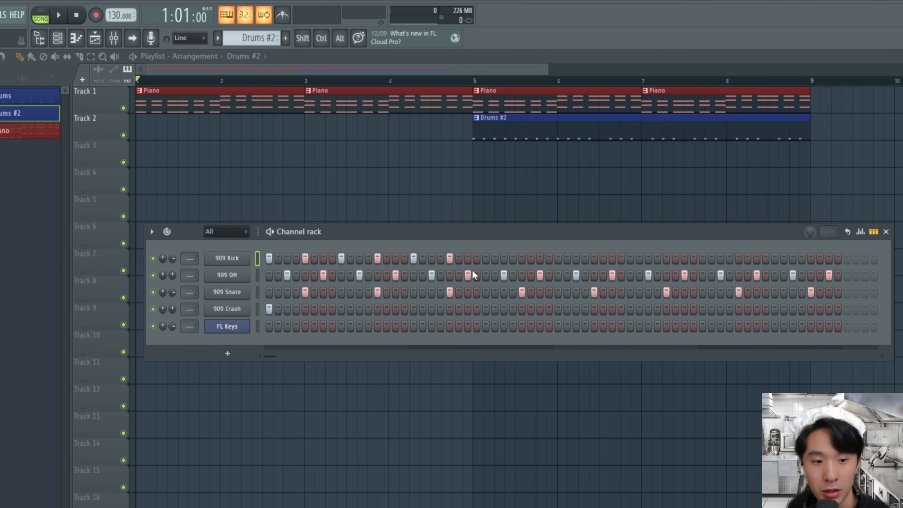
right_click(450, 273)
right_click(413, 273)
right_click(378, 258)
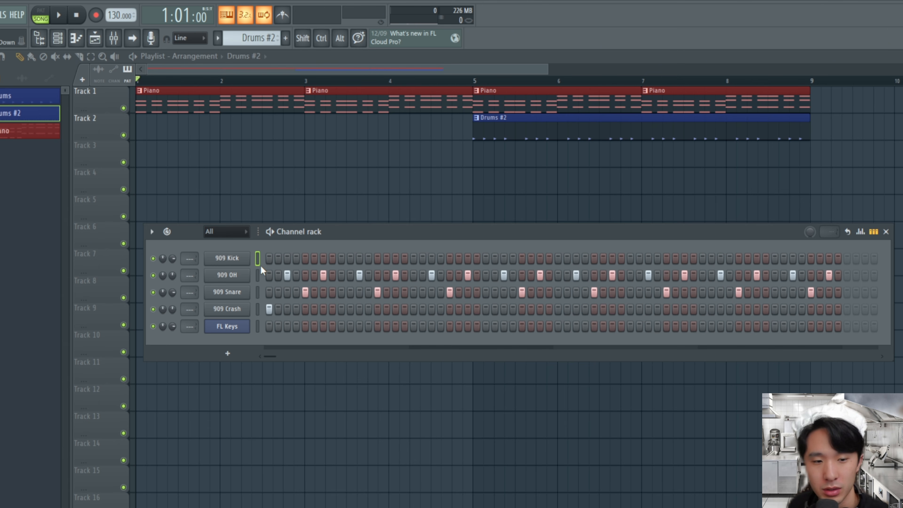
Fill the 909 Kick channel of Drums #2 with a hit on each 4 steps.
right_click(237, 255)
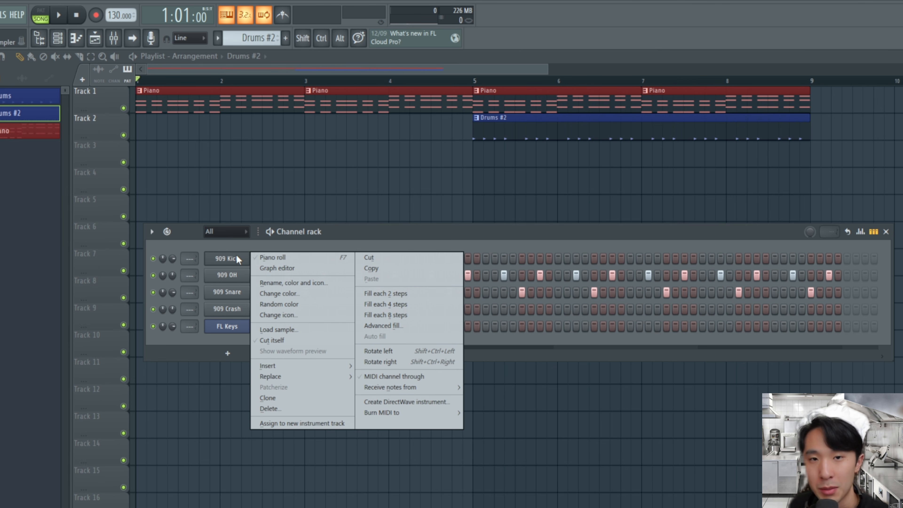
click(378, 304)
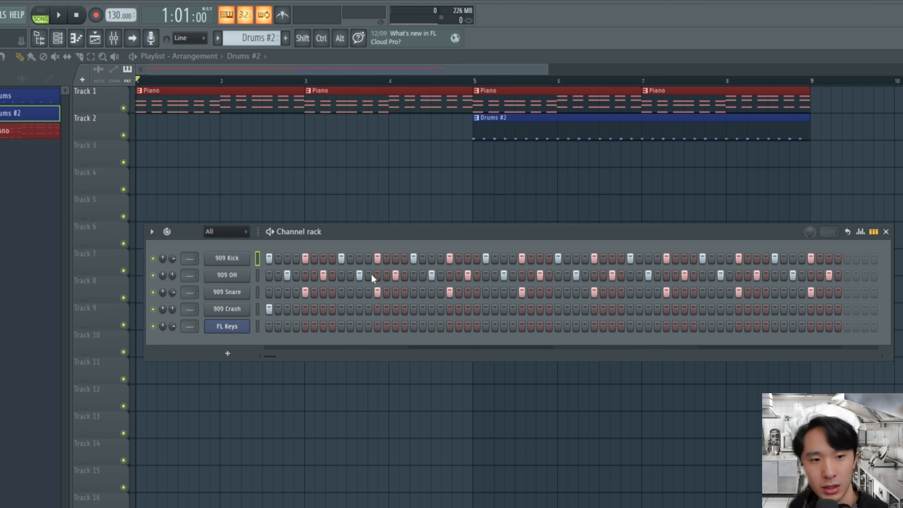
Play the arrangement from bar 5 to check the merged drums with a single crash.
click(476, 82)
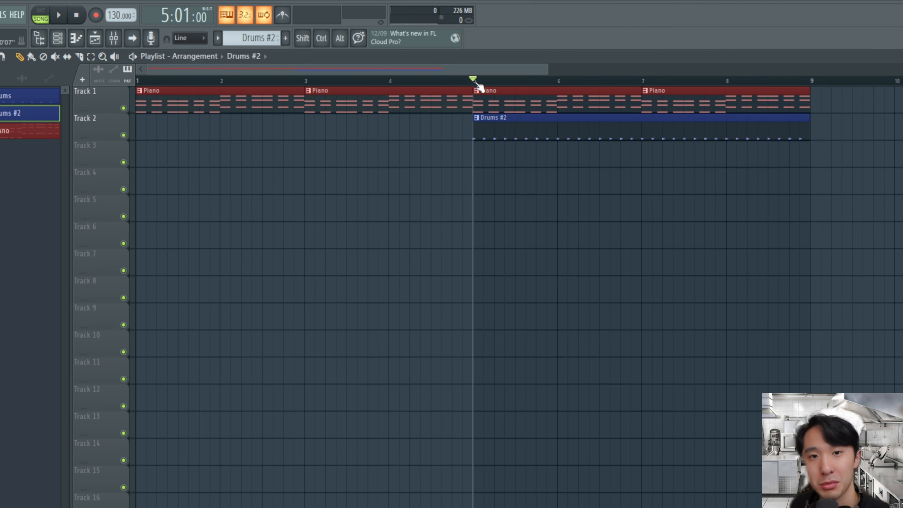
key(space)
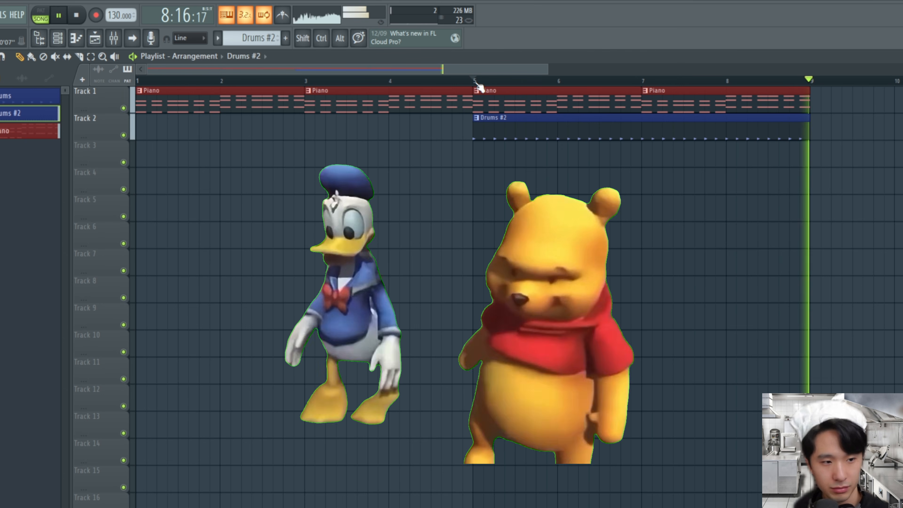
key(space)
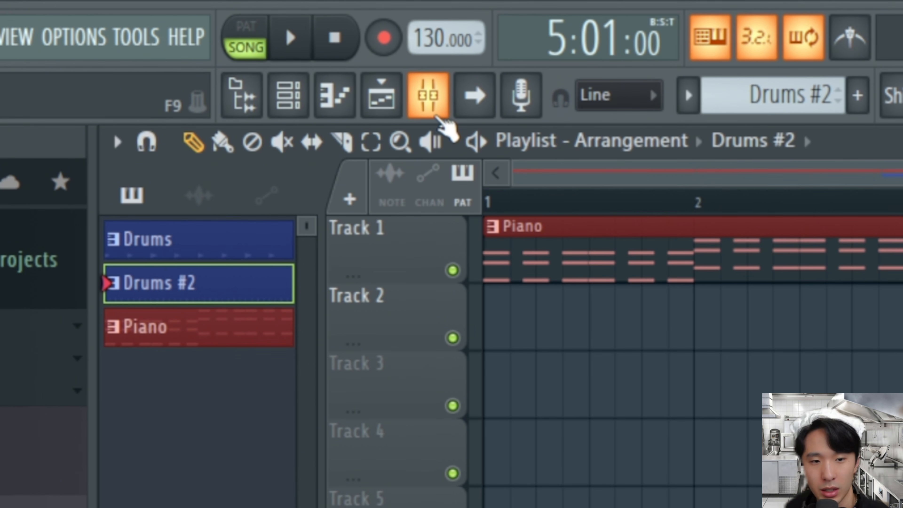
Open the mixer over the middle of the playlist and try its Compact layout, ending on the Wide layout.
click(414, 106)
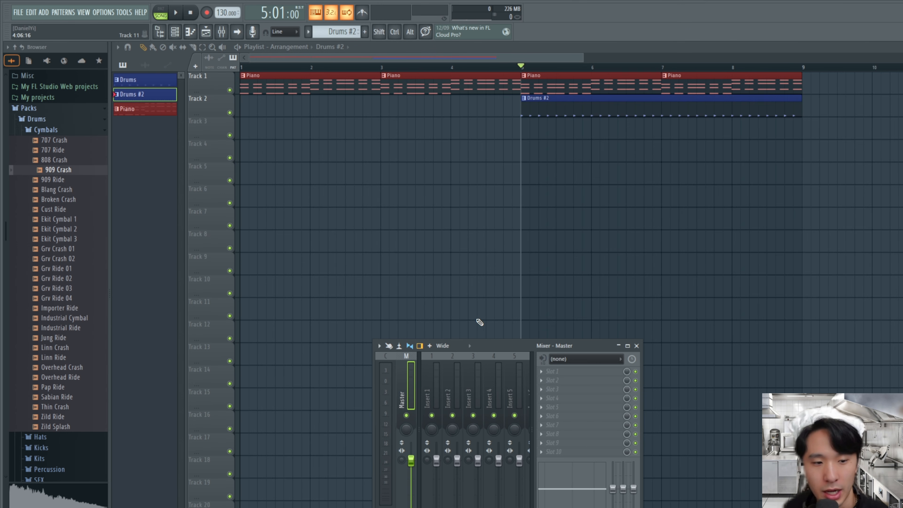
drag(489, 346, 420, 182)
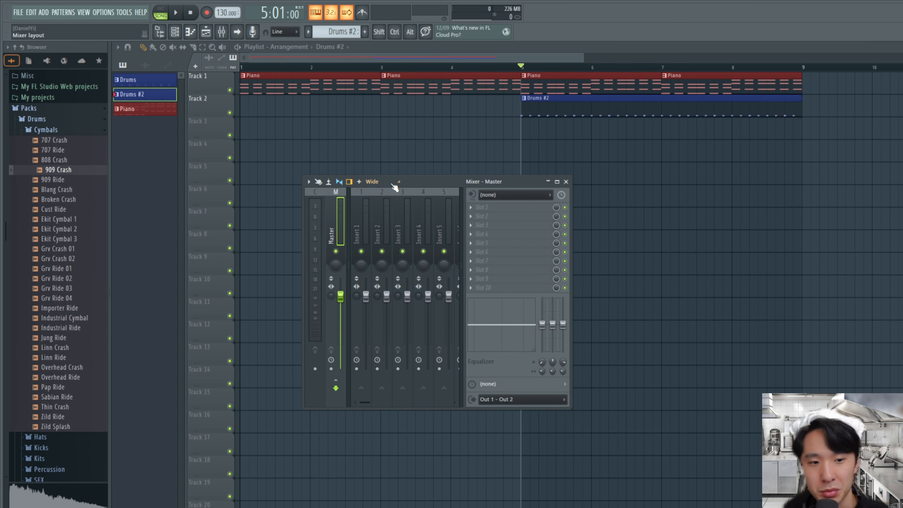
click(371, 182)
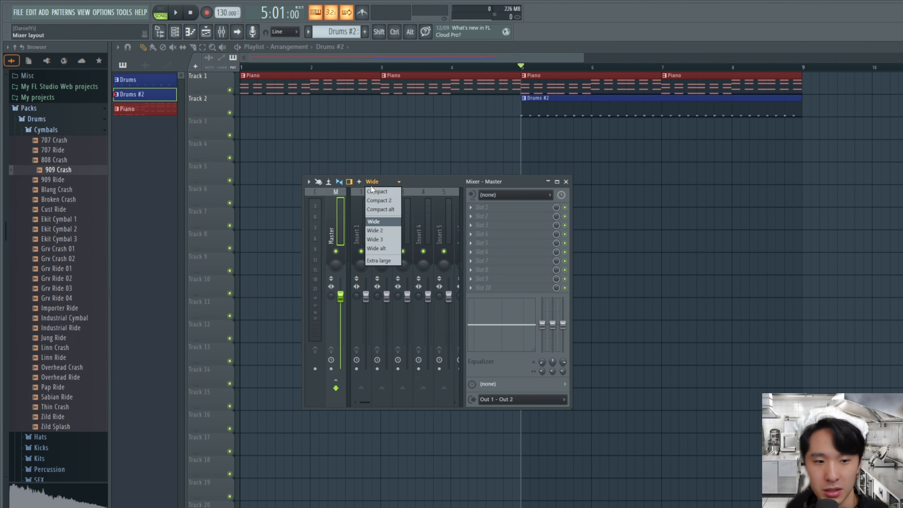
click(371, 192)
click(374, 183)
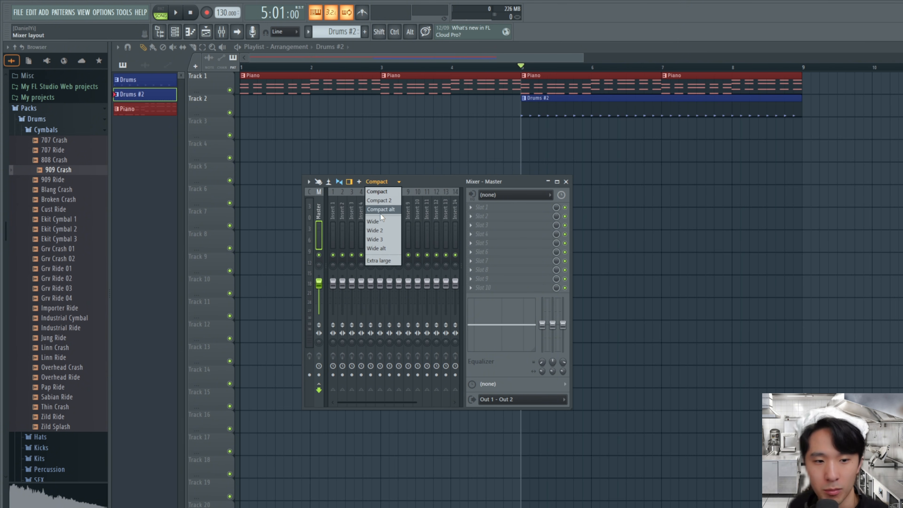
click(381, 223)
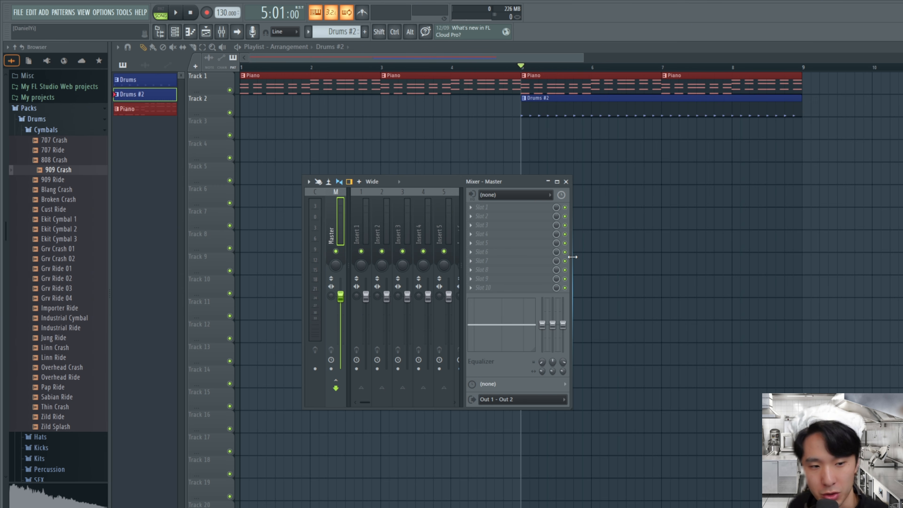
Widen the mixer to show 15 inserts, move it lower over the playlist, and open the Channel rack.
drag(573, 256, 772, 257)
drag(544, 180, 491, 266)
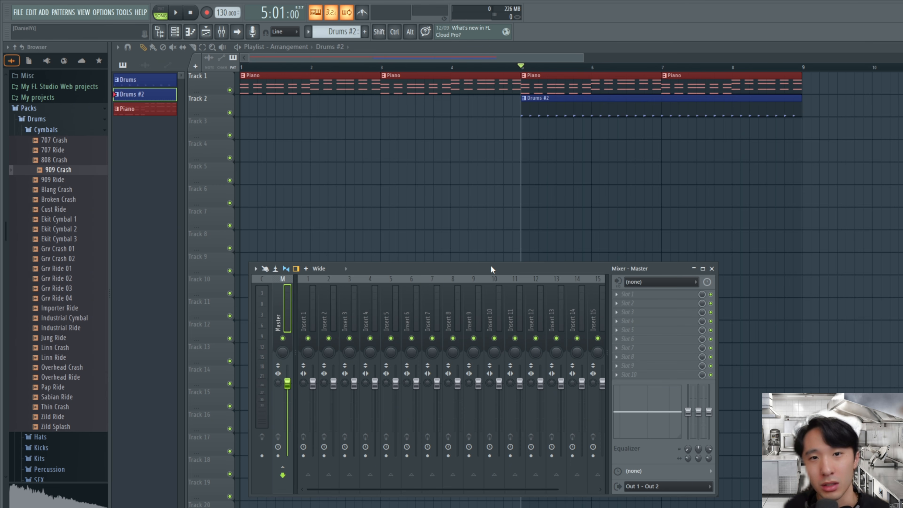
click(174, 35)
Select all five channels and route them to separate mixer tracks starting from Insert 1.
drag(346, 168, 345, 193)
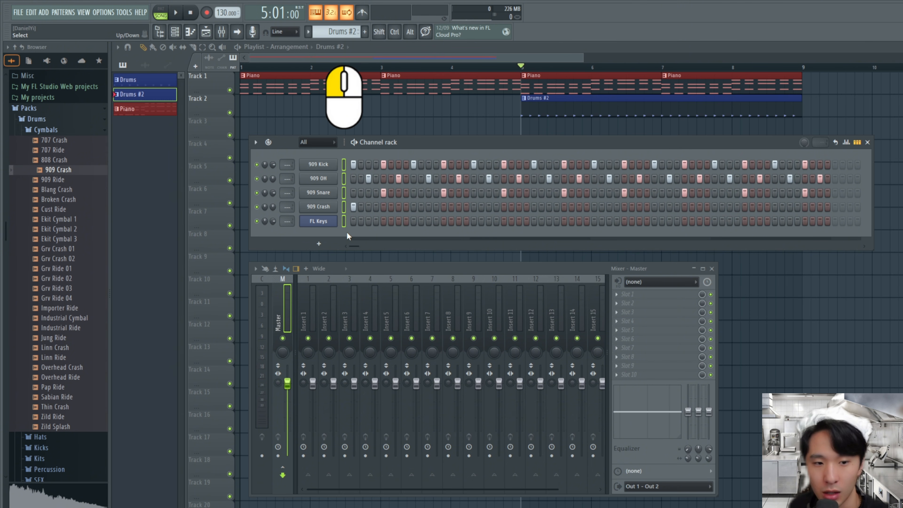
click(313, 319)
right_click(312, 319)
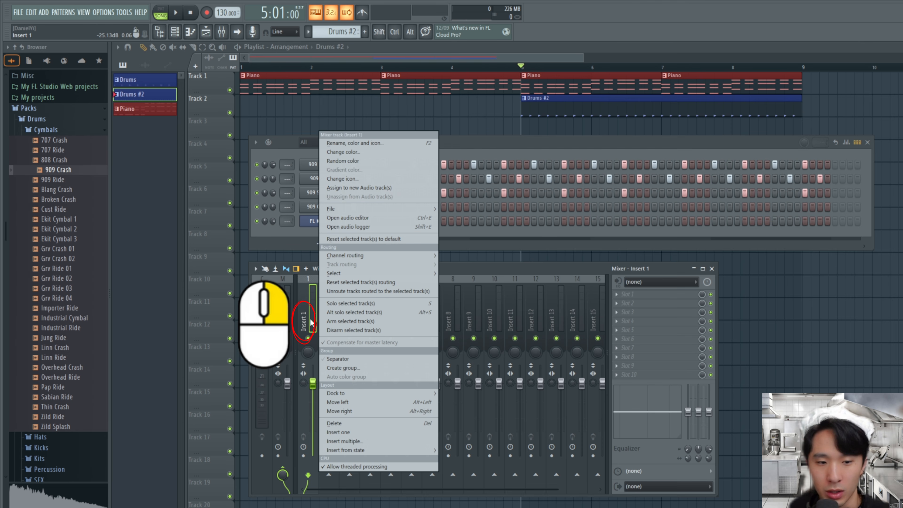
mouse_move(338, 255)
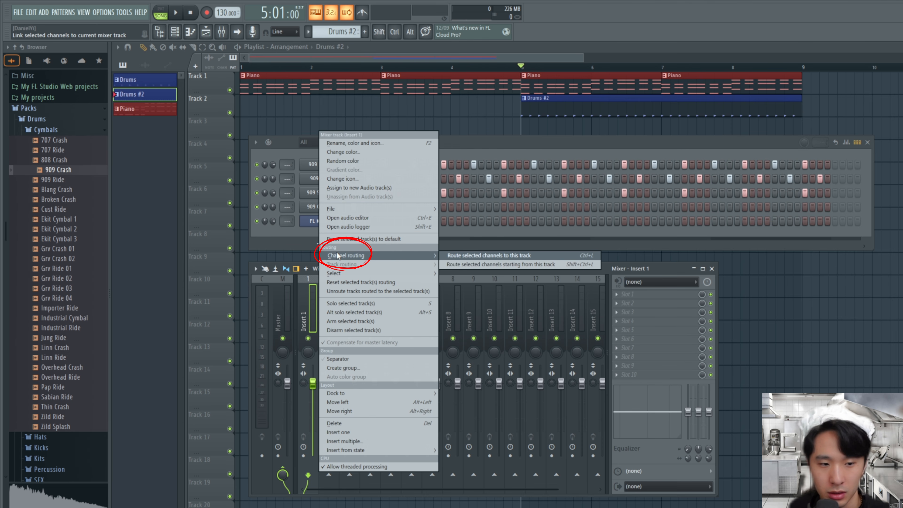
click(473, 264)
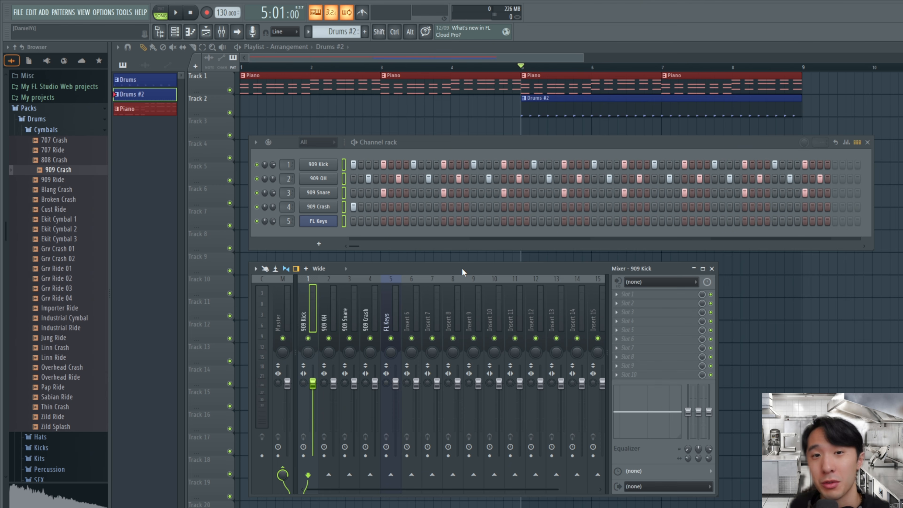
Play the arrangement to watch the level of each routed mixer track, and try the panning of 909 OH.
key(space)
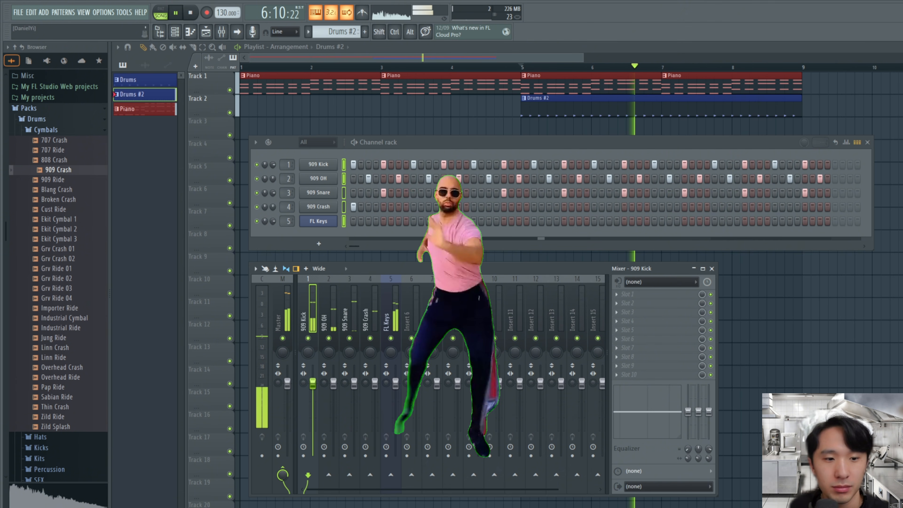
key(space)
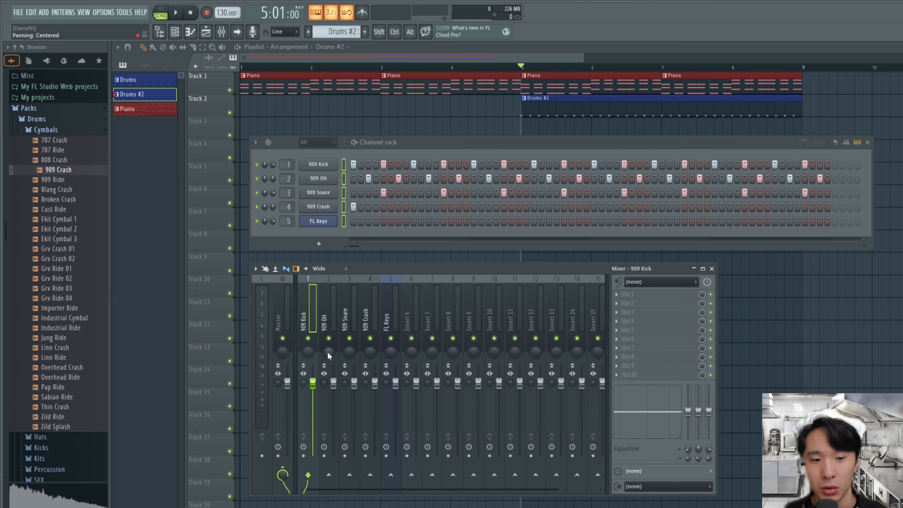
key(space)
mouse_move(329, 352)
mouse_down()
mouse_move(329, 368)
mouse_move(328, 352)
mouse_up()
key(space)
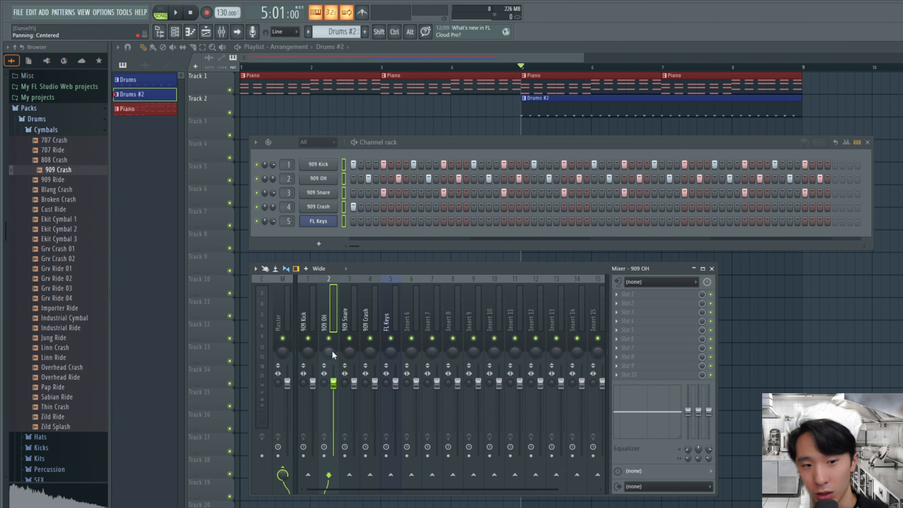
Add Fruity Parametric EQ 2 to the first effect slot of the FL Keys mixer track.
click(391, 305)
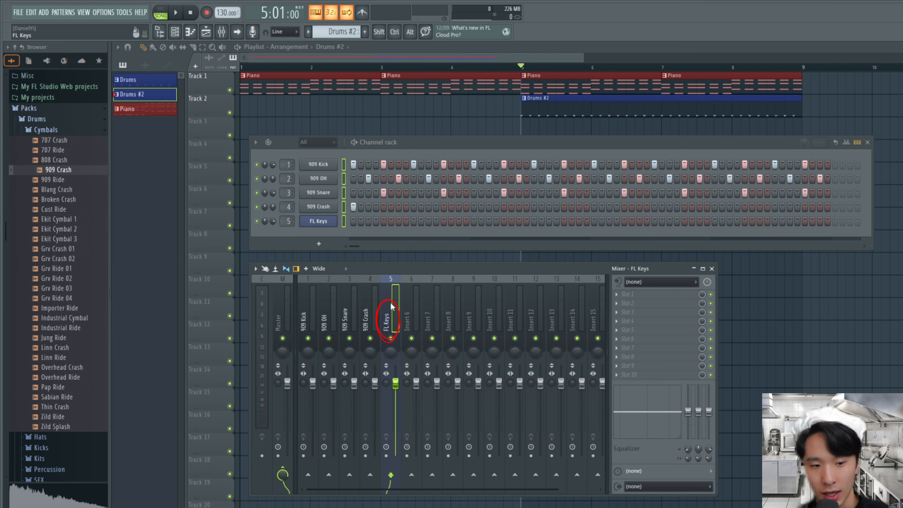
click(637, 298)
mouse_move(631, 239)
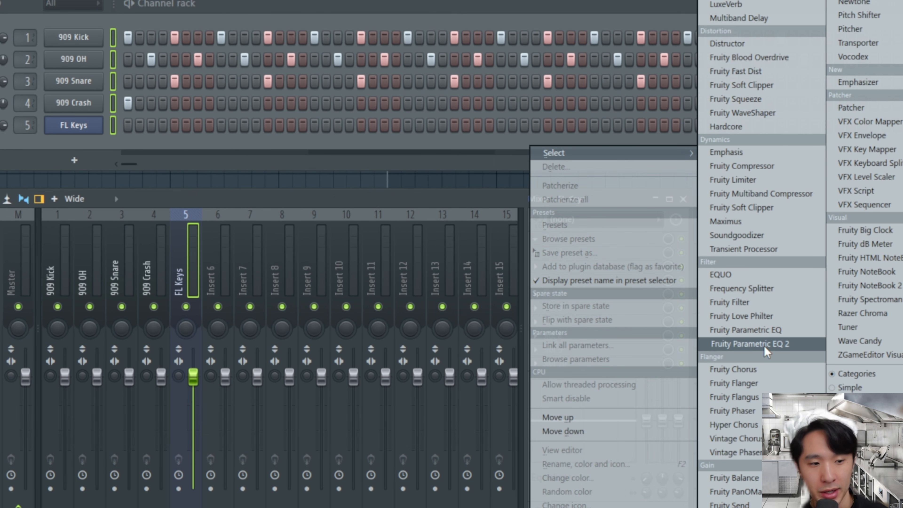
click(764, 345)
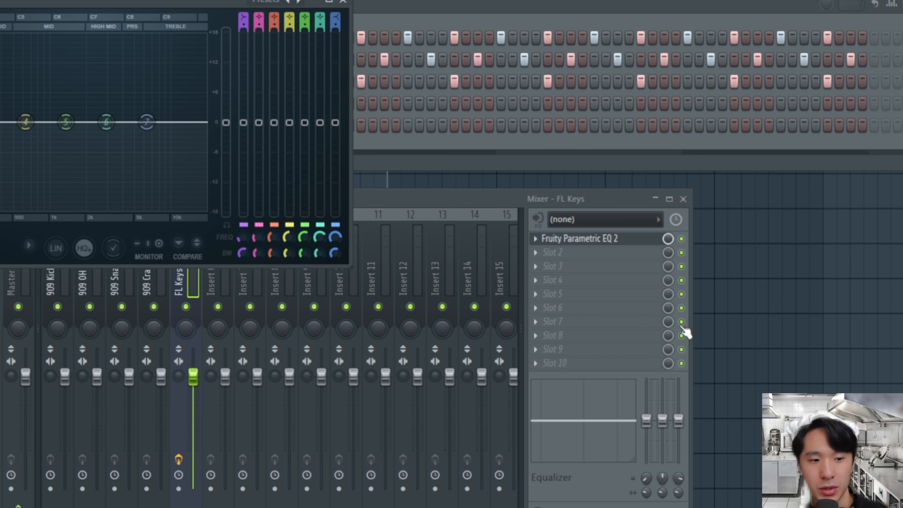
Add Fruity Reeverb 2 to the second effect slot of the FL Keys mixer track.
click(555, 253)
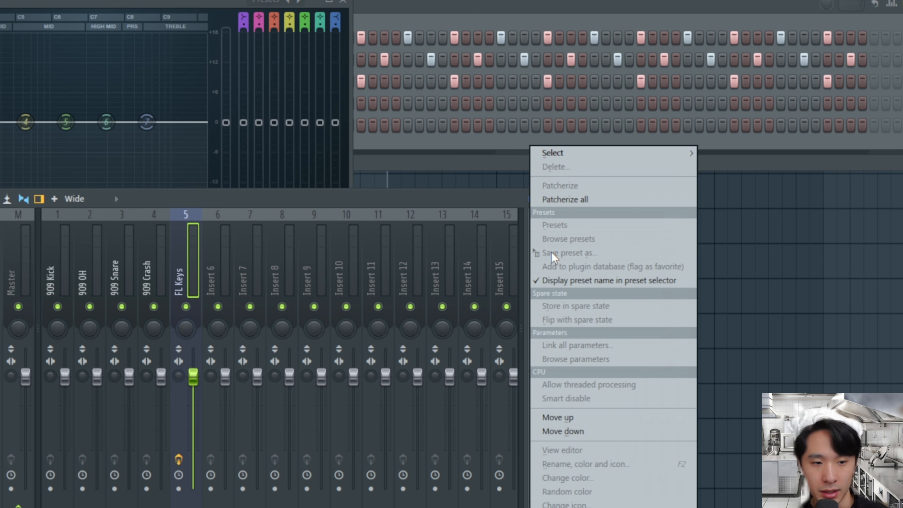
mouse_move(543, 159)
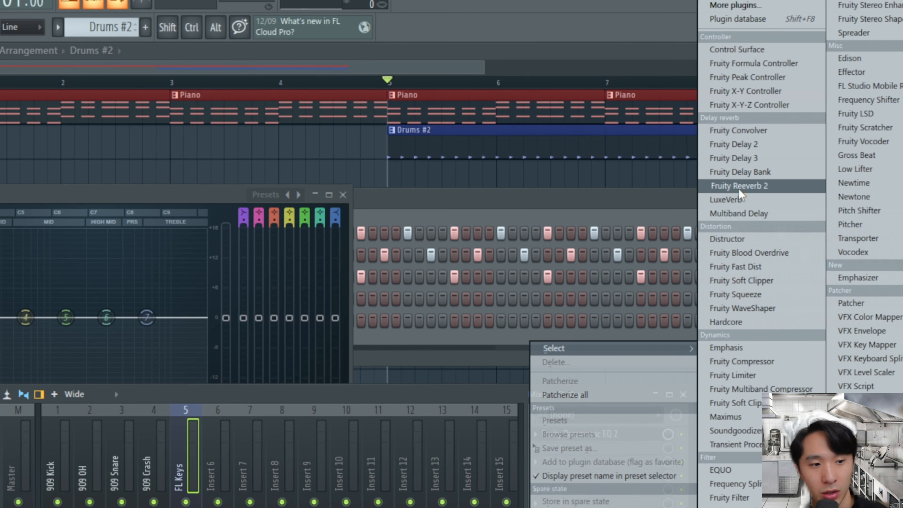
click(740, 188)
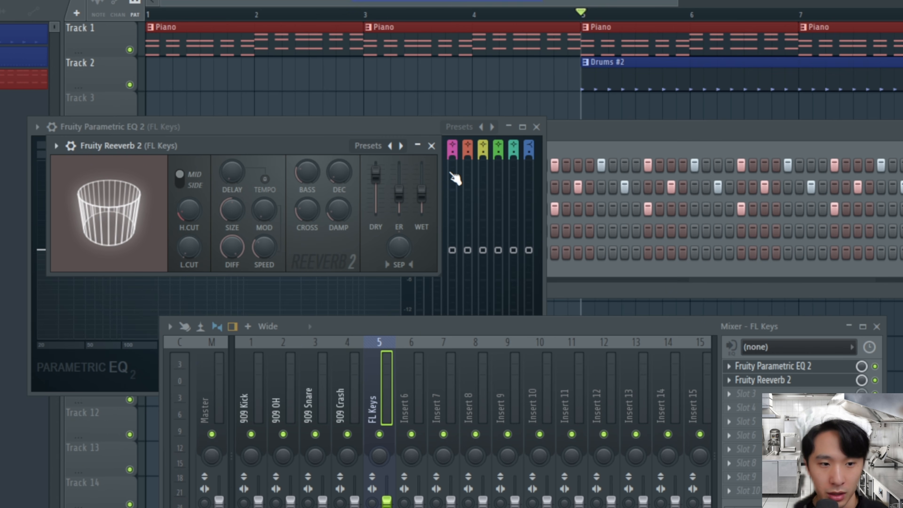
Boost band 7 of the FL Keys Parametric EQ 2 to about +5 dB and raise the wet level of Fruity Reeverb 2.
click(303, 288)
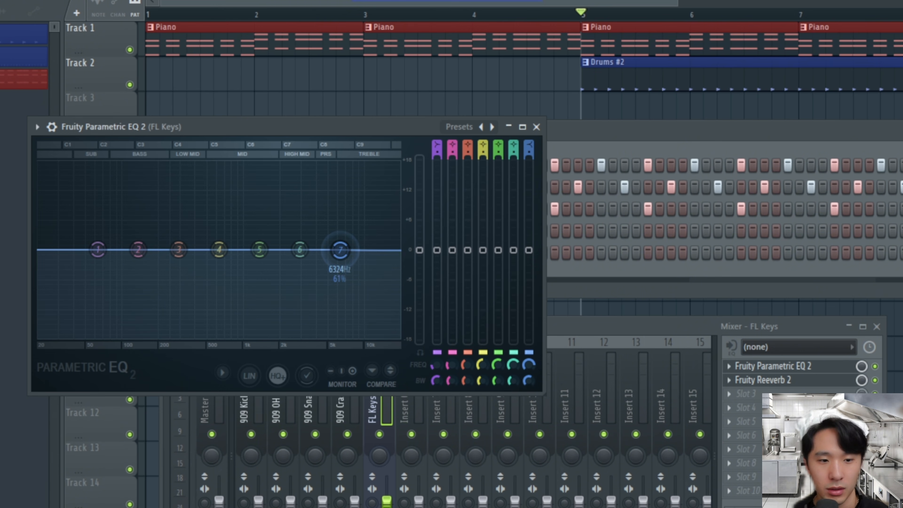
drag(336, 250, 335, 224)
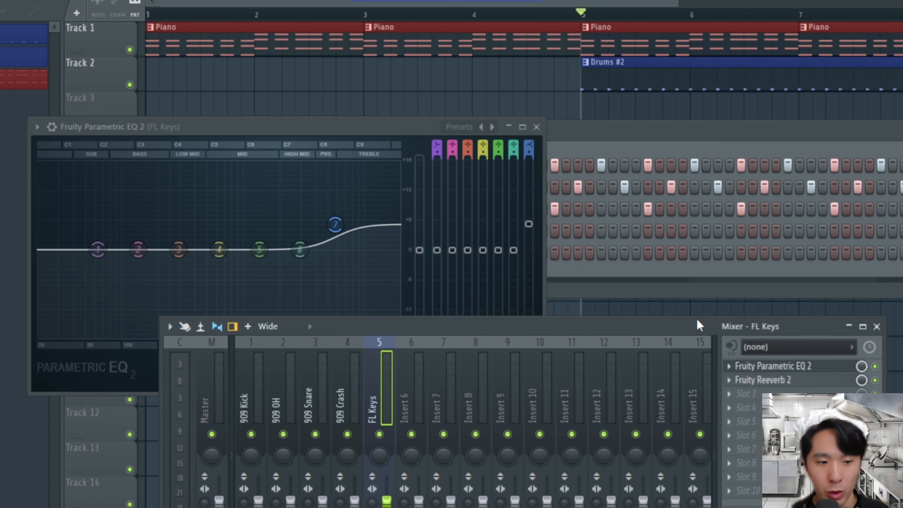
click(768, 380)
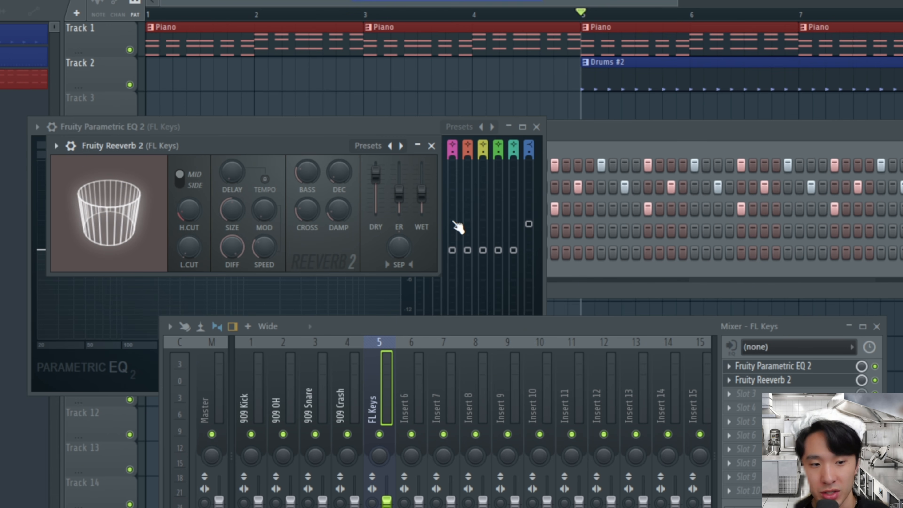
drag(421, 194, 421, 176)
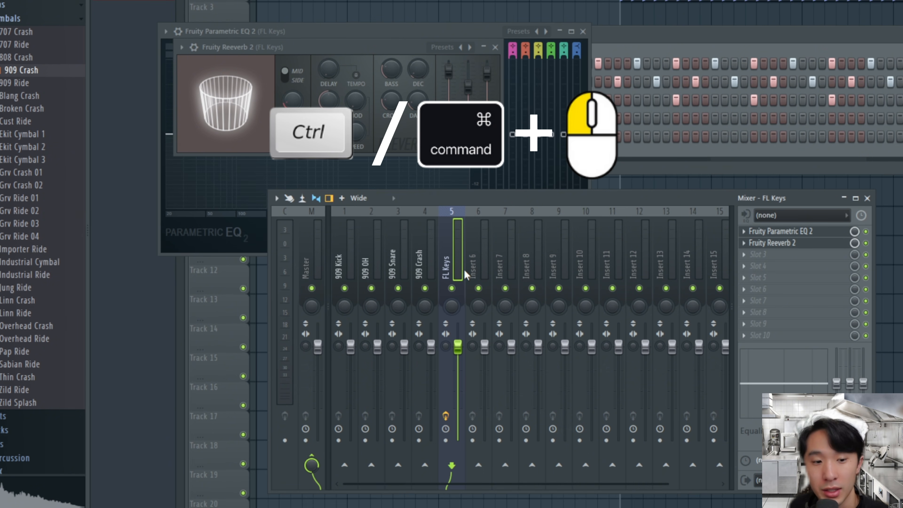
Solo the FL Keys mixer track, switch off its Fruity Reeverb 2, and bring its Parametric EQ 2 into view.
ctrl+click(451, 288)
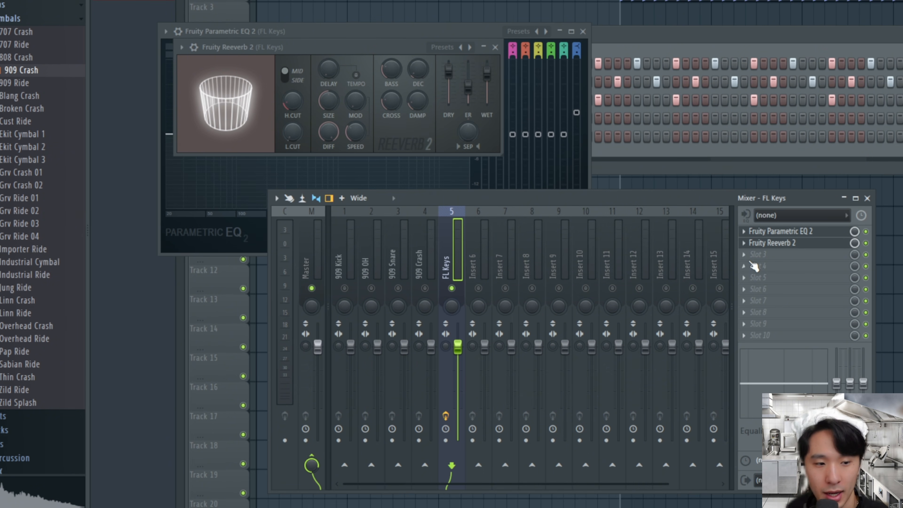
click(866, 243)
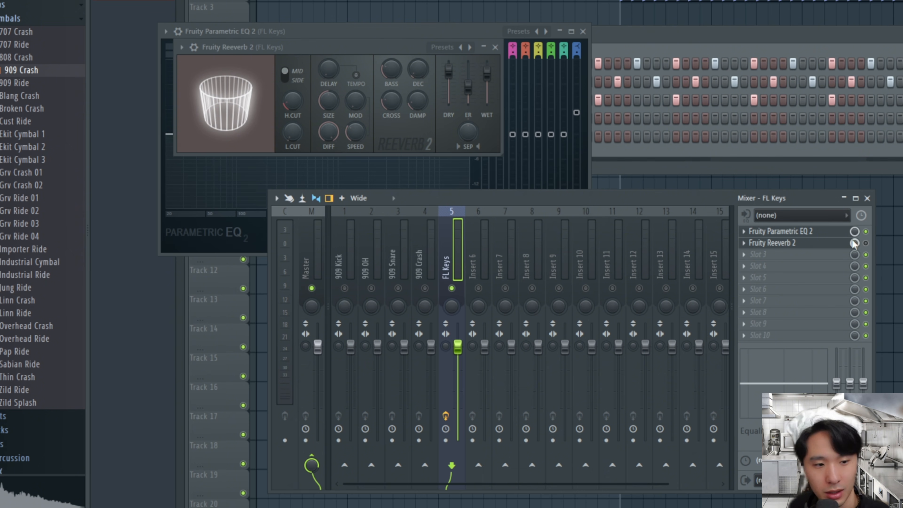
click(813, 235)
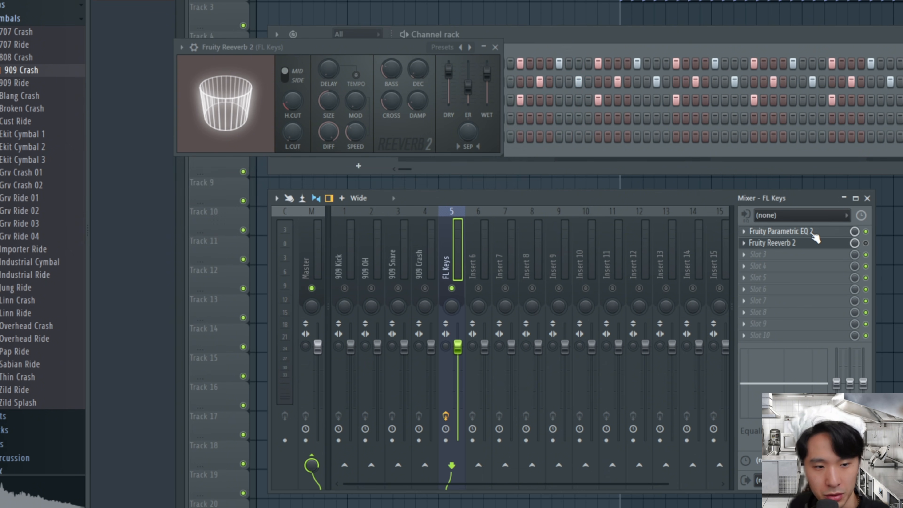
click(814, 235)
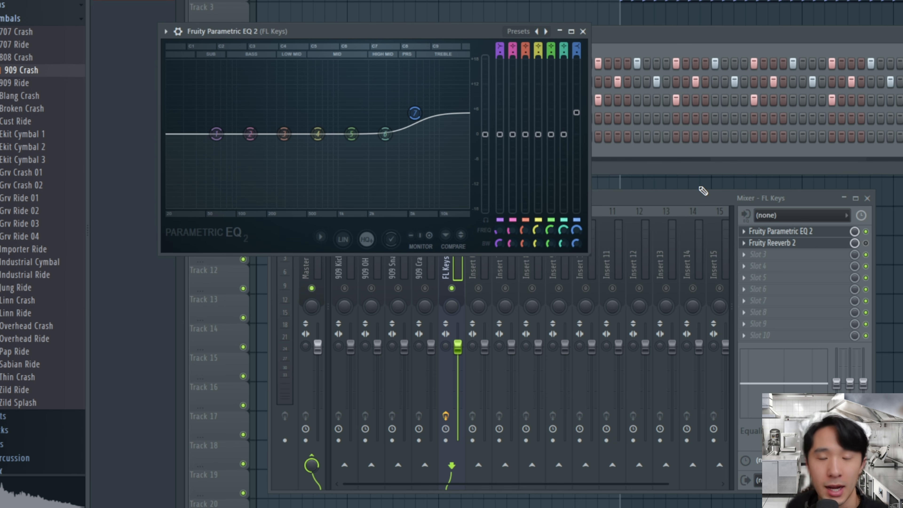
Play the soloed keys and raise band 7 of Parametric EQ 2 to about +6 dB to hear the treble boost.
key(space)
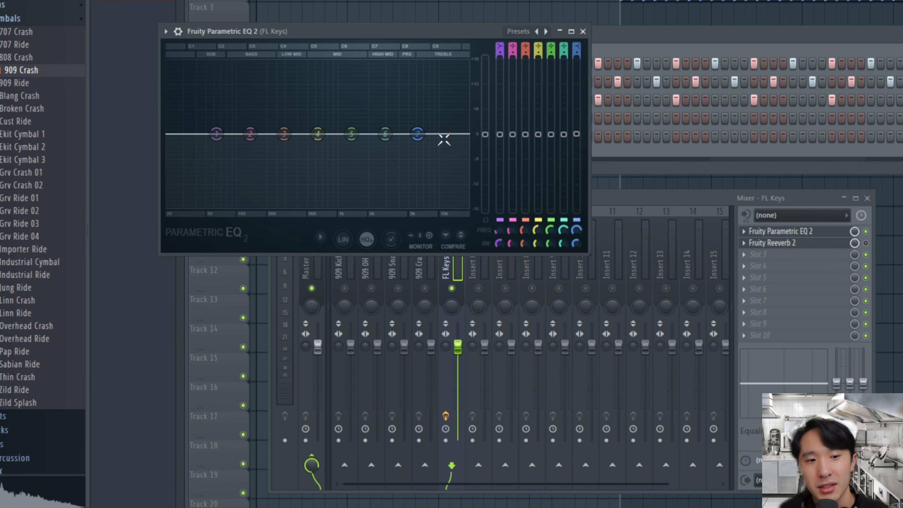
drag(420, 140, 411, 109)
key(space)
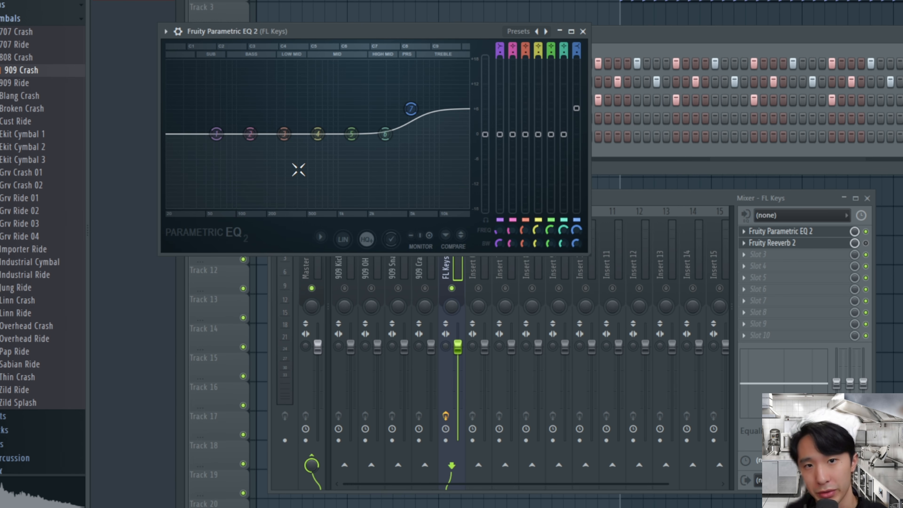
Switch Fruity Reeverb 2 back on and compare playback with its wet level at minimum and raised near maximum.
click(869, 244)
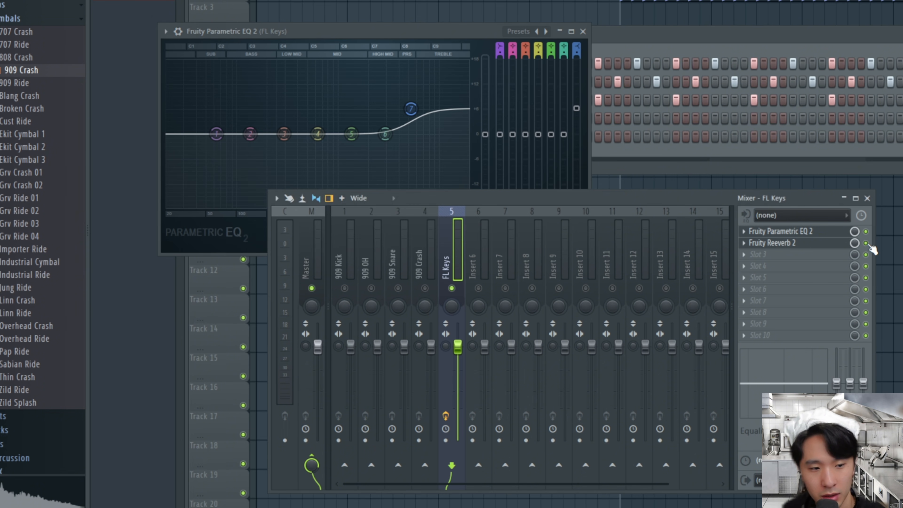
click(804, 245)
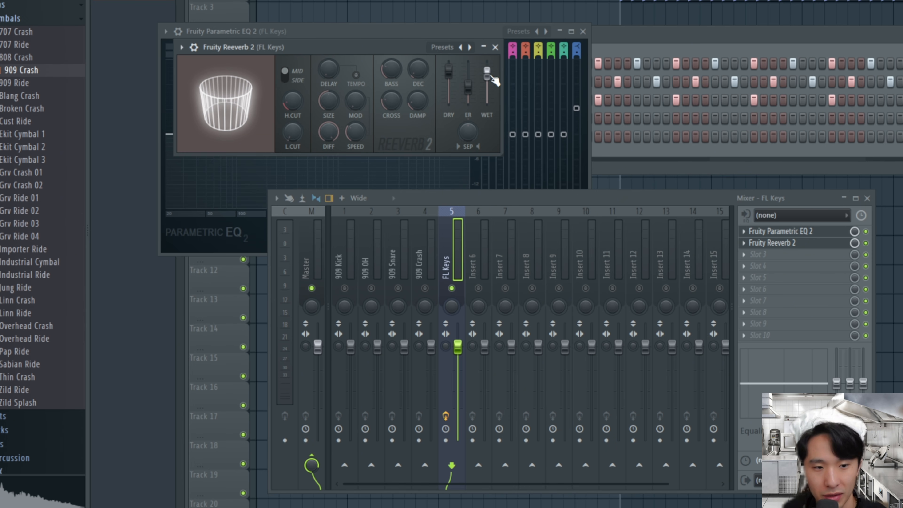
drag(492, 77, 492, 108)
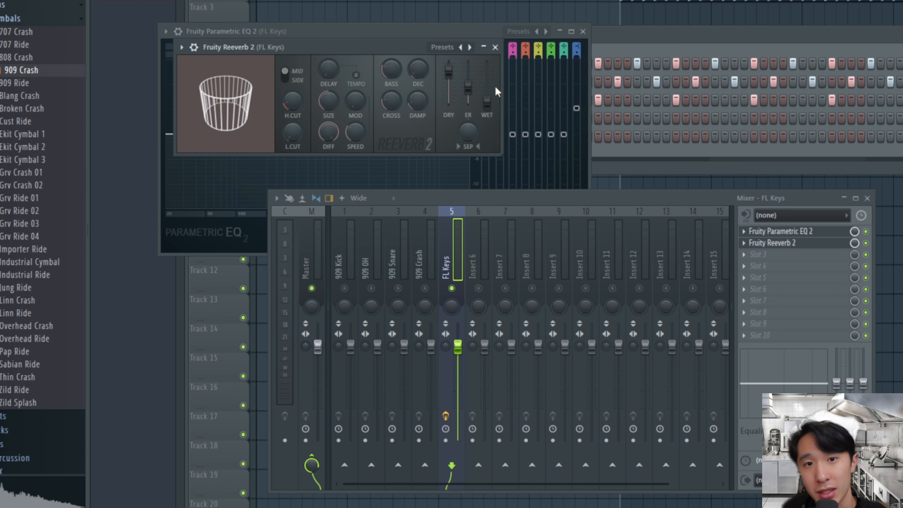
key(space)
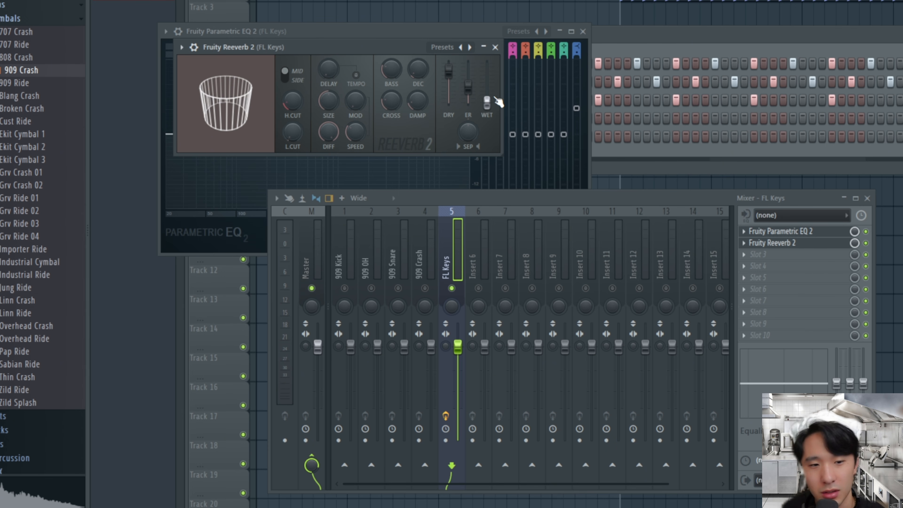
key(space)
drag(490, 102, 489, 69)
key(space)
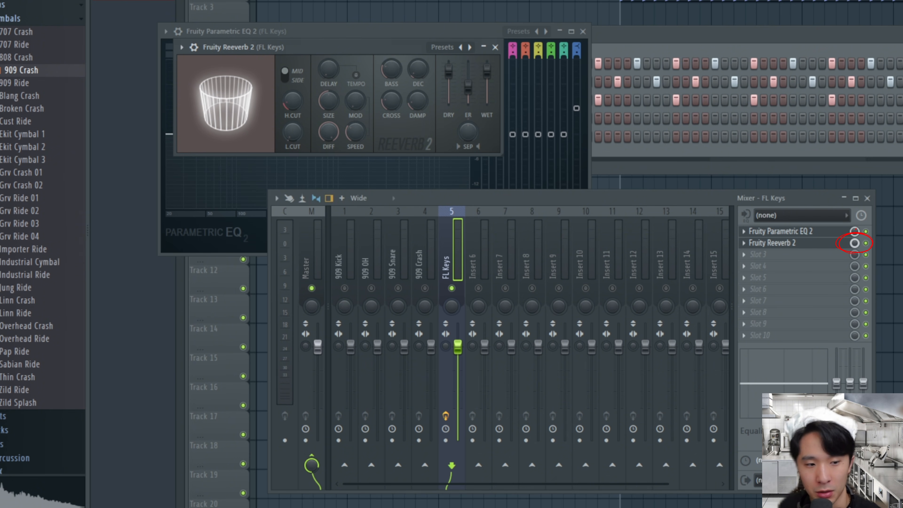
Try the mix level of the Fruity Reeverb 2 slot at zero and back at full during playback.
drag(857, 245, 856, 288)
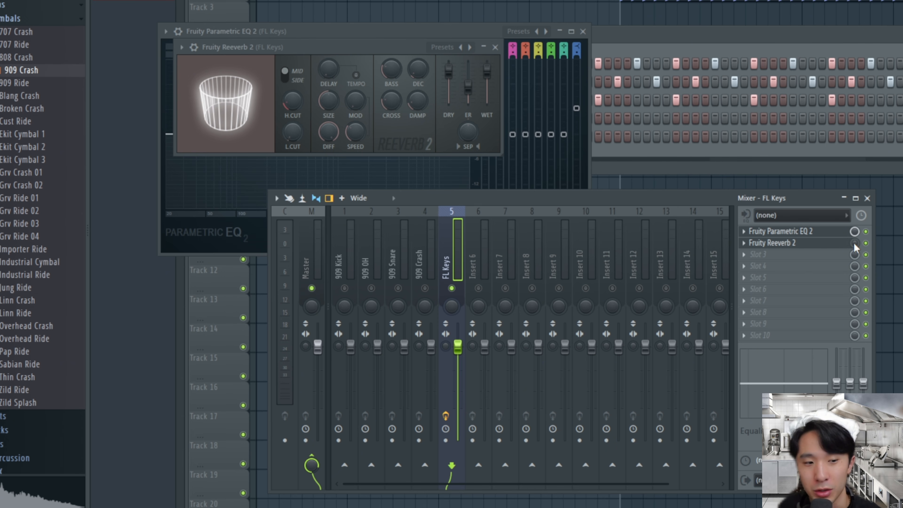
key(space)
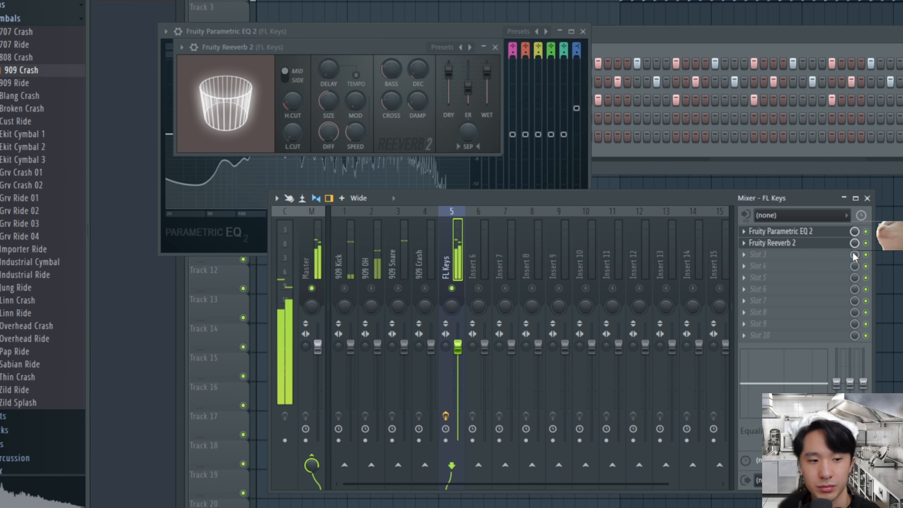
key(space)
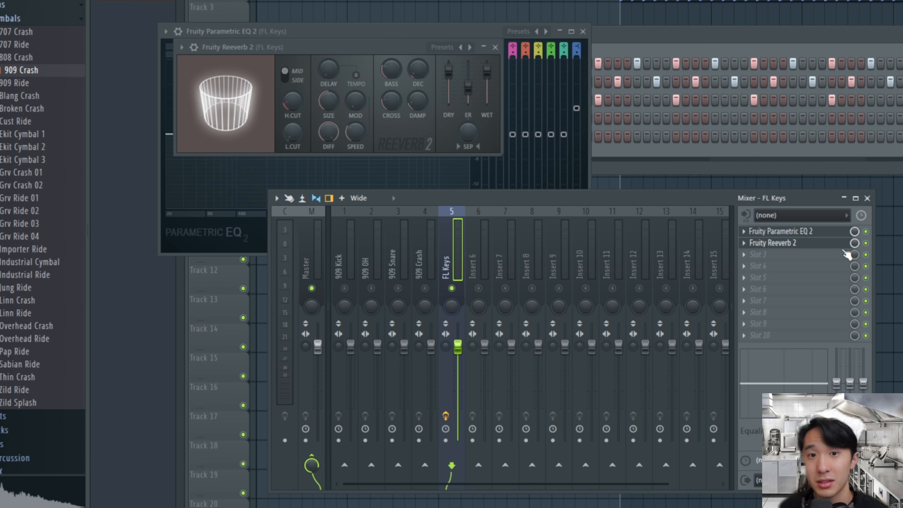
Unsolo FL Keys and slightly lower the 909 Snare volume while the full arrangement plays.
ctrl+click(451, 288)
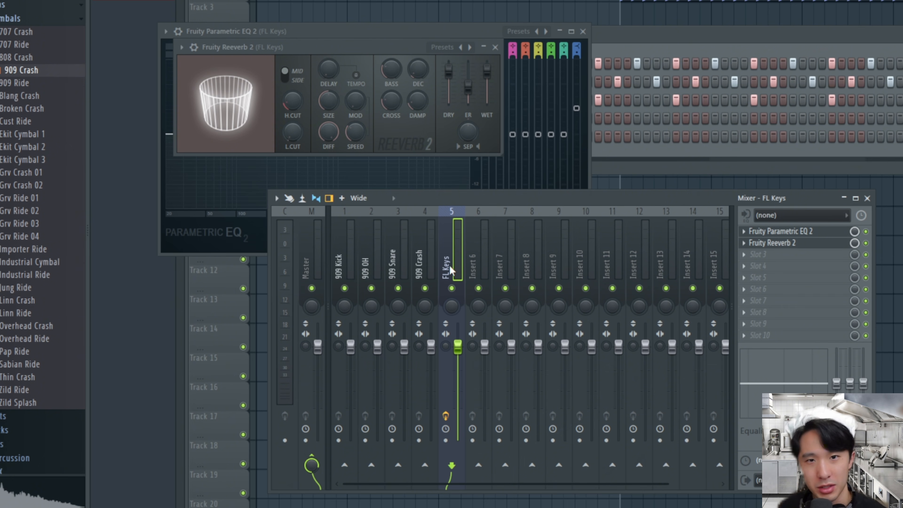
key(space)
click(404, 347)
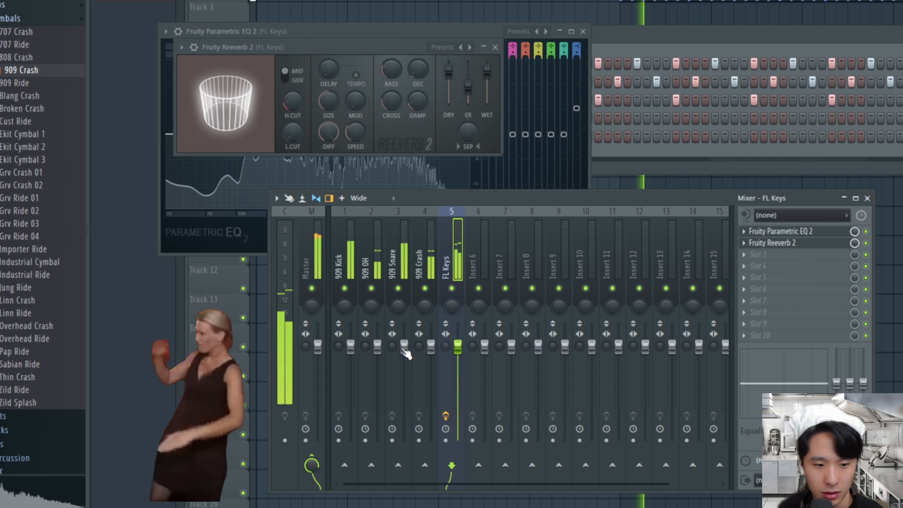
drag(404, 348, 403, 359)
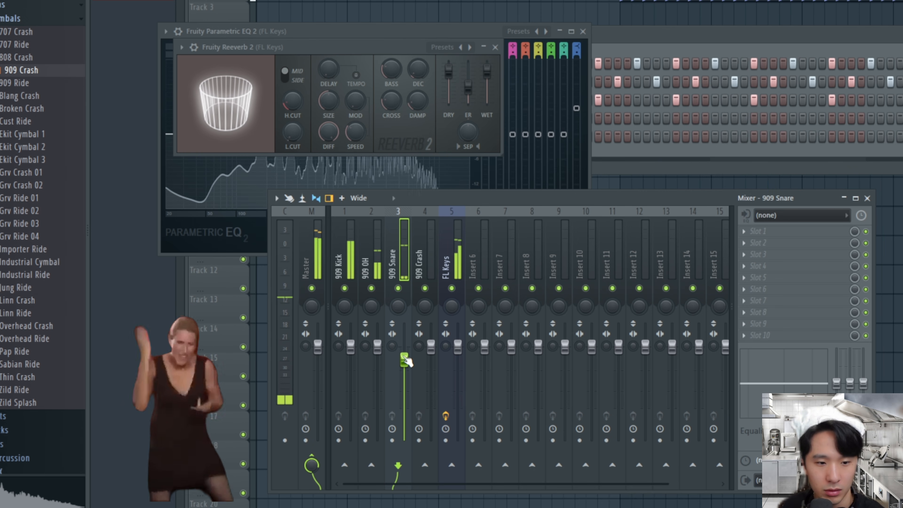
Select the FL Keys mixer track and stop playback of the arrangement.
click(452, 264)
key(space)
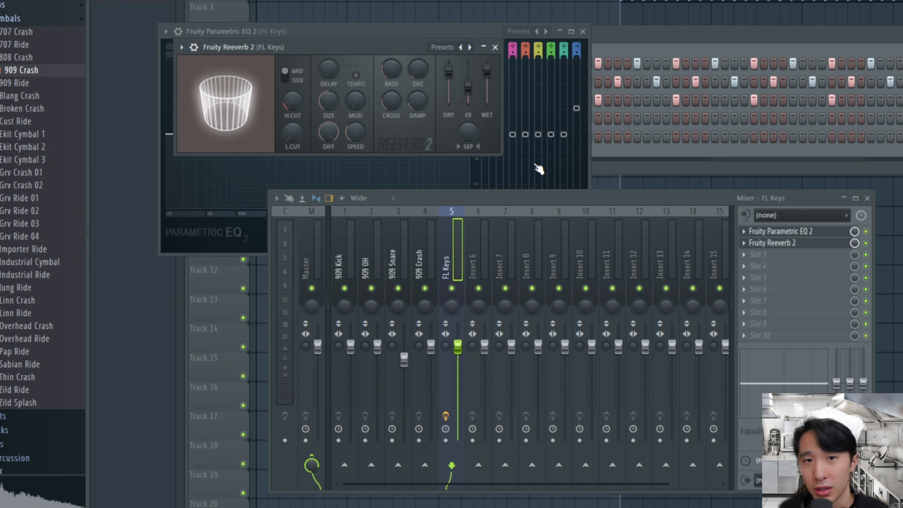
key(F6)
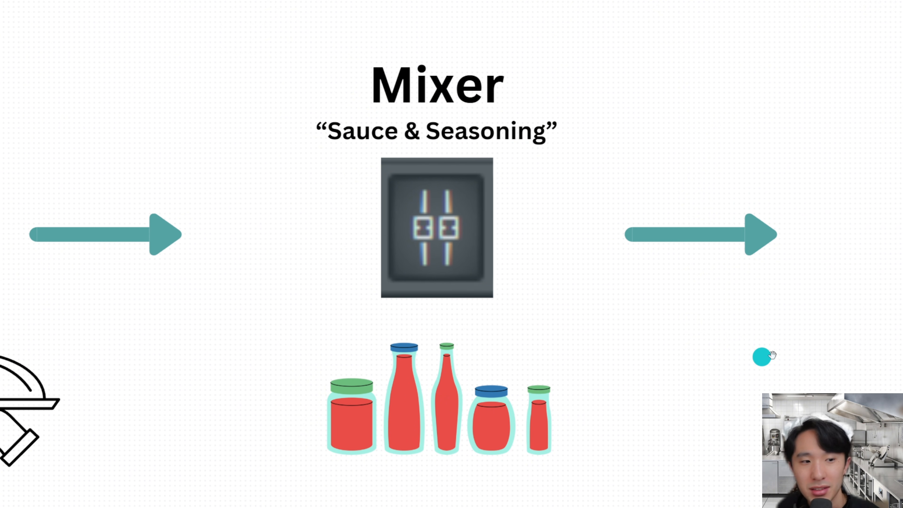
drag(761, 357, 223, 341)
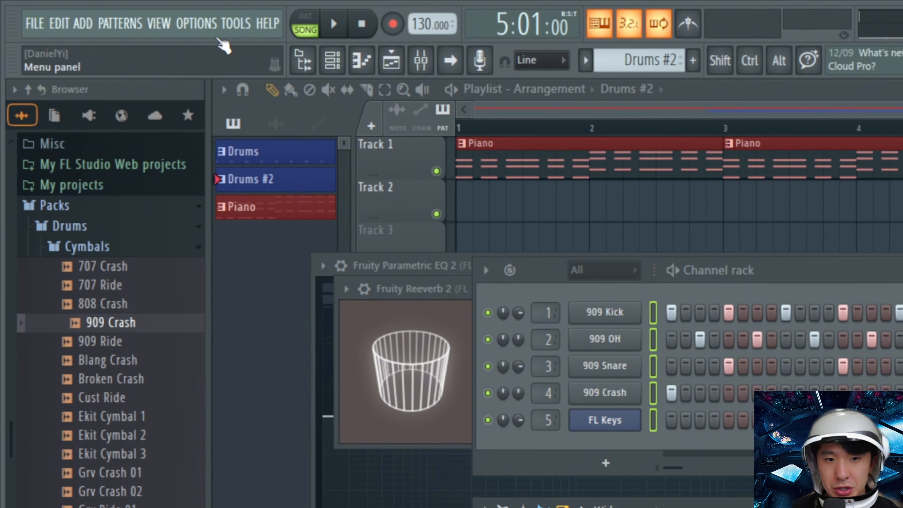
In the audio settings, review the device list with FL Studio ASIO selected and choose a 48000 Hz sample rate.
click(162, 16)
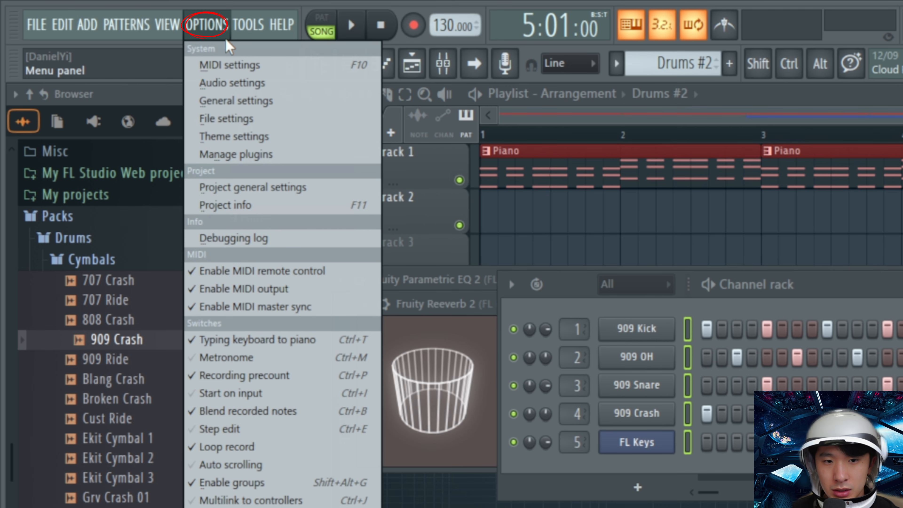
click(223, 84)
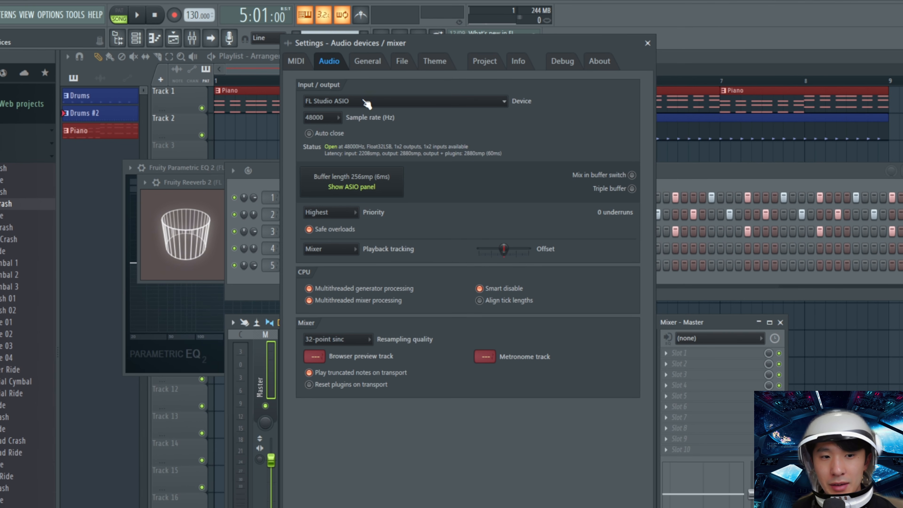
click(365, 104)
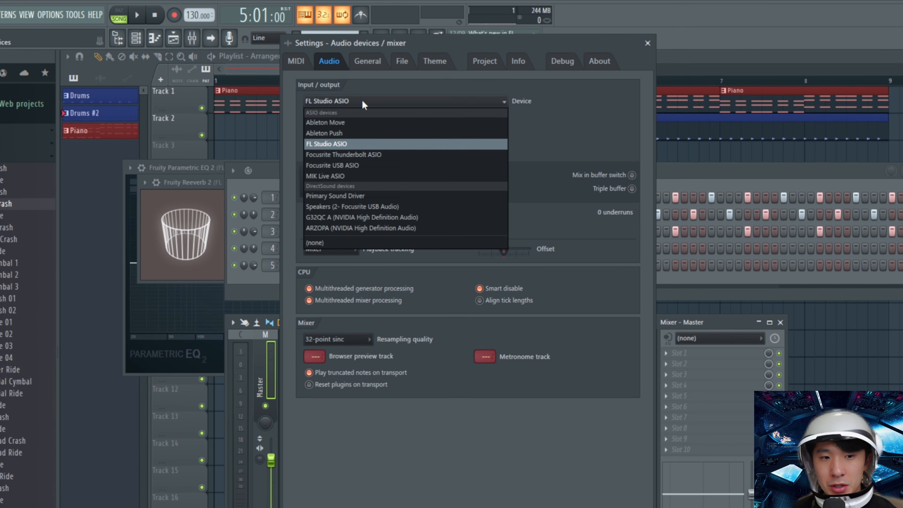
click(362, 101)
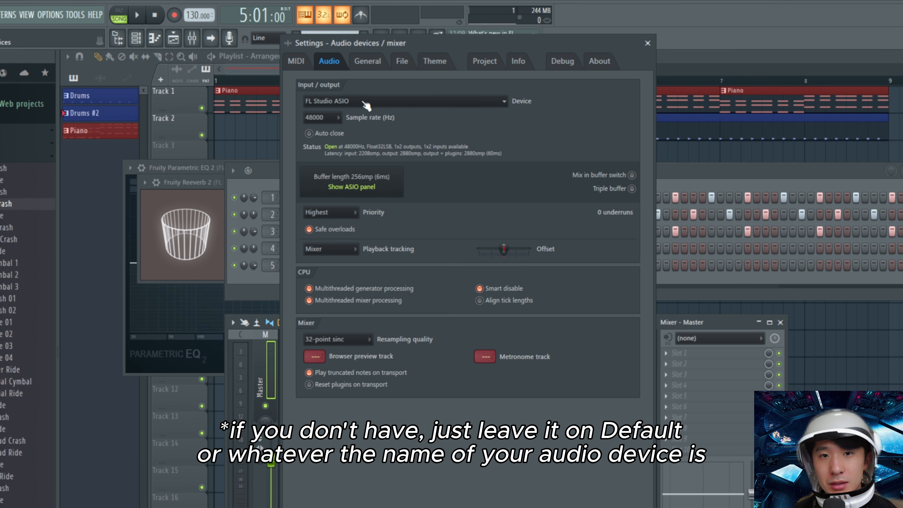
click(332, 119)
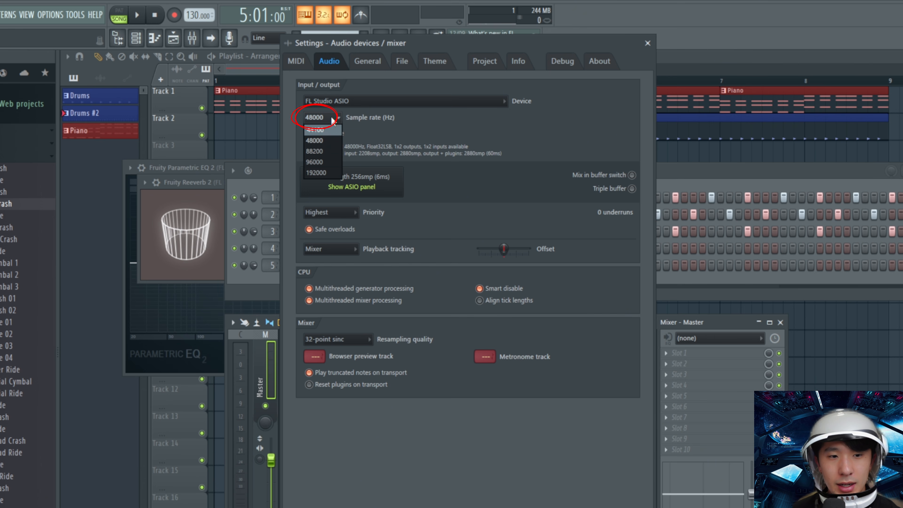
click(328, 140)
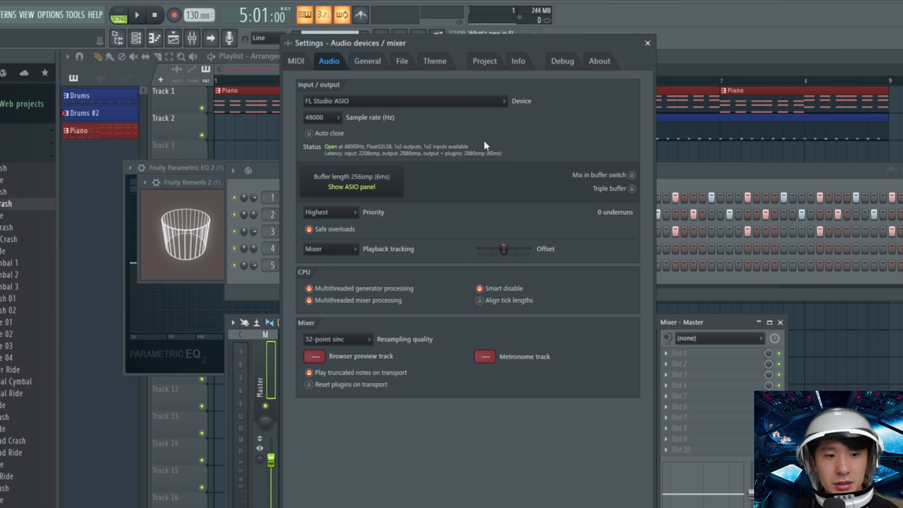
click(648, 44)
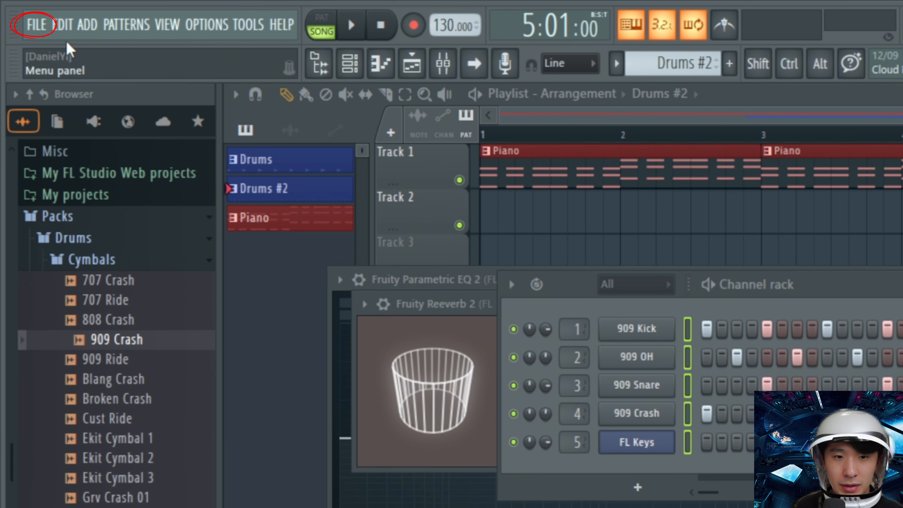
Save the project as "My First Project" in its own new project folder.
click(27, 23)
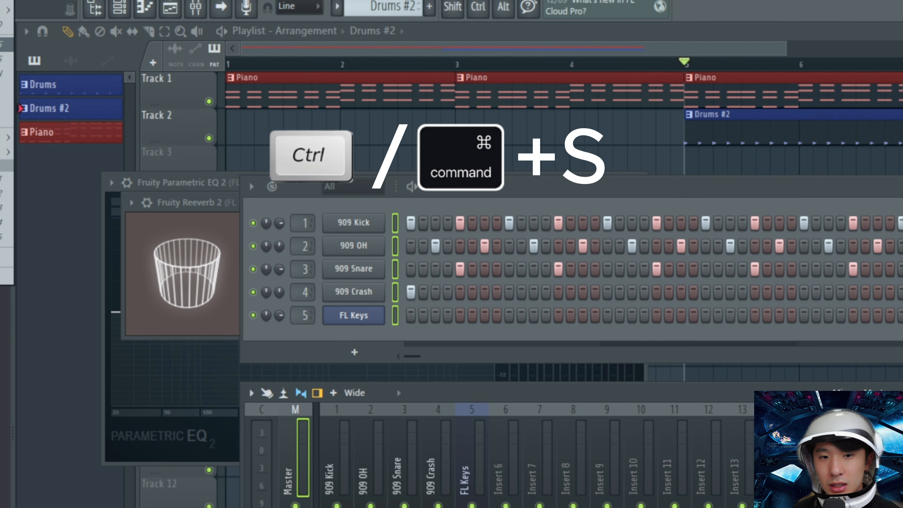
key(ctrl+s)
text(My Fi)
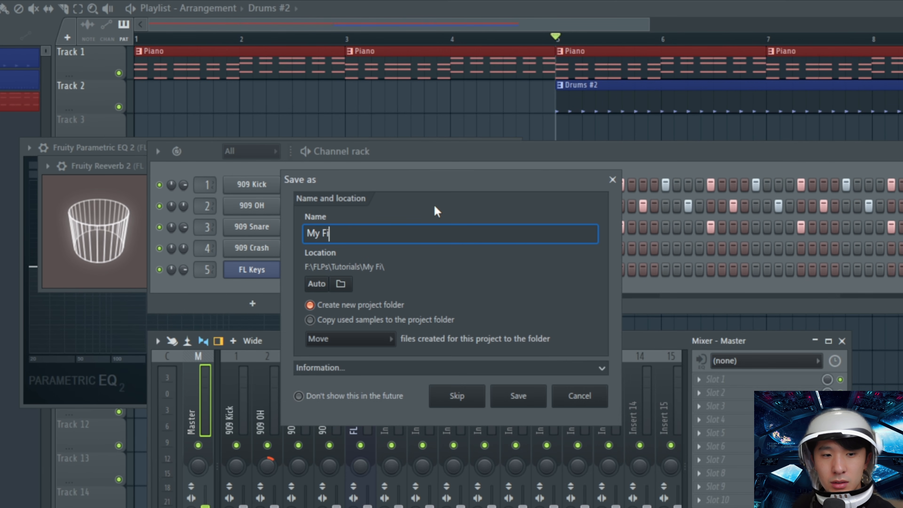
text(rst Project)
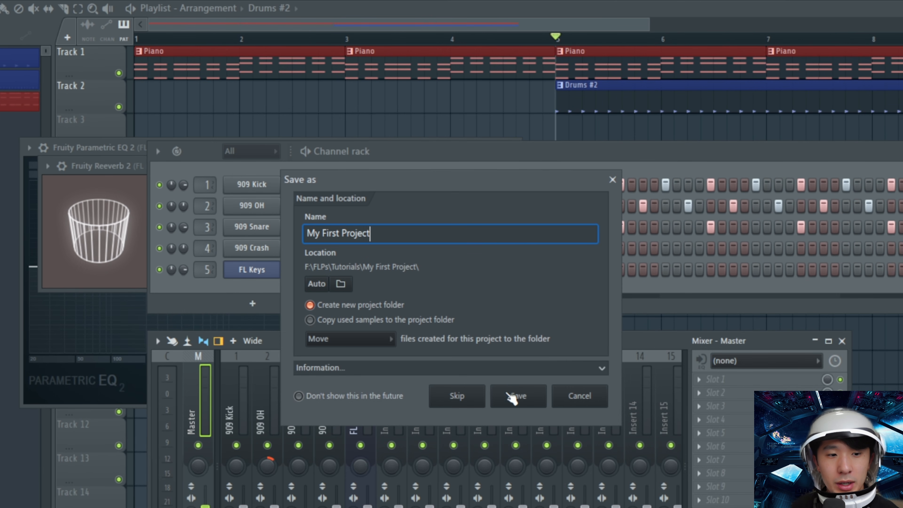
click(525, 405)
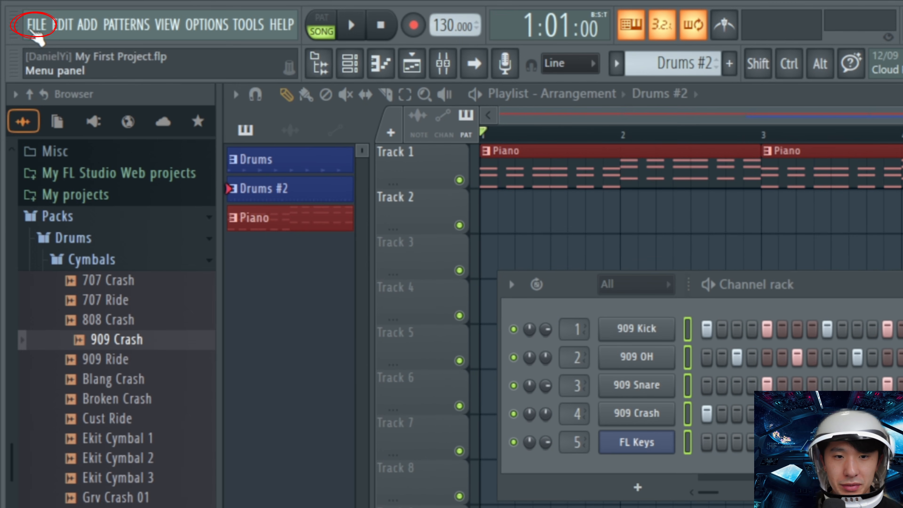
Start a wave file export named "My First Project" in the project's folder.
click(31, 27)
mouse_move(34, 245)
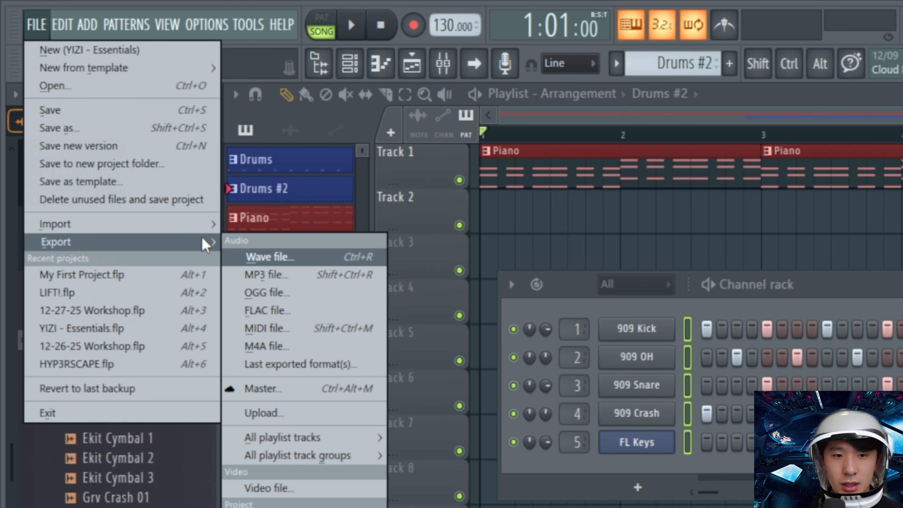
click(282, 256)
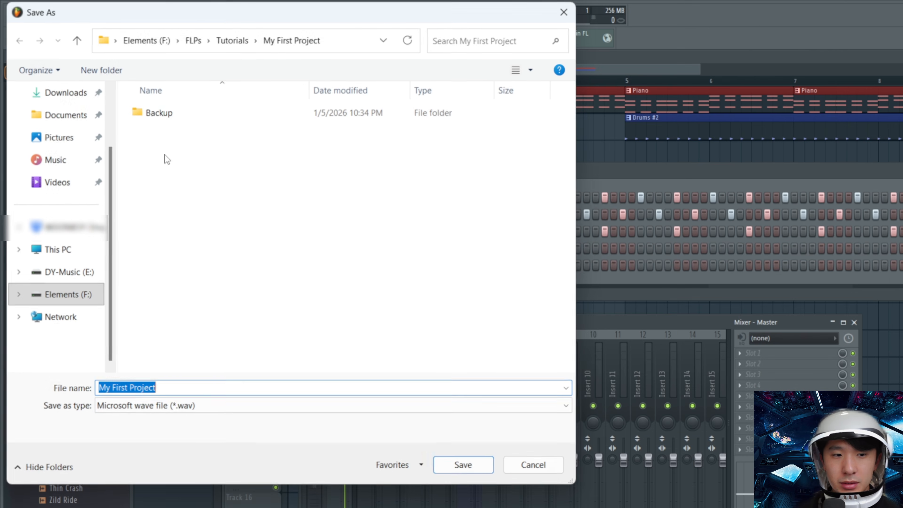
click(465, 467)
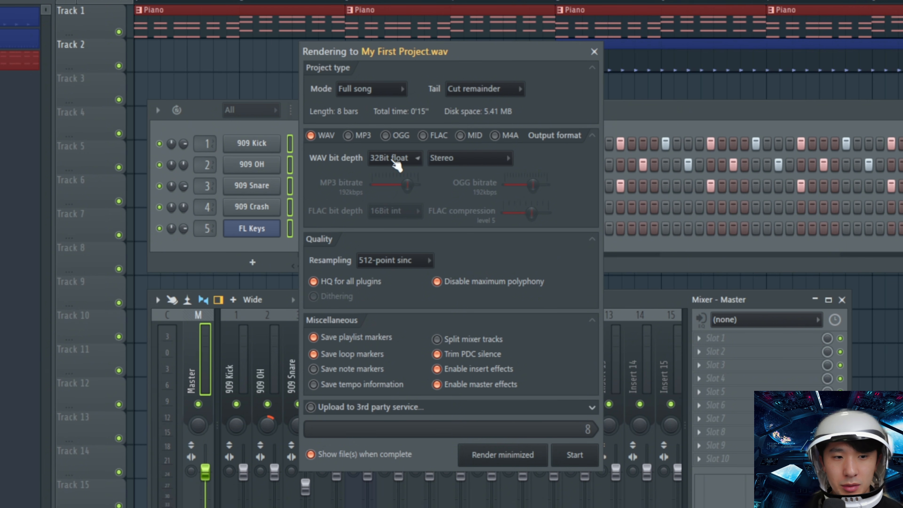
Render the full song as a stereo WAV with 32Bit float depth and 512-point sinc resampling.
click(419, 161)
click(418, 157)
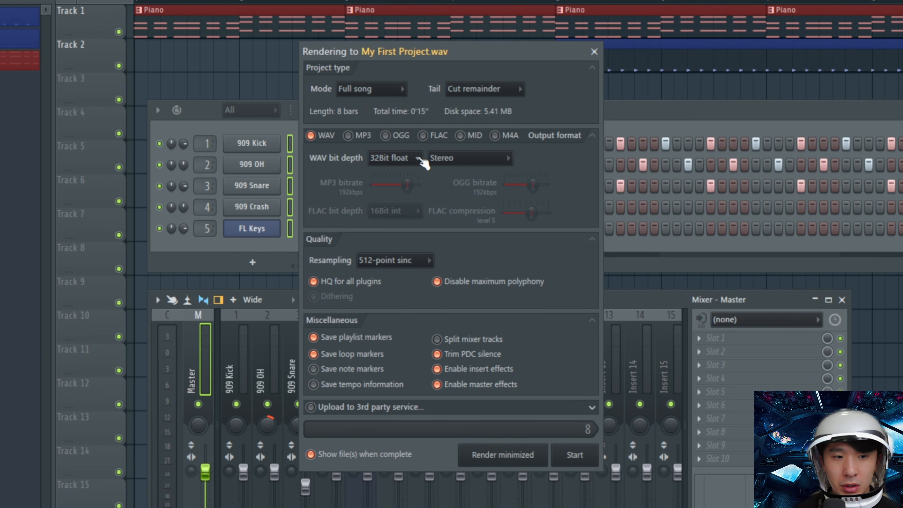
click(482, 156)
click(482, 157)
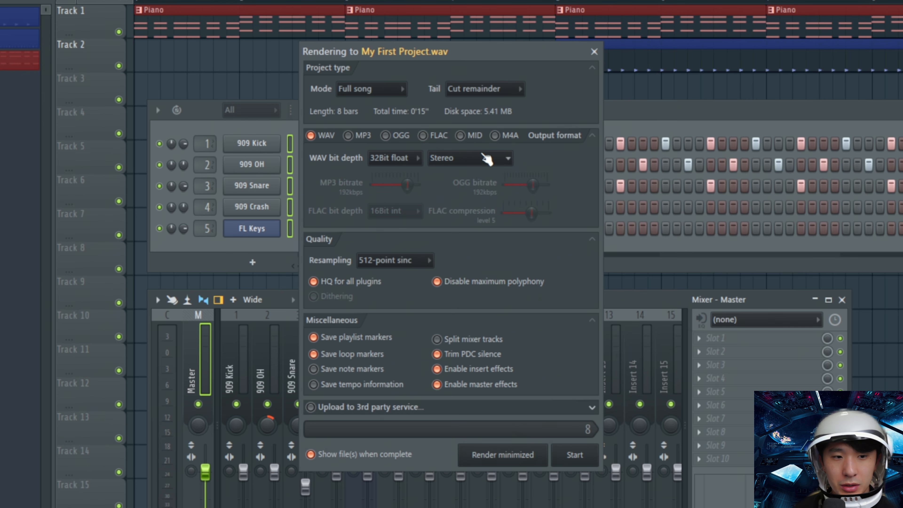
click(405, 259)
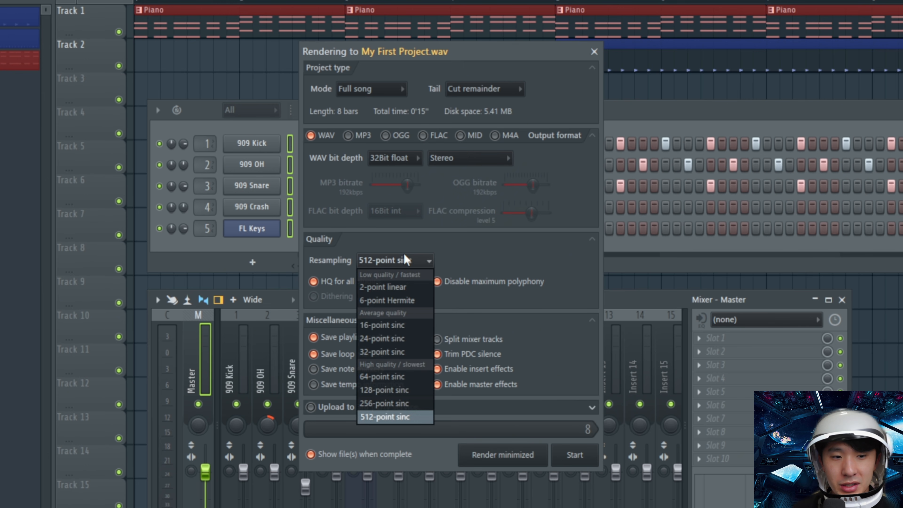
click(405, 417)
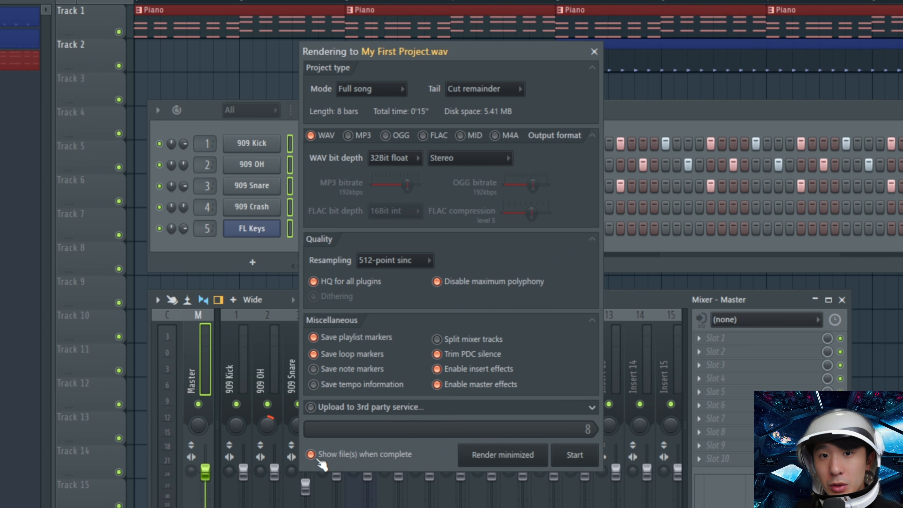
click(578, 459)
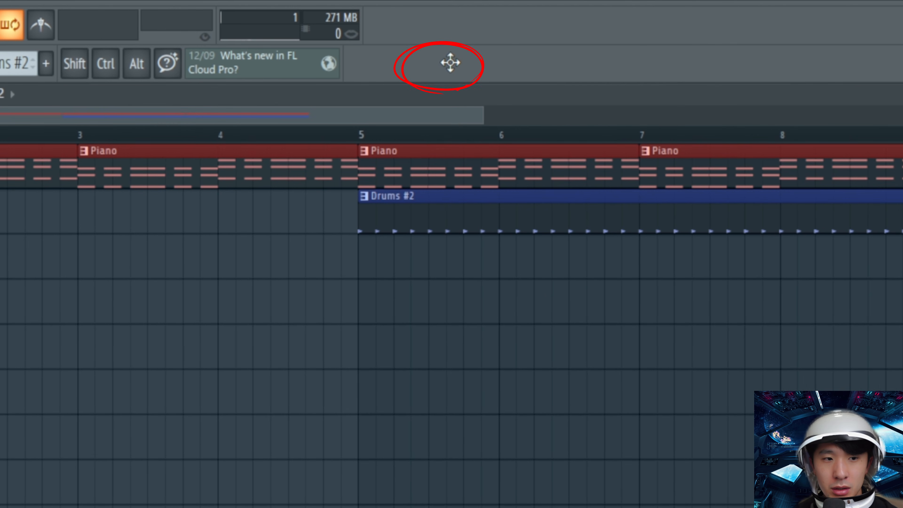
Switch the toolbar layout to the FL Studio 24 (Windows) factory preset.
right_click(567, 31)
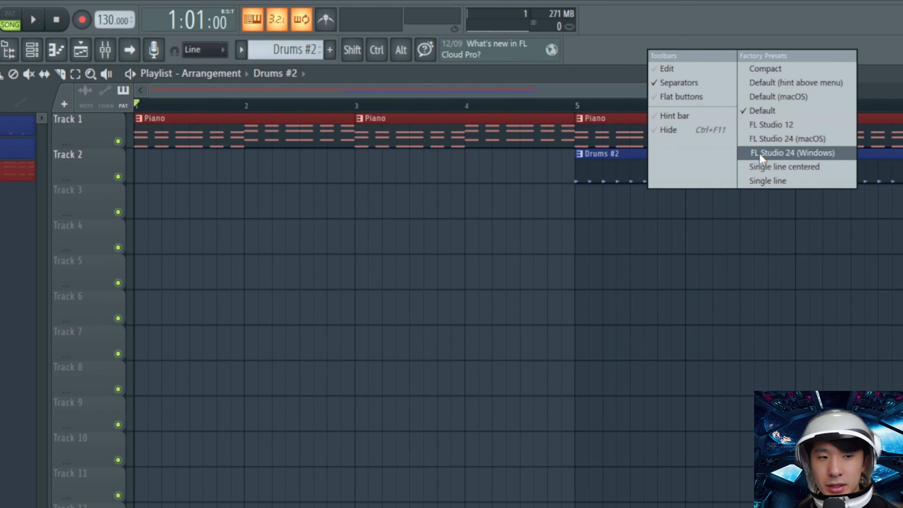
click(759, 153)
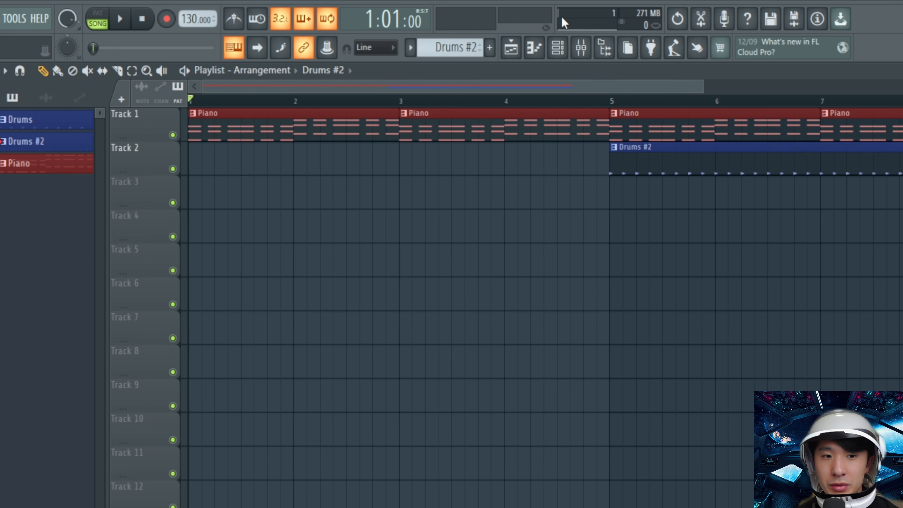